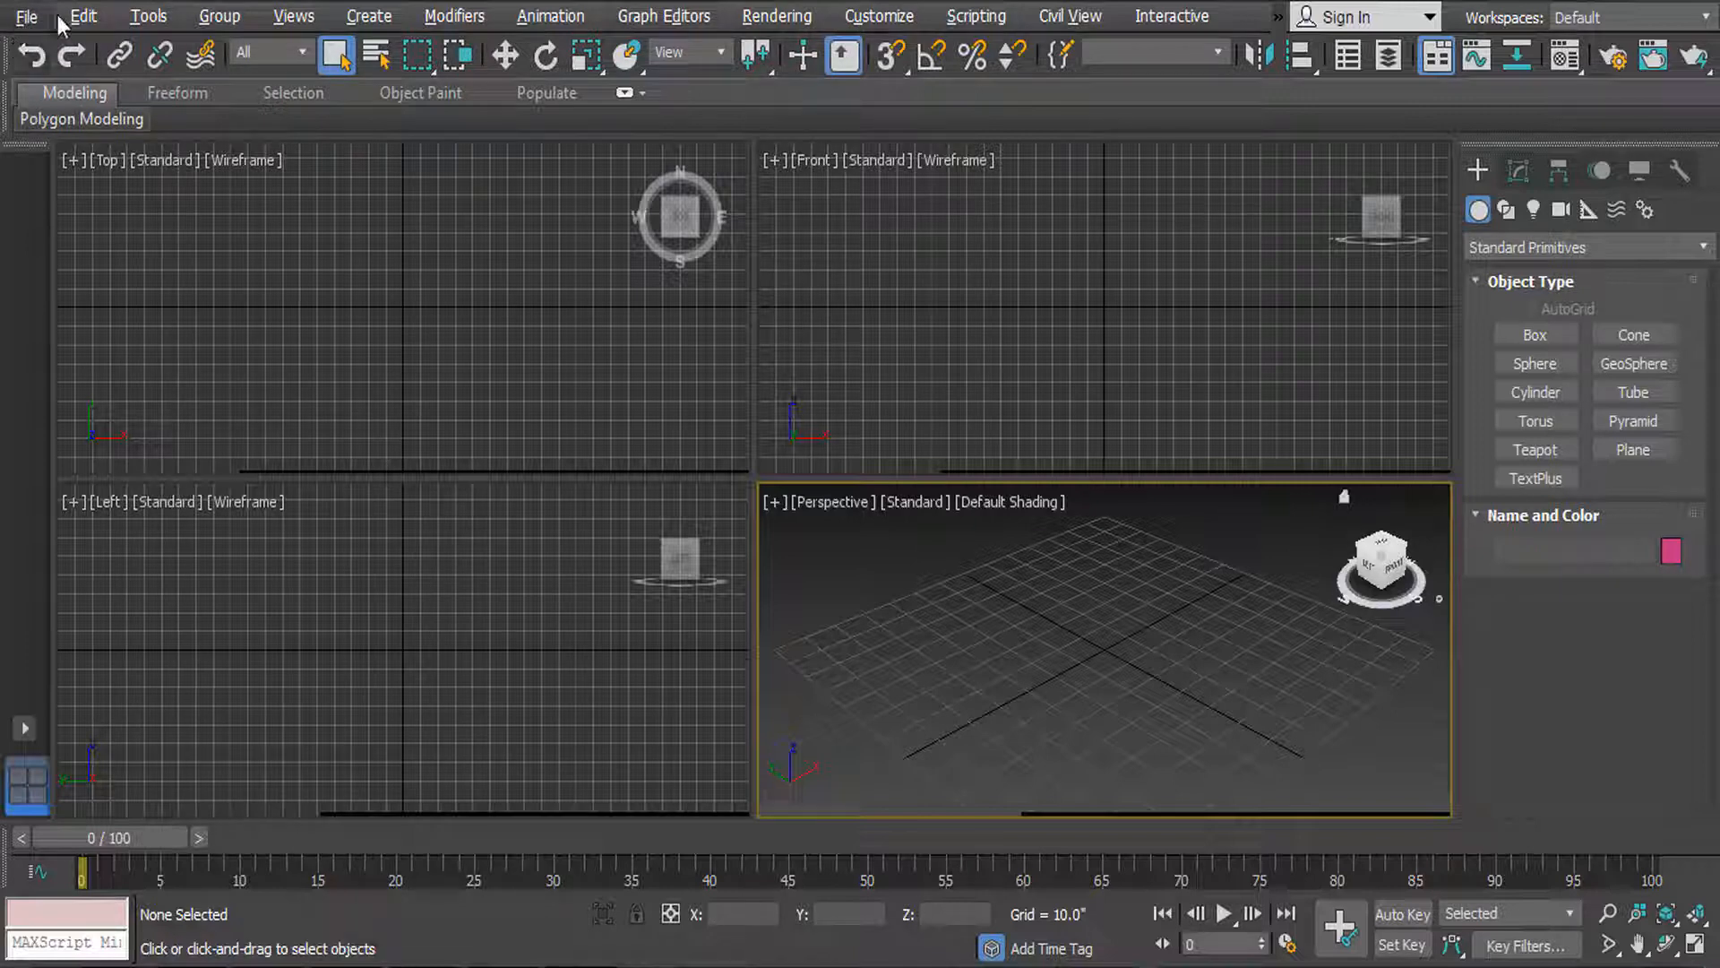
Step: Look through the file, editing and scripting commands available in the program
{"action": "left_click", "coordinate": [32, 21]}
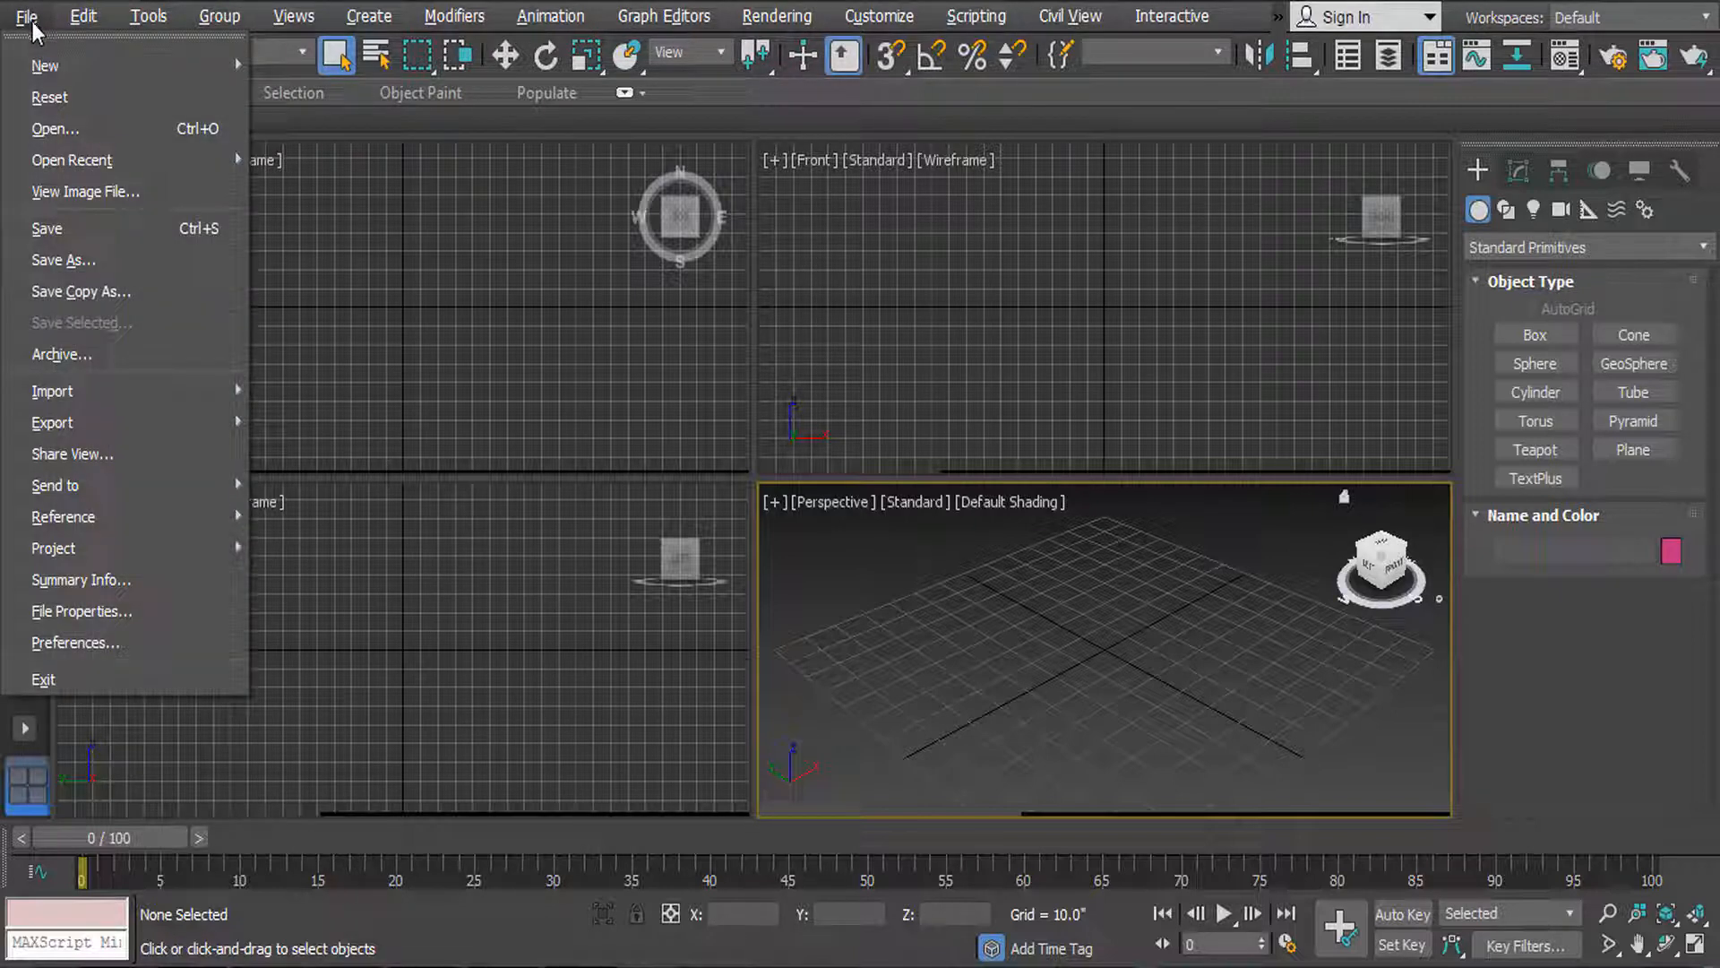
{"action": "left_click", "coordinate": [34, 20]}
{"action": "left_click", "coordinate": [35, 18]}
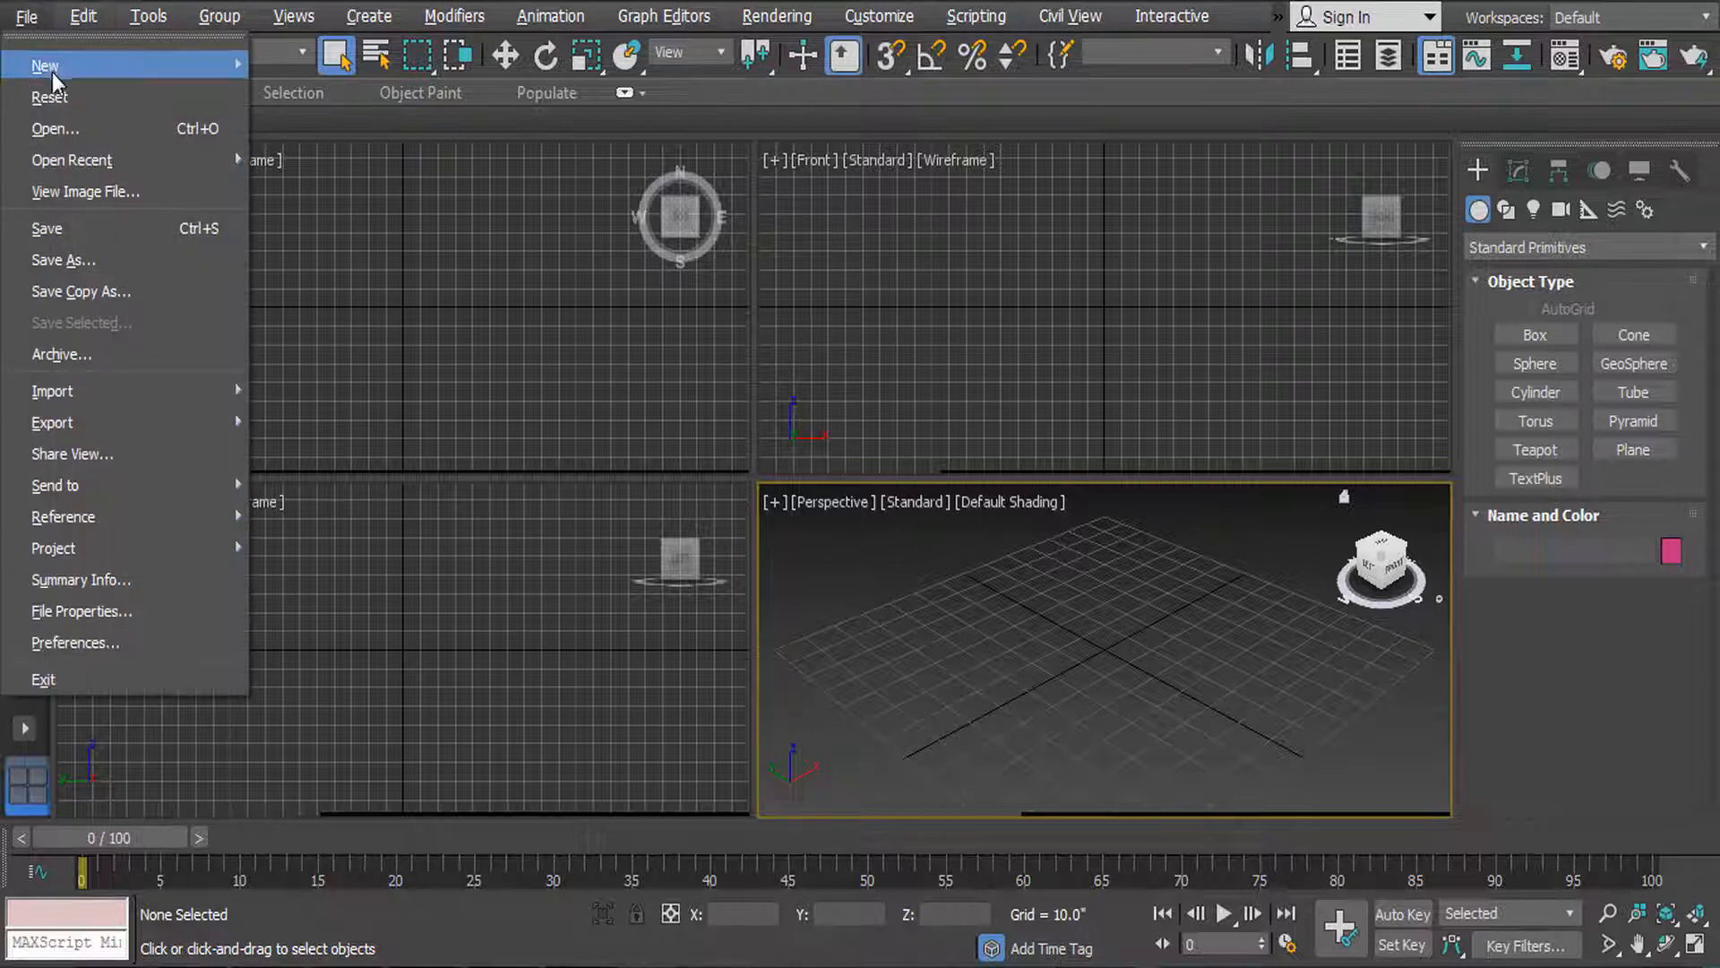
{"action": "mouse_move", "coordinate": [69, 75]}
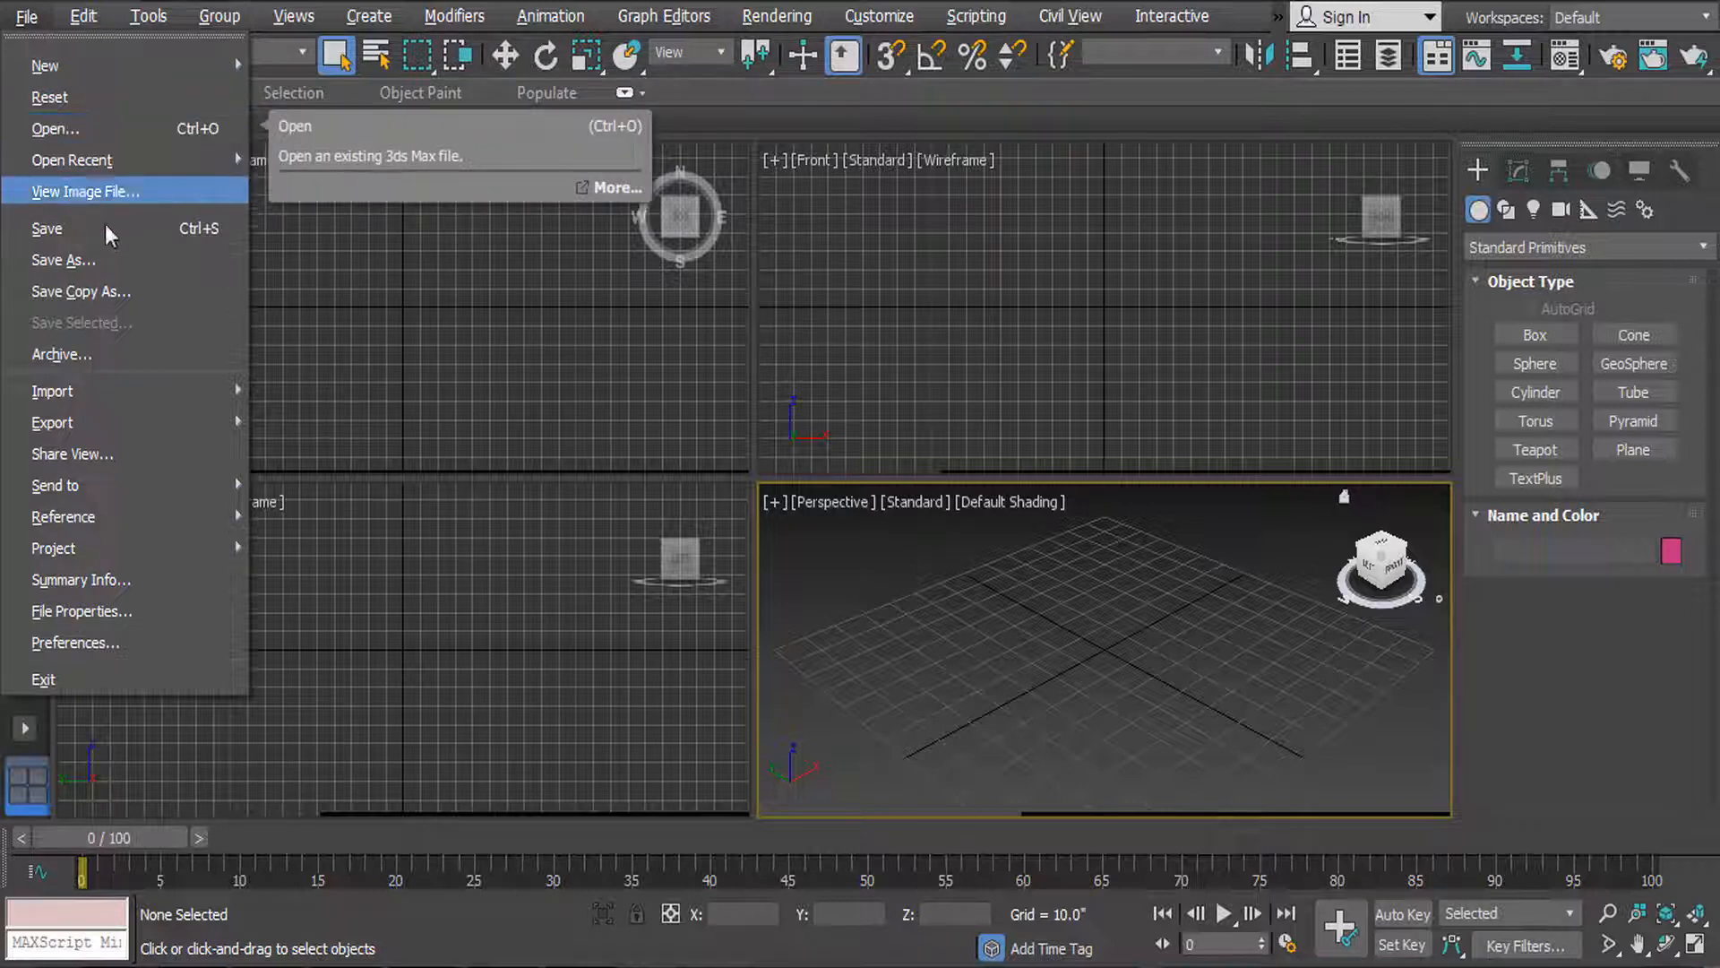
{"action": "mouse_move", "coordinate": [90, 404]}
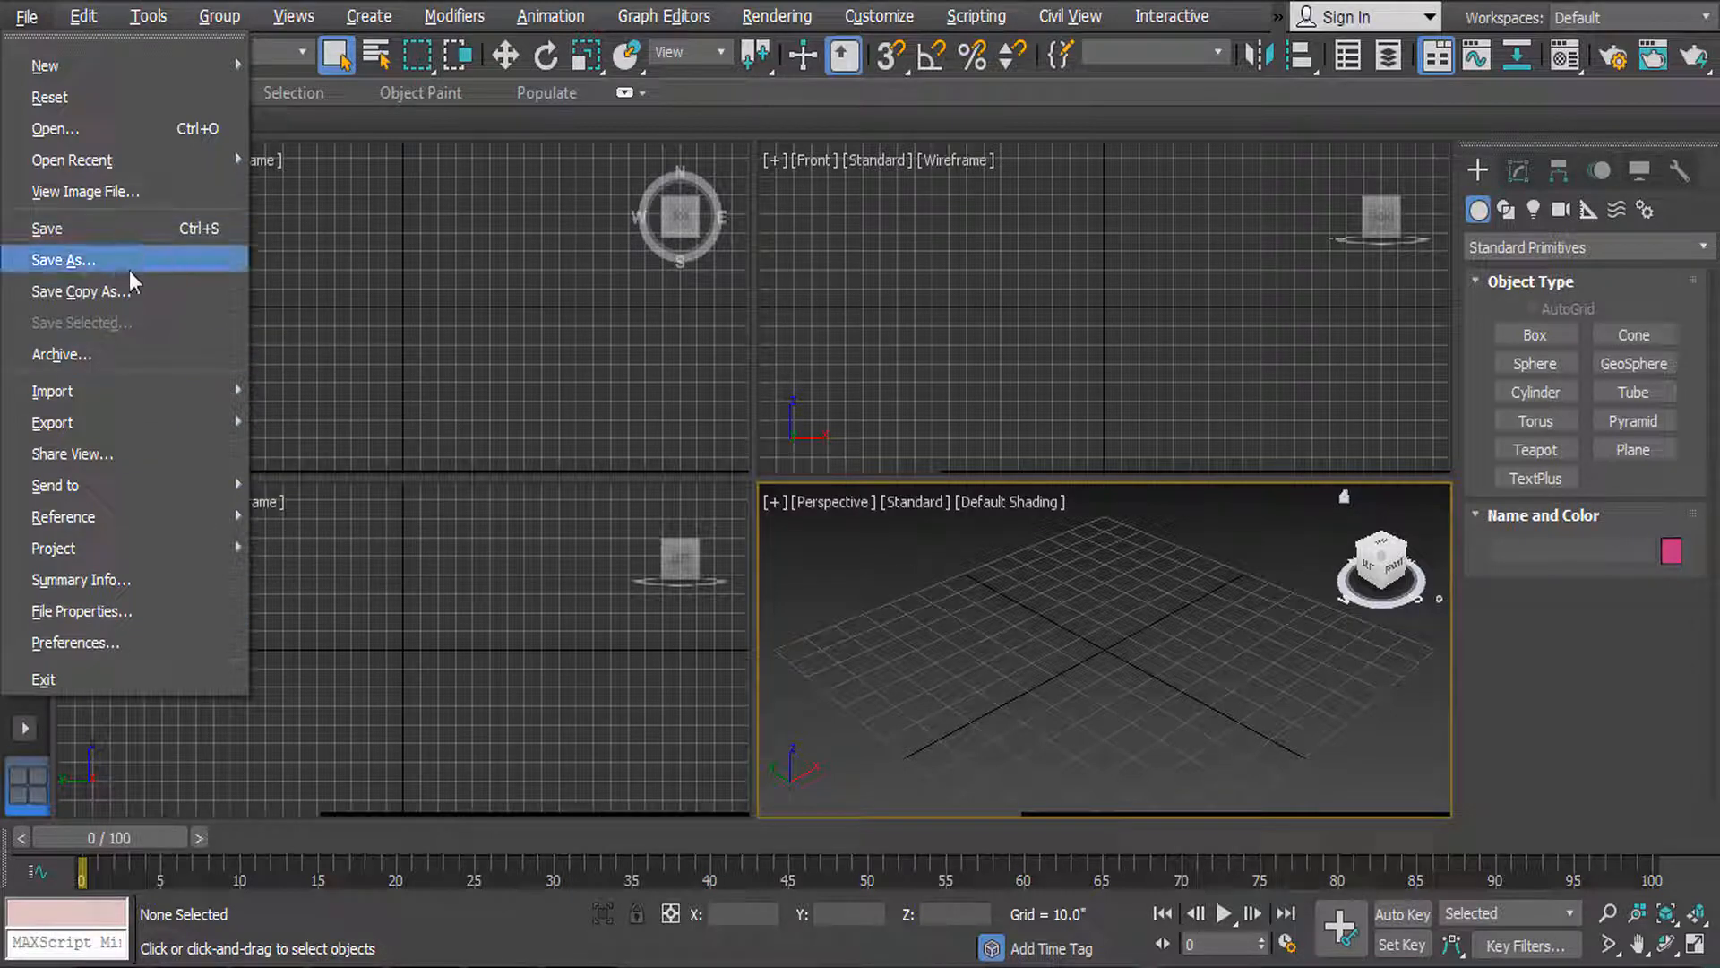
{"action": "mouse_move", "coordinate": [94, 15]}
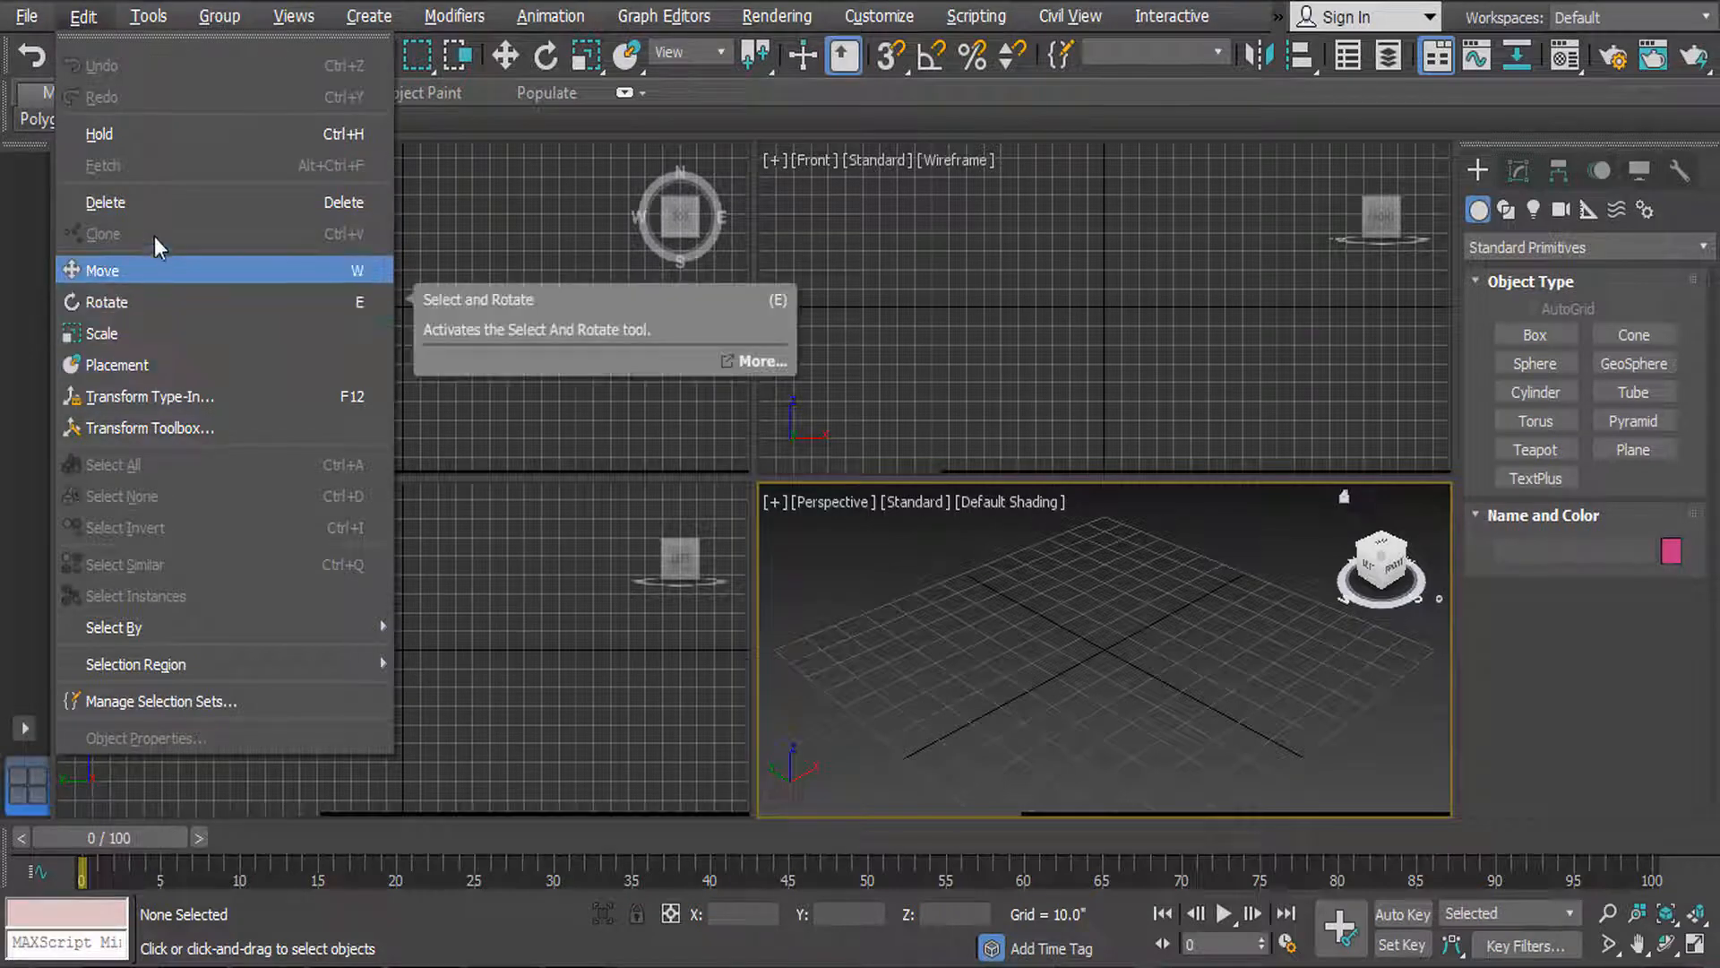
{"action": "mouse_move", "coordinate": [164, 25]}
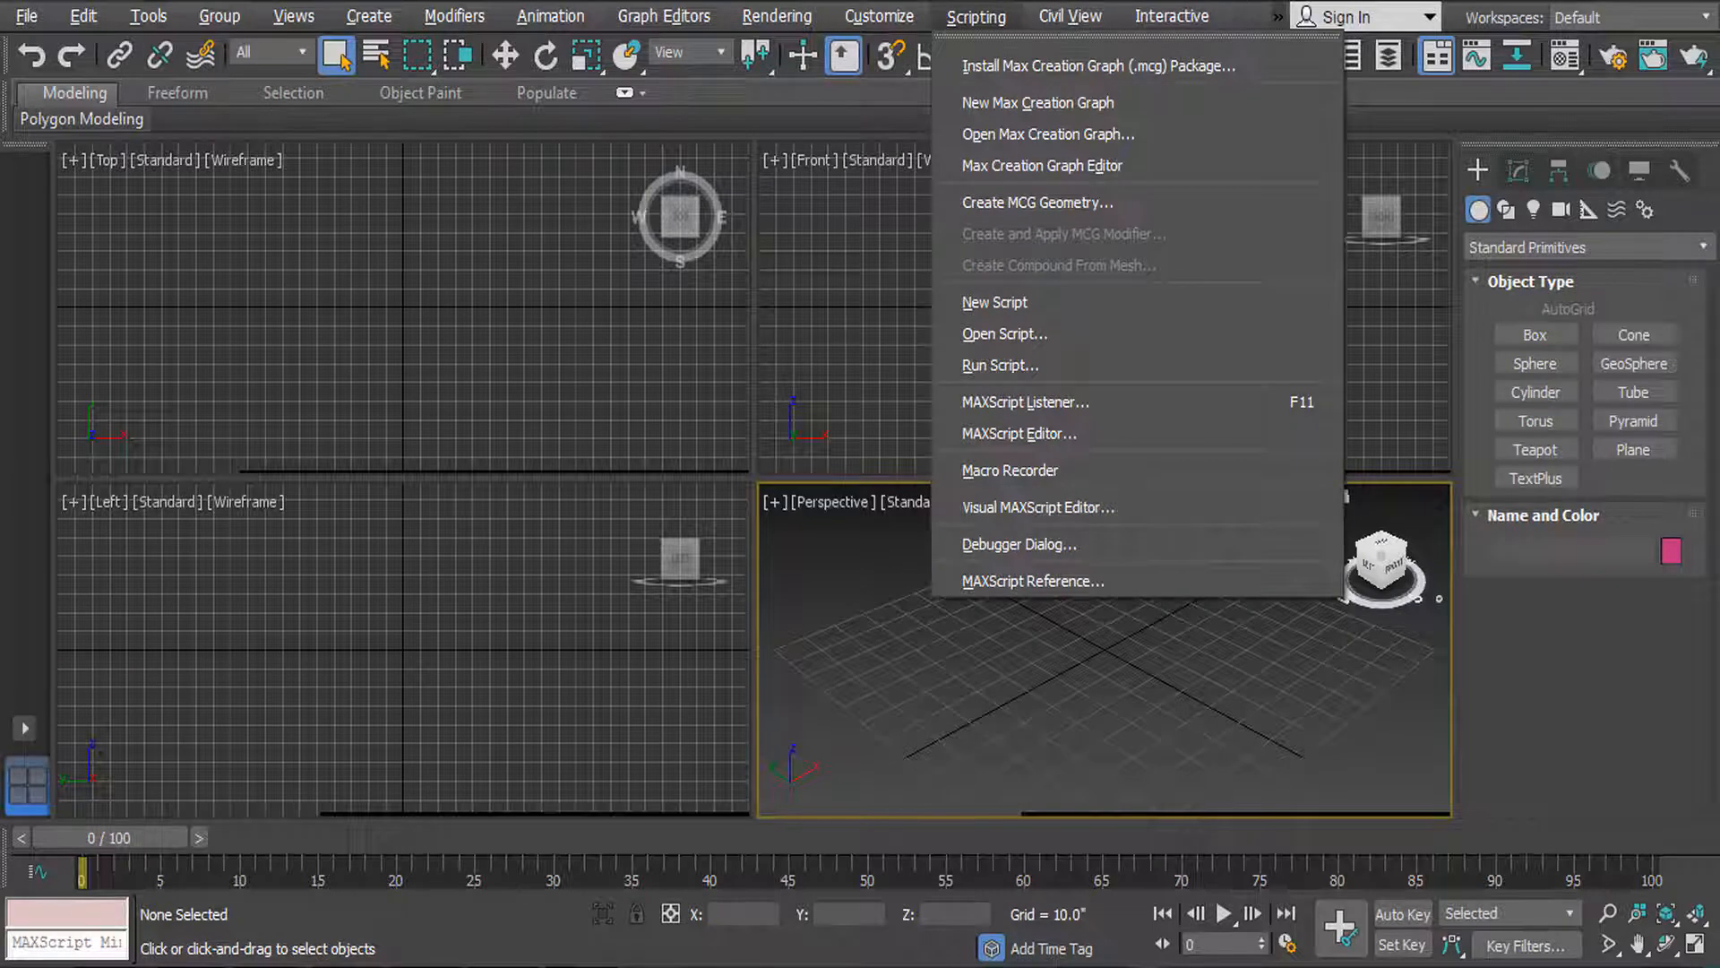
{"action": "left_click", "coordinate": [976, 16]}
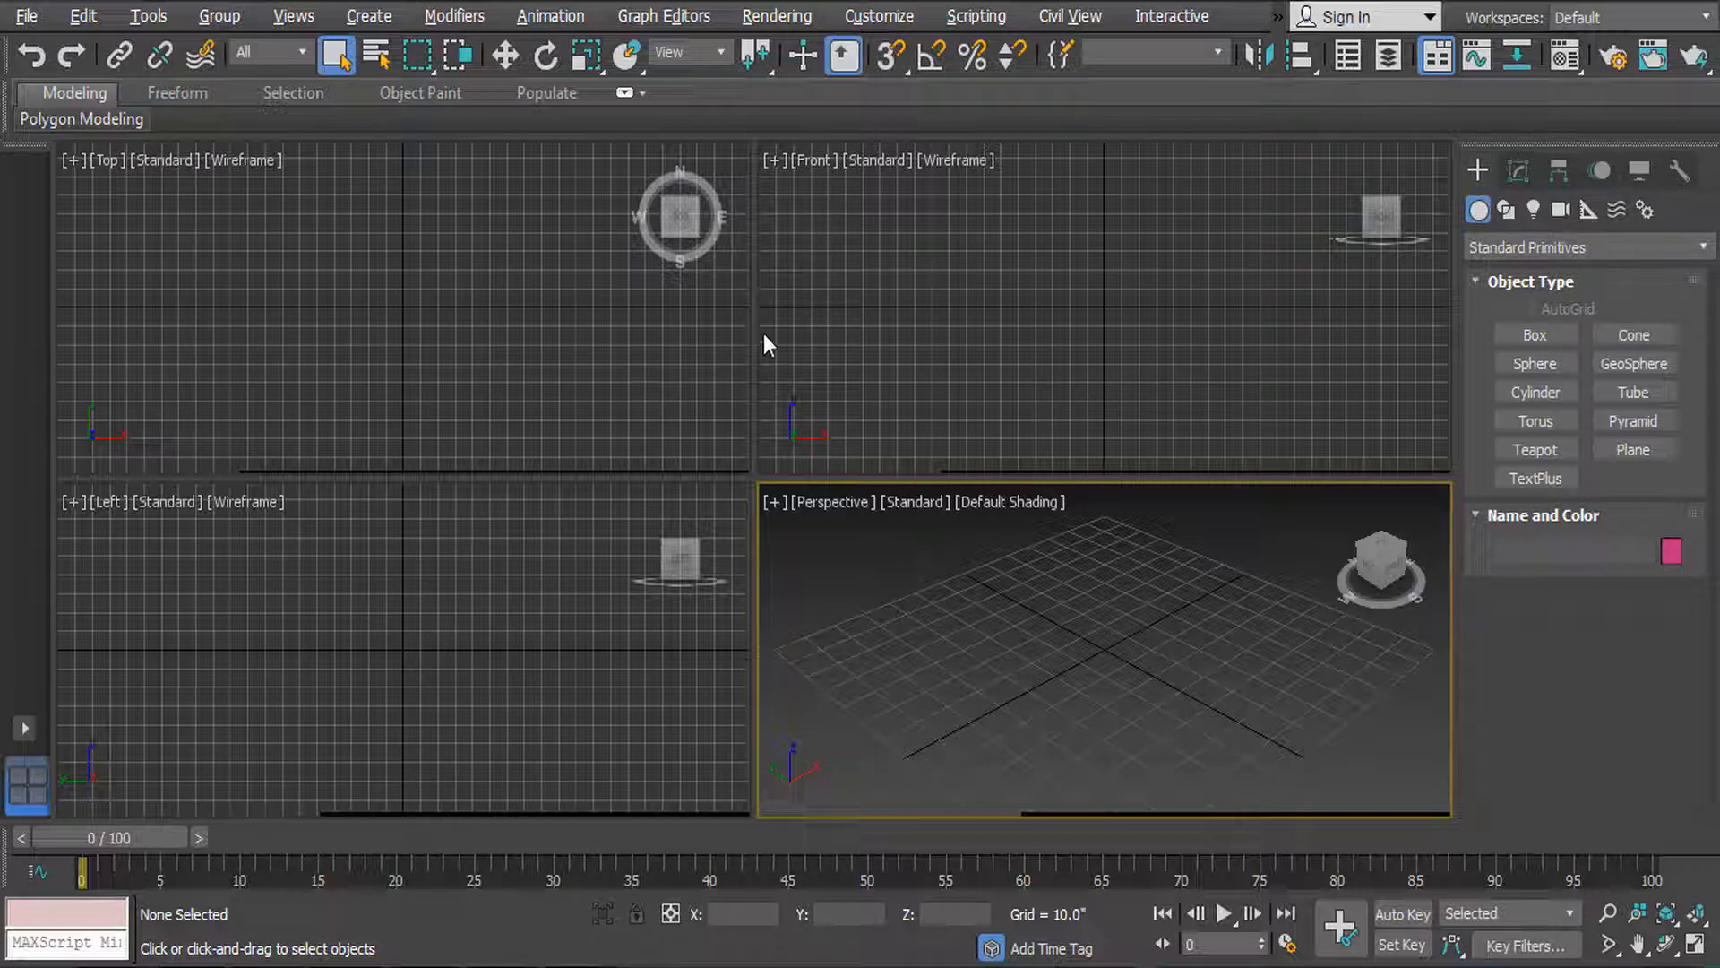
Step: Examine the Top, Left, Front and Perspective viewports by activating each, and compare the object creation and modification tools
{"action": "left_click", "coordinate": [419, 353]}
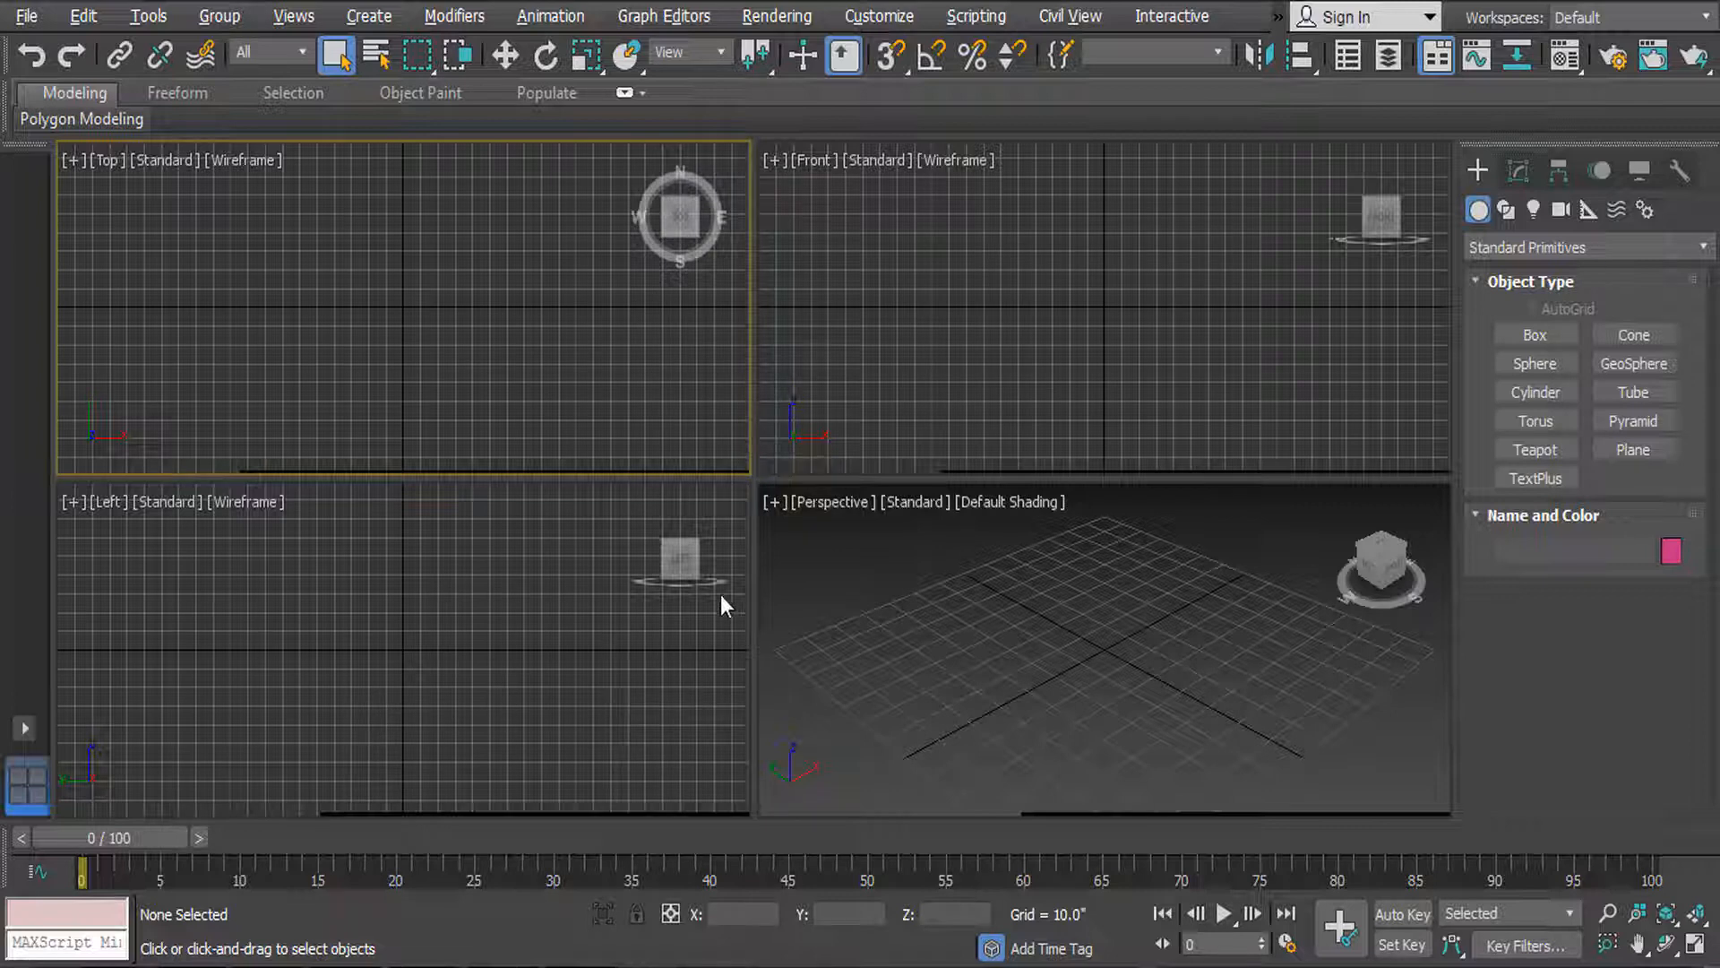
{"action": "left_click", "coordinate": [615, 555]}
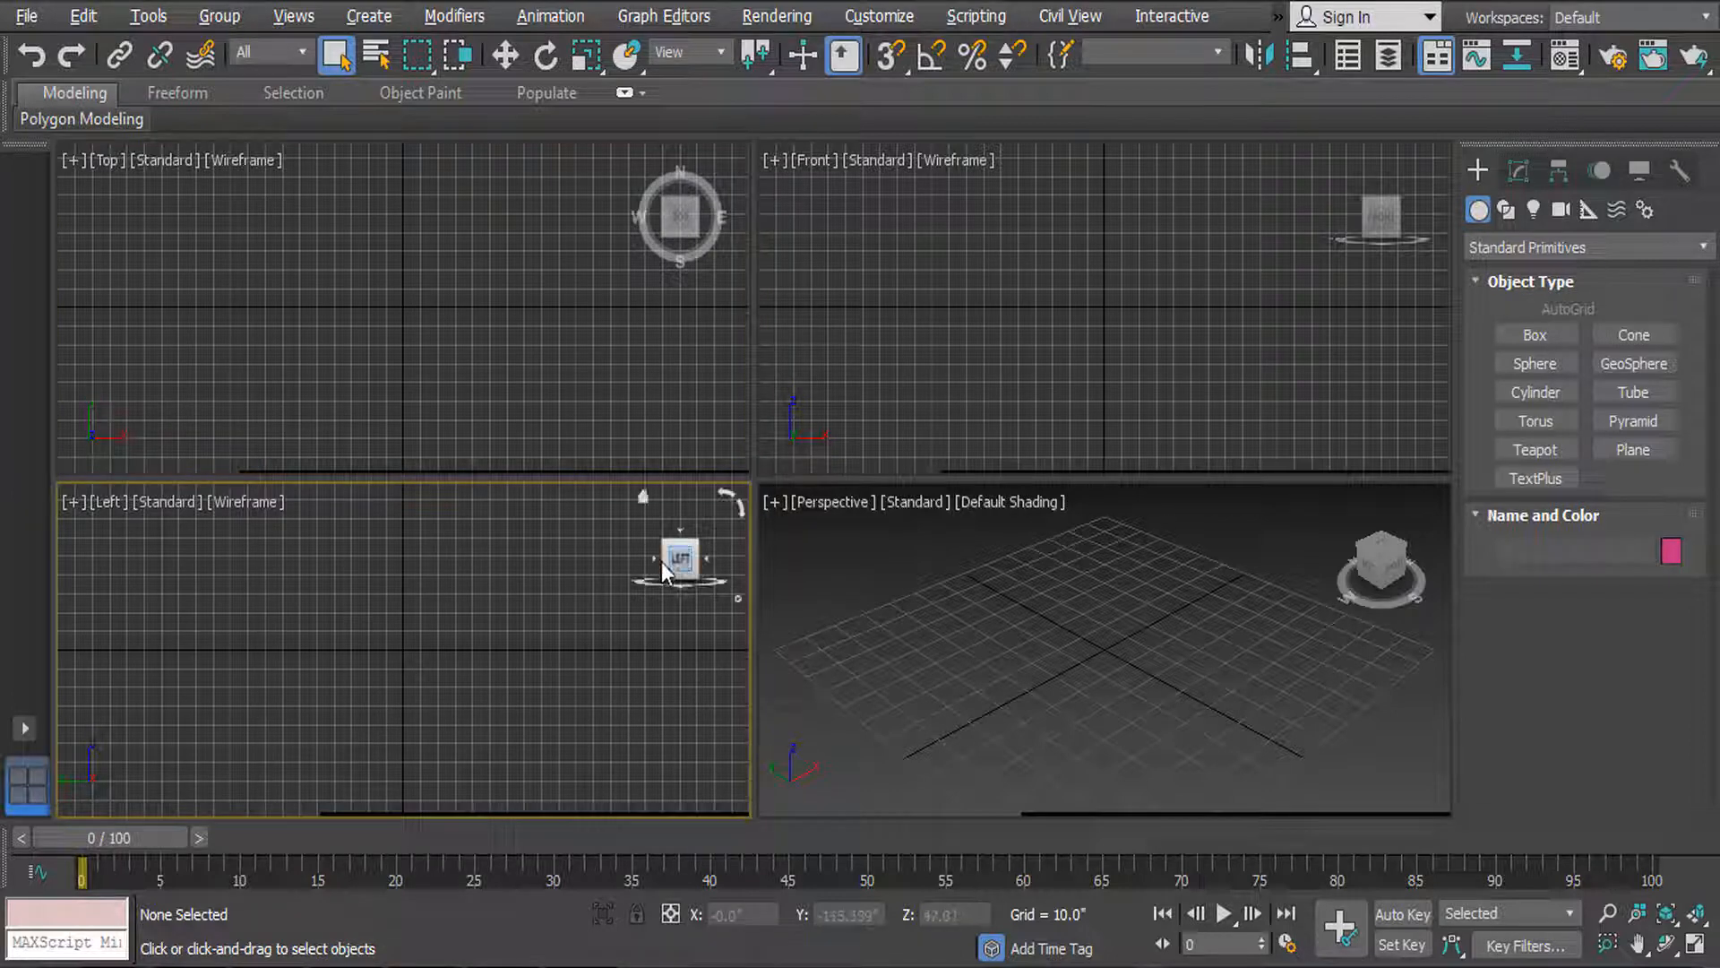
{"action": "left_click", "coordinate": [996, 642]}
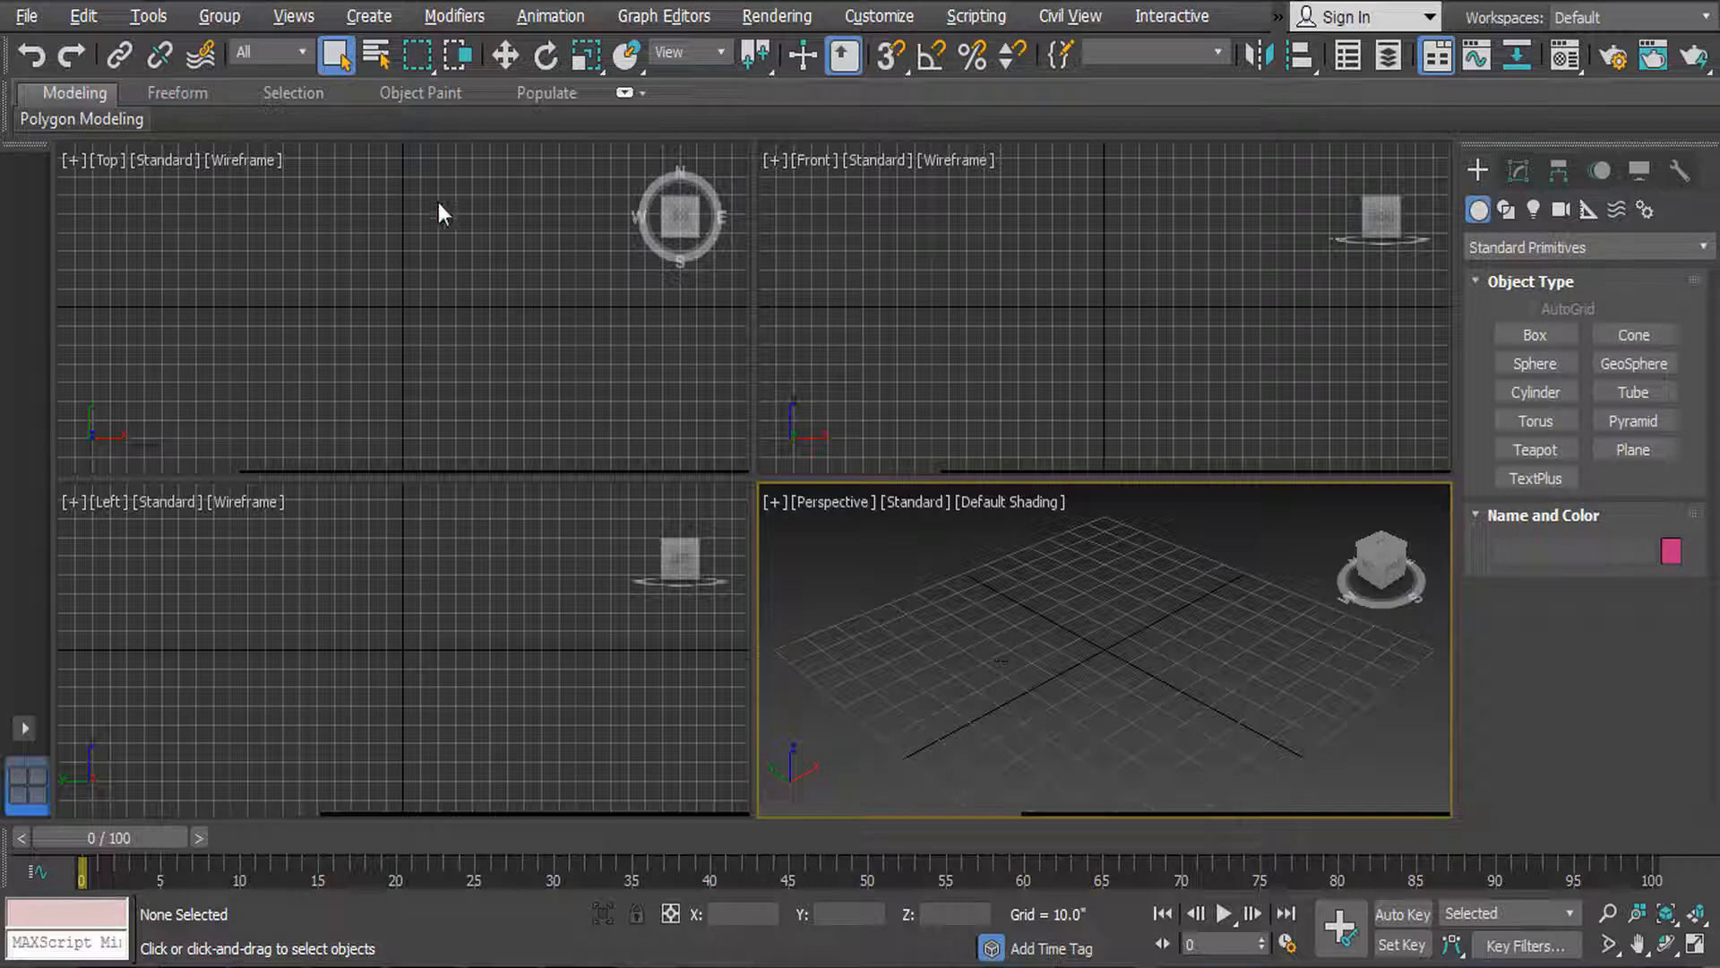
{"action": "left_click", "coordinate": [448, 396]}
{"action": "left_click", "coordinate": [438, 539]}
{"action": "left_click", "coordinate": [541, 372]}
{"action": "left_click", "coordinate": [1075, 315]}
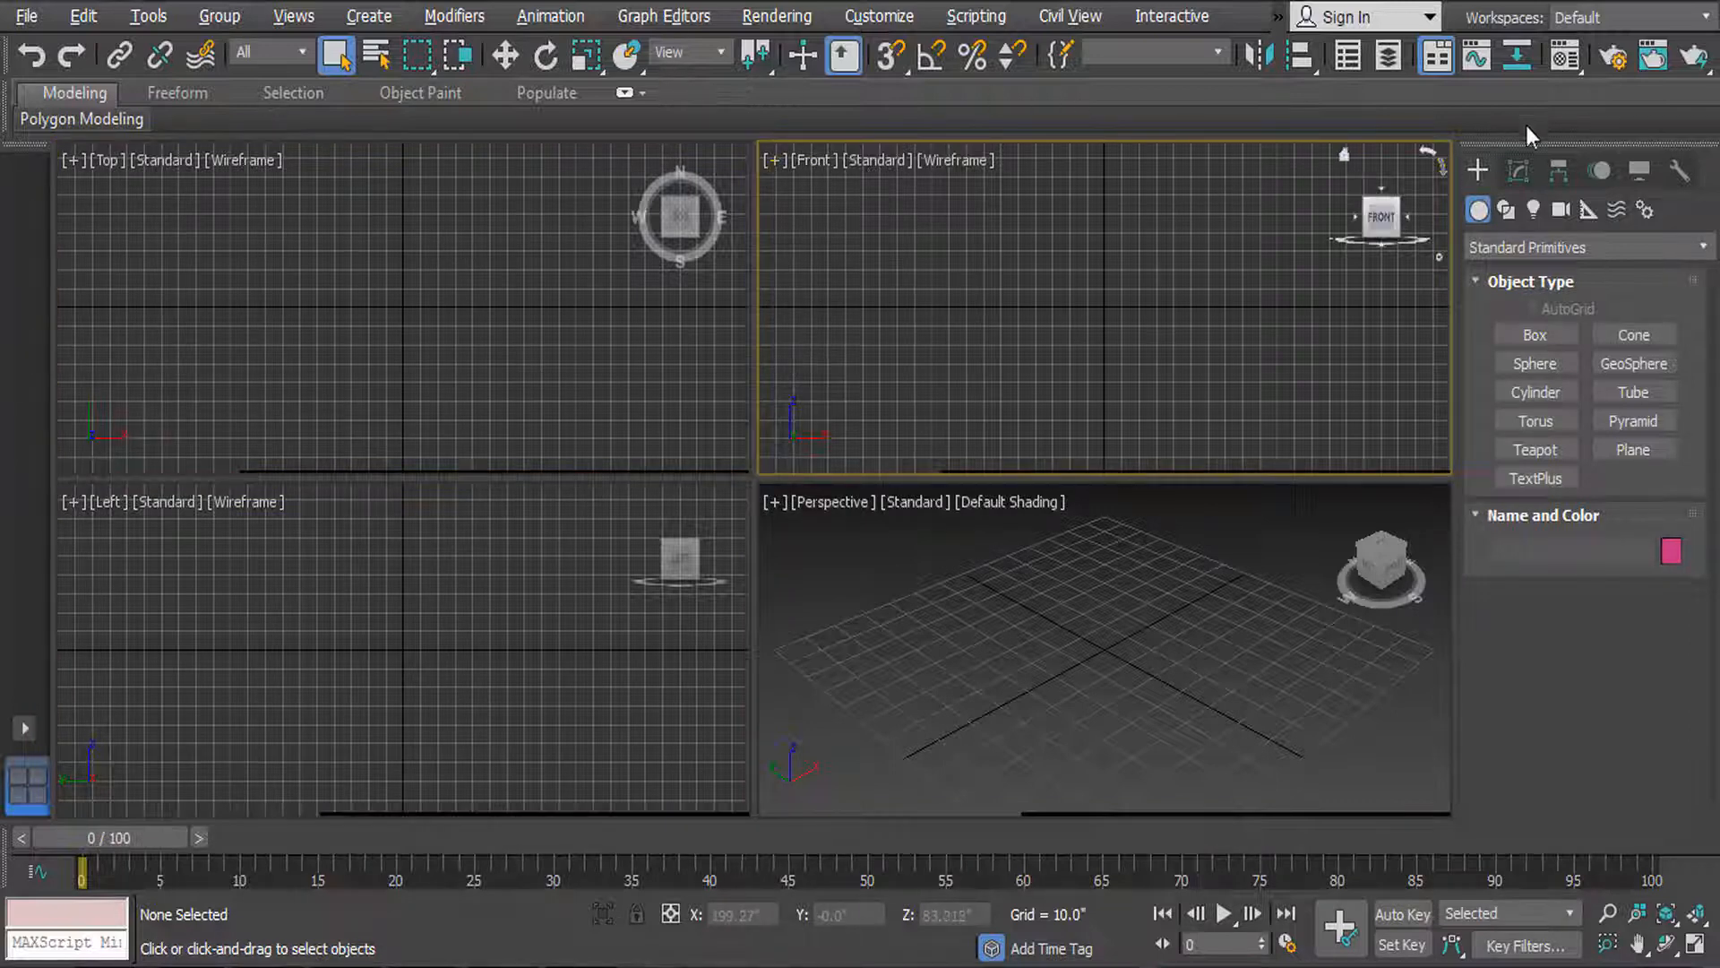
{"action": "left_click", "coordinate": [1534, 165]}
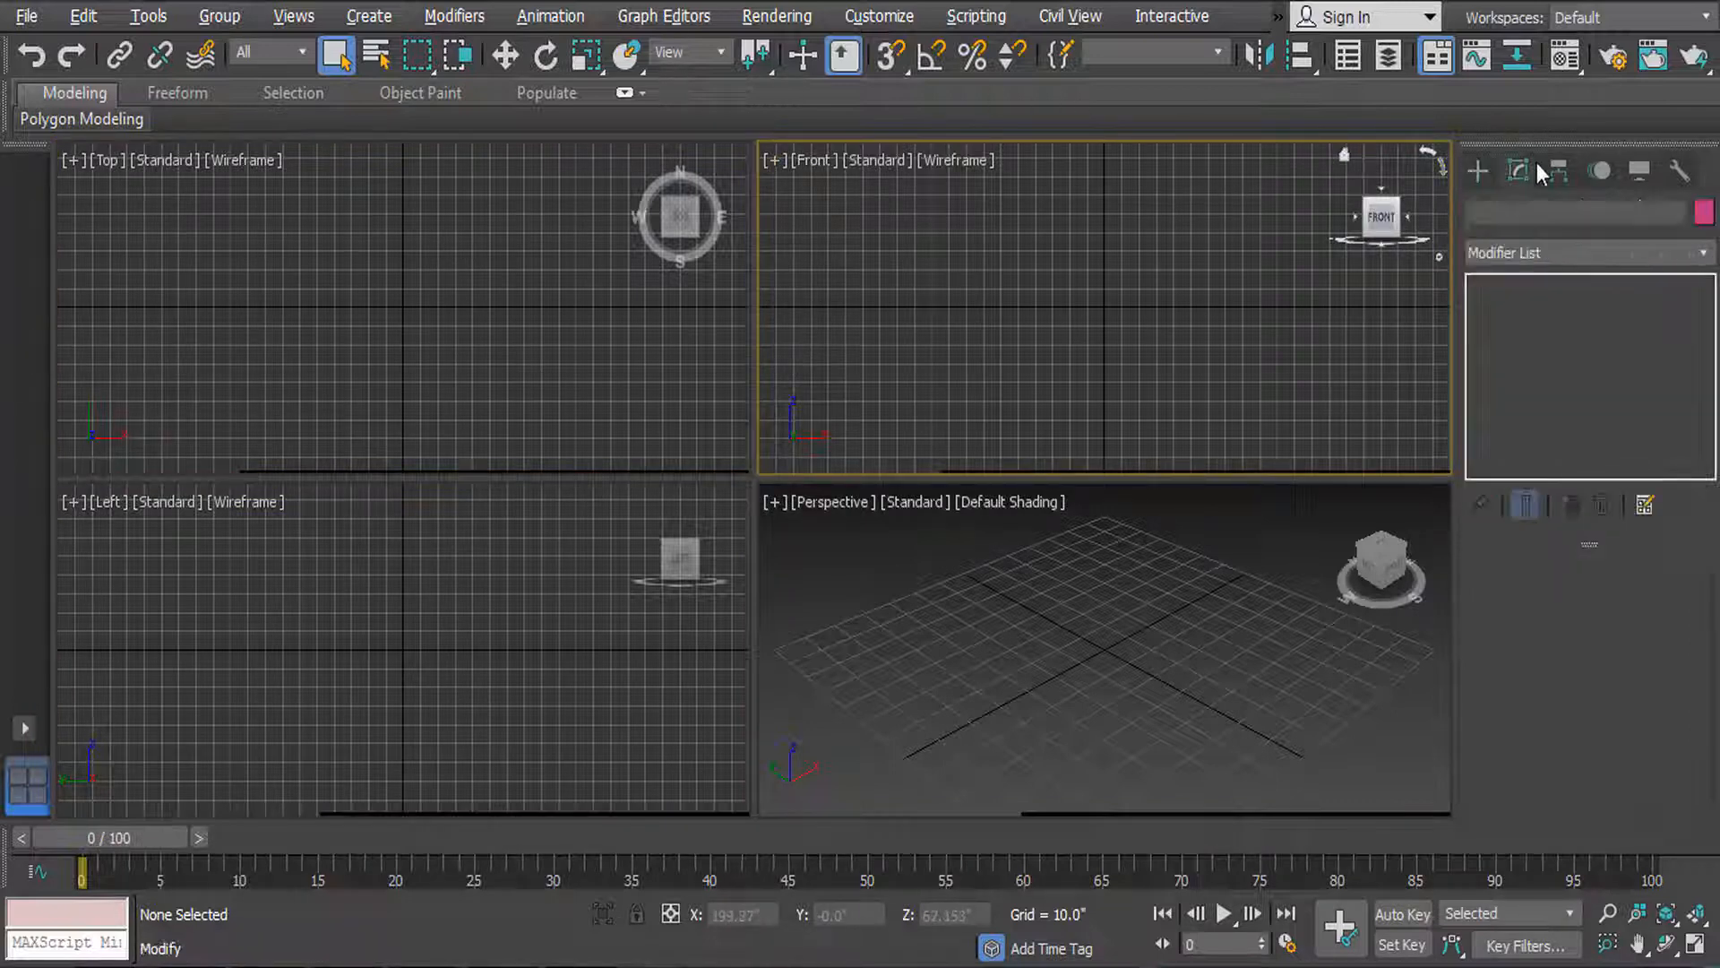
{"action": "left_click", "coordinate": [1476, 169]}
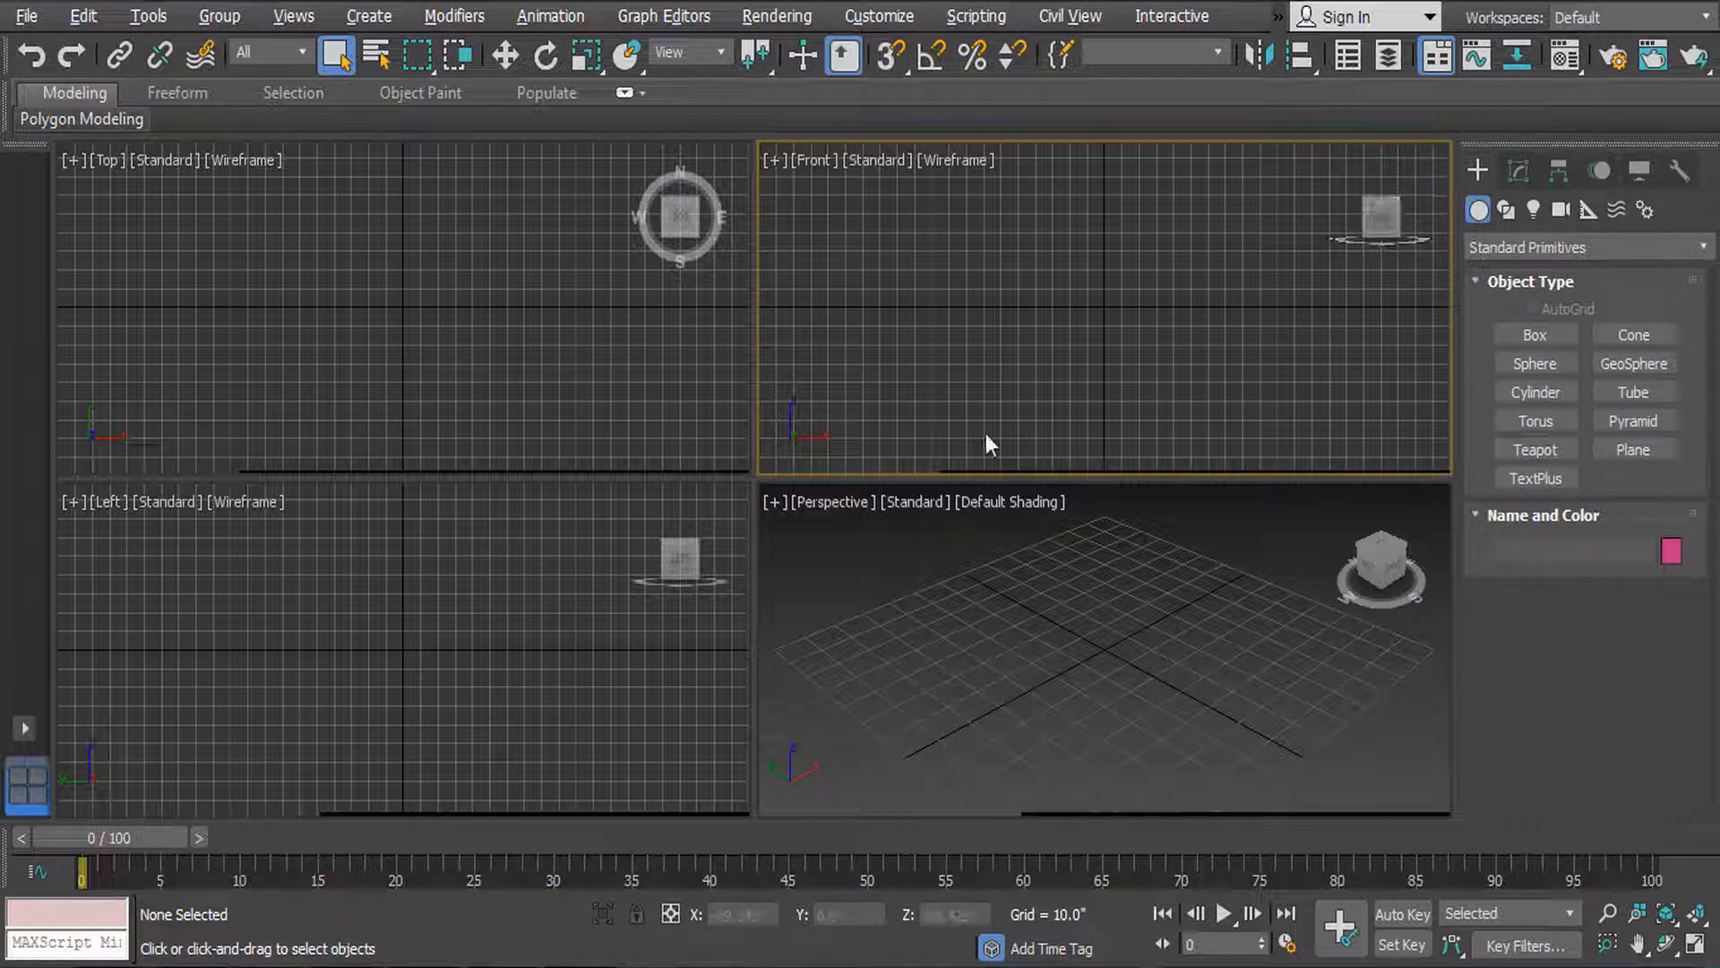
{"action": "left_click", "coordinate": [466, 342]}
{"action": "left_click", "coordinate": [519, 574]}
{"action": "left_click", "coordinate": [1117, 378]}
{"action": "left_click", "coordinate": [1094, 761]}
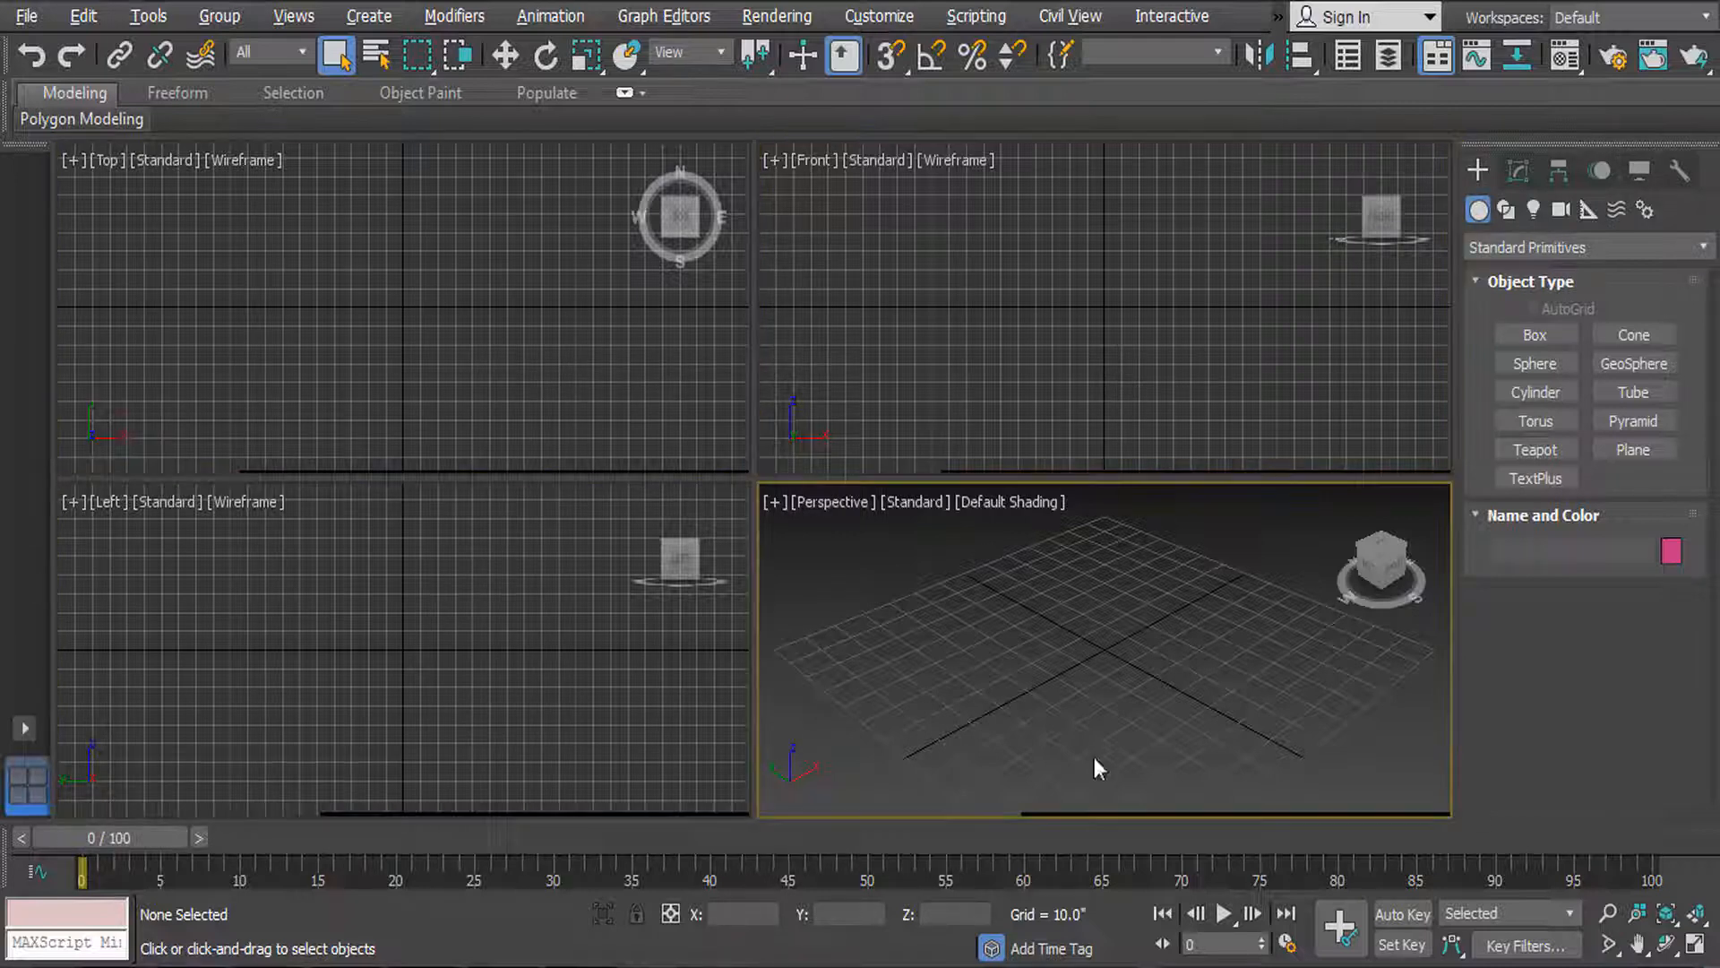
{"action": "left_click", "coordinate": [538, 745]}
{"action": "left_click", "coordinate": [1168, 800]}
Step: Scrub the animation time slider along the timeline and bring it back to frame 0
{"action": "left_click_drag", "start_coordinate": [136, 842], "coordinate": [2, 742]}
{"action": "mouse_move", "coordinate": [158, 842]}
{"action": "left_mouse_down"}
{"action": "mouse_move", "coordinate": [1658, 837]}
{"action": "mouse_move", "coordinate": [154, 835]}
{"action": "left_mouse_up"}
{"action": "key", "text": "q"}
{"action": "left_click_drag", "start_coordinate": [147, 835], "coordinate": [3, 861]}
{"action": "left_click_drag", "start_coordinate": [141, 835], "coordinate": [118, 866]}
Step: Activate each of the four viewports in turn, finishing with the Perspective viewport
{"action": "left_click", "coordinate": [514, 312]}
{"action": "left_click", "coordinate": [529, 618]}
{"action": "left_click", "coordinate": [1121, 315]}
{"action": "left_click", "coordinate": [1147, 627]}
{"action": "left_click", "coordinate": [1057, 413]}
{"action": "left_click", "coordinate": [464, 366]}
{"action": "left_click", "coordinate": [547, 793]}
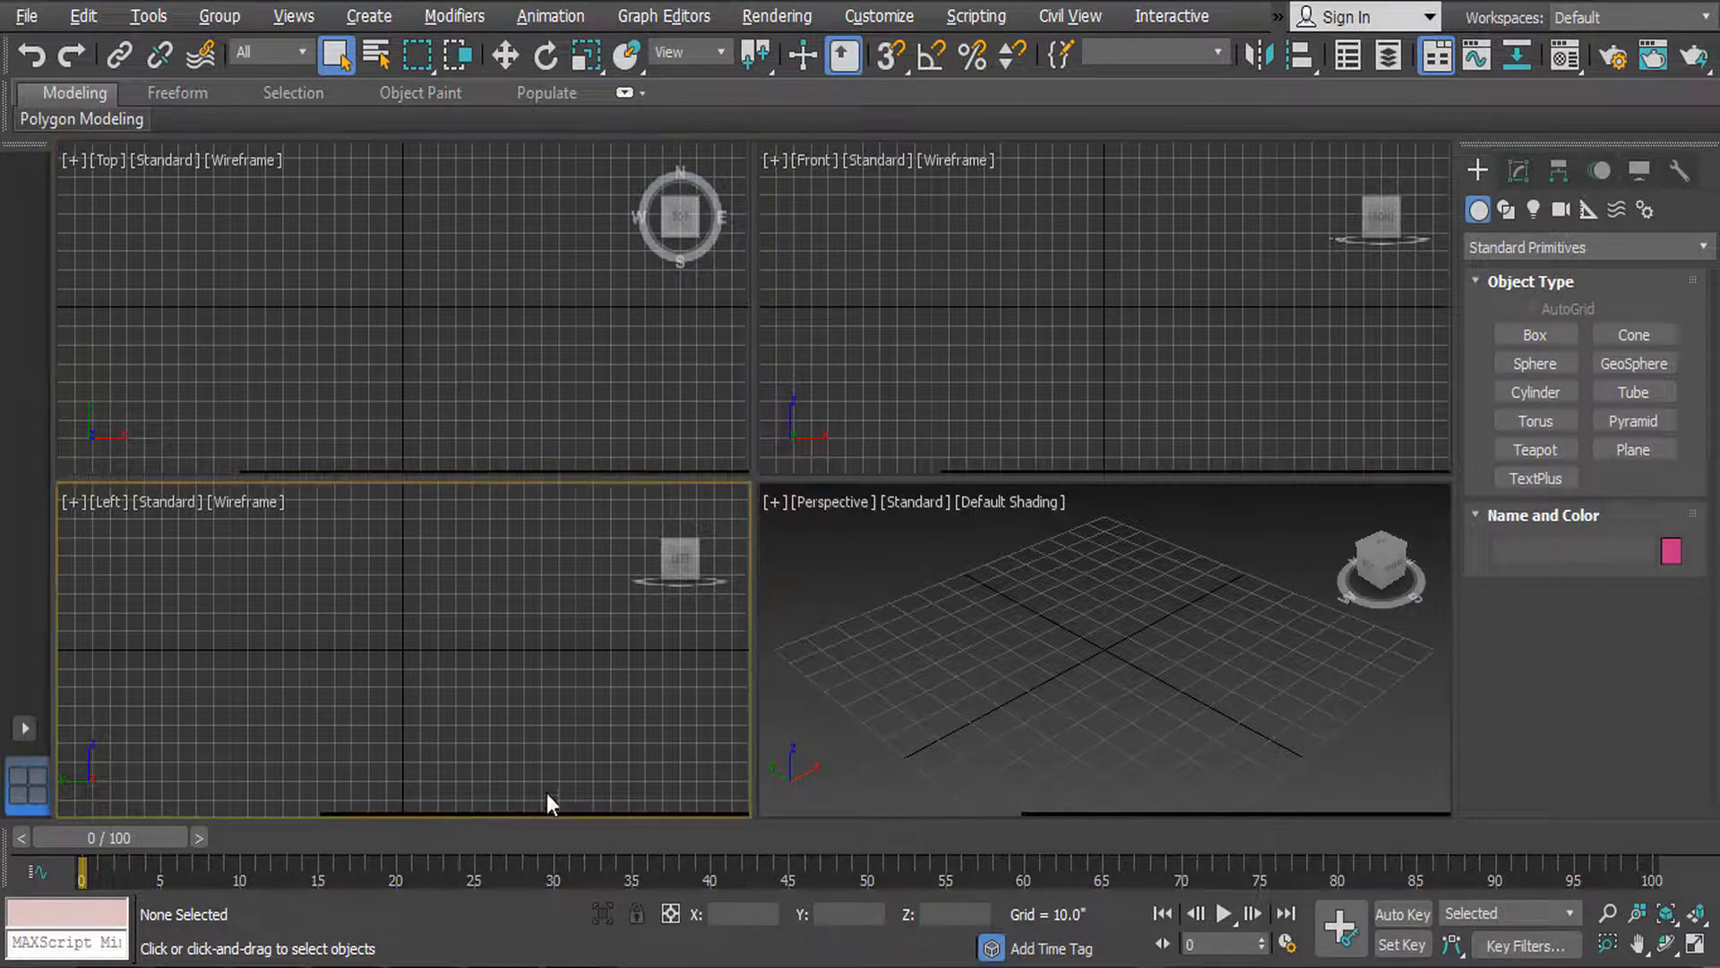
{"action": "left_click", "coordinate": [1116, 765]}
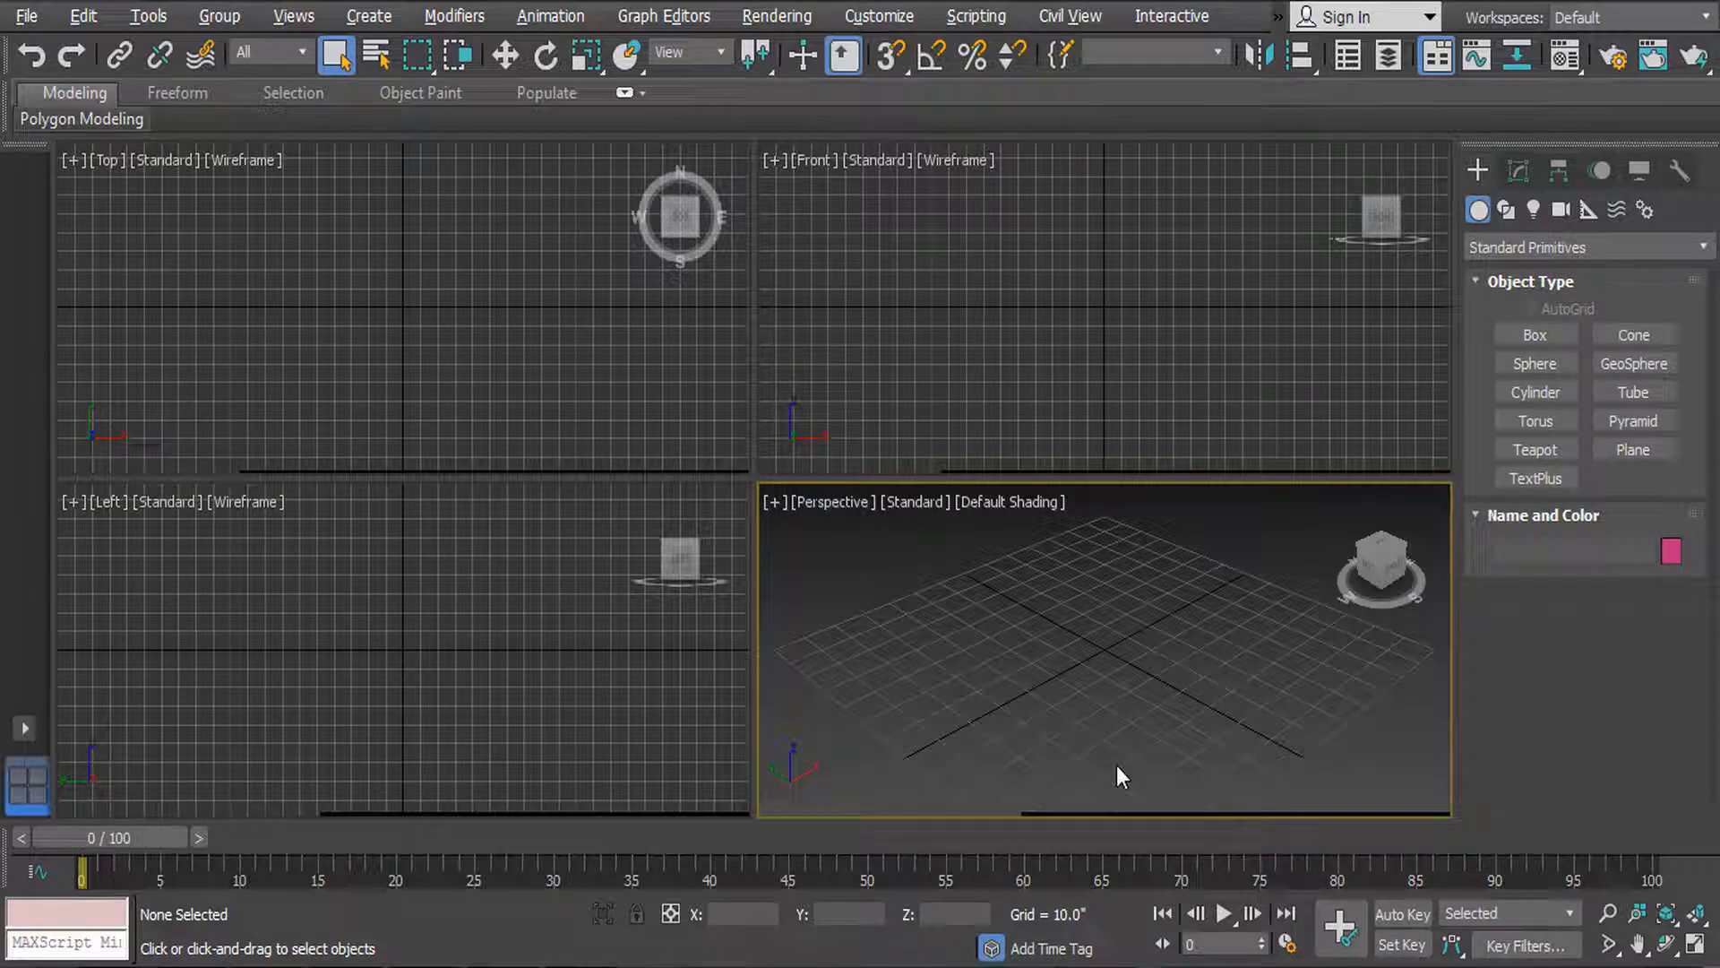
Step: Choose the Box primitive and dismiss the Windows color scheme prompts without picking an option
{"action": "left_click", "coordinate": [1538, 335]}
{"action": "left_click", "coordinate": [1514, 372]}
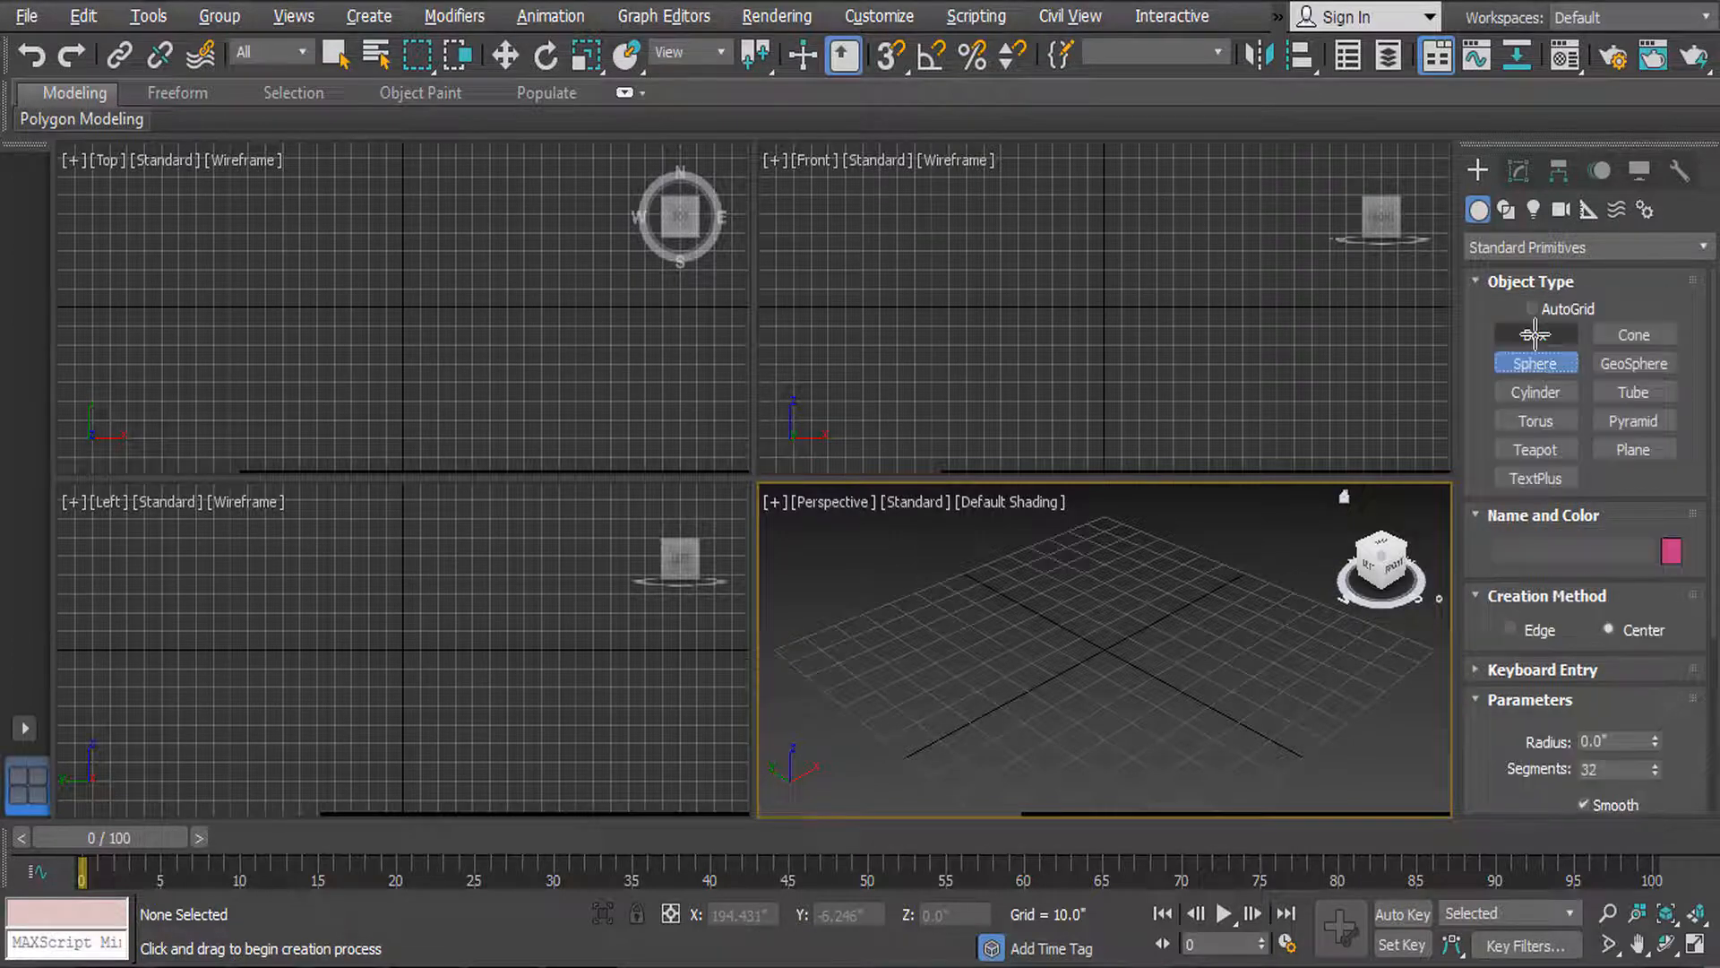
{"action": "left_click", "coordinate": [1535, 335]}
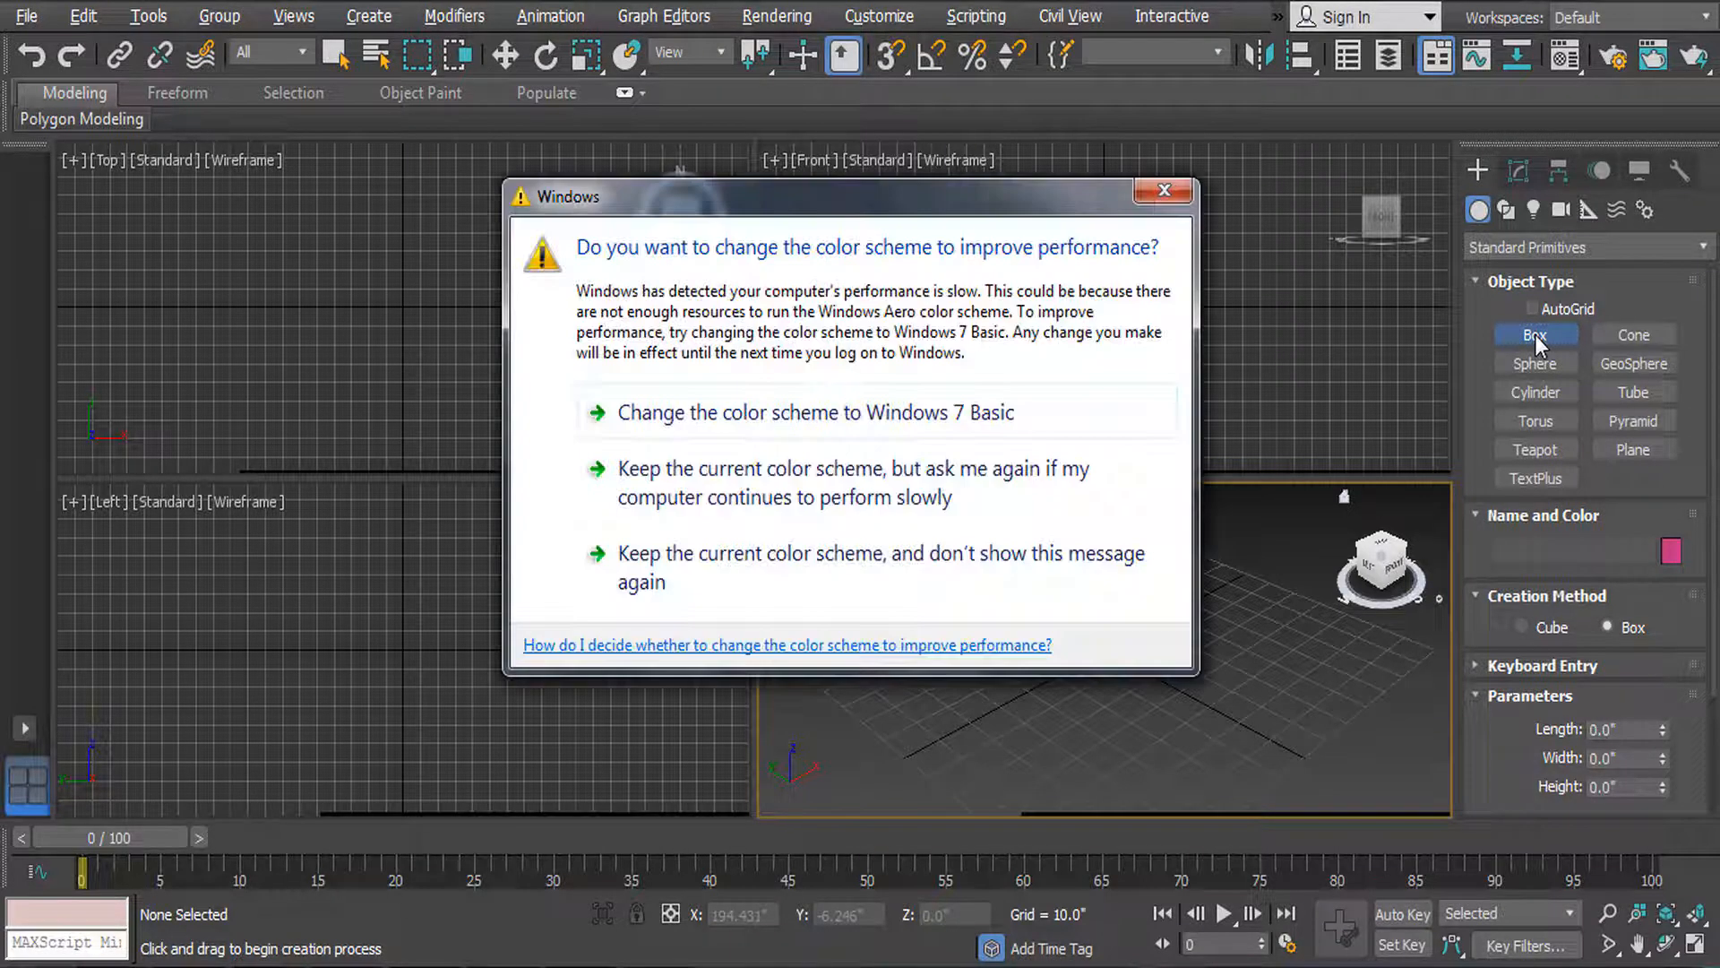
{"action": "left_click", "coordinate": [1165, 191]}
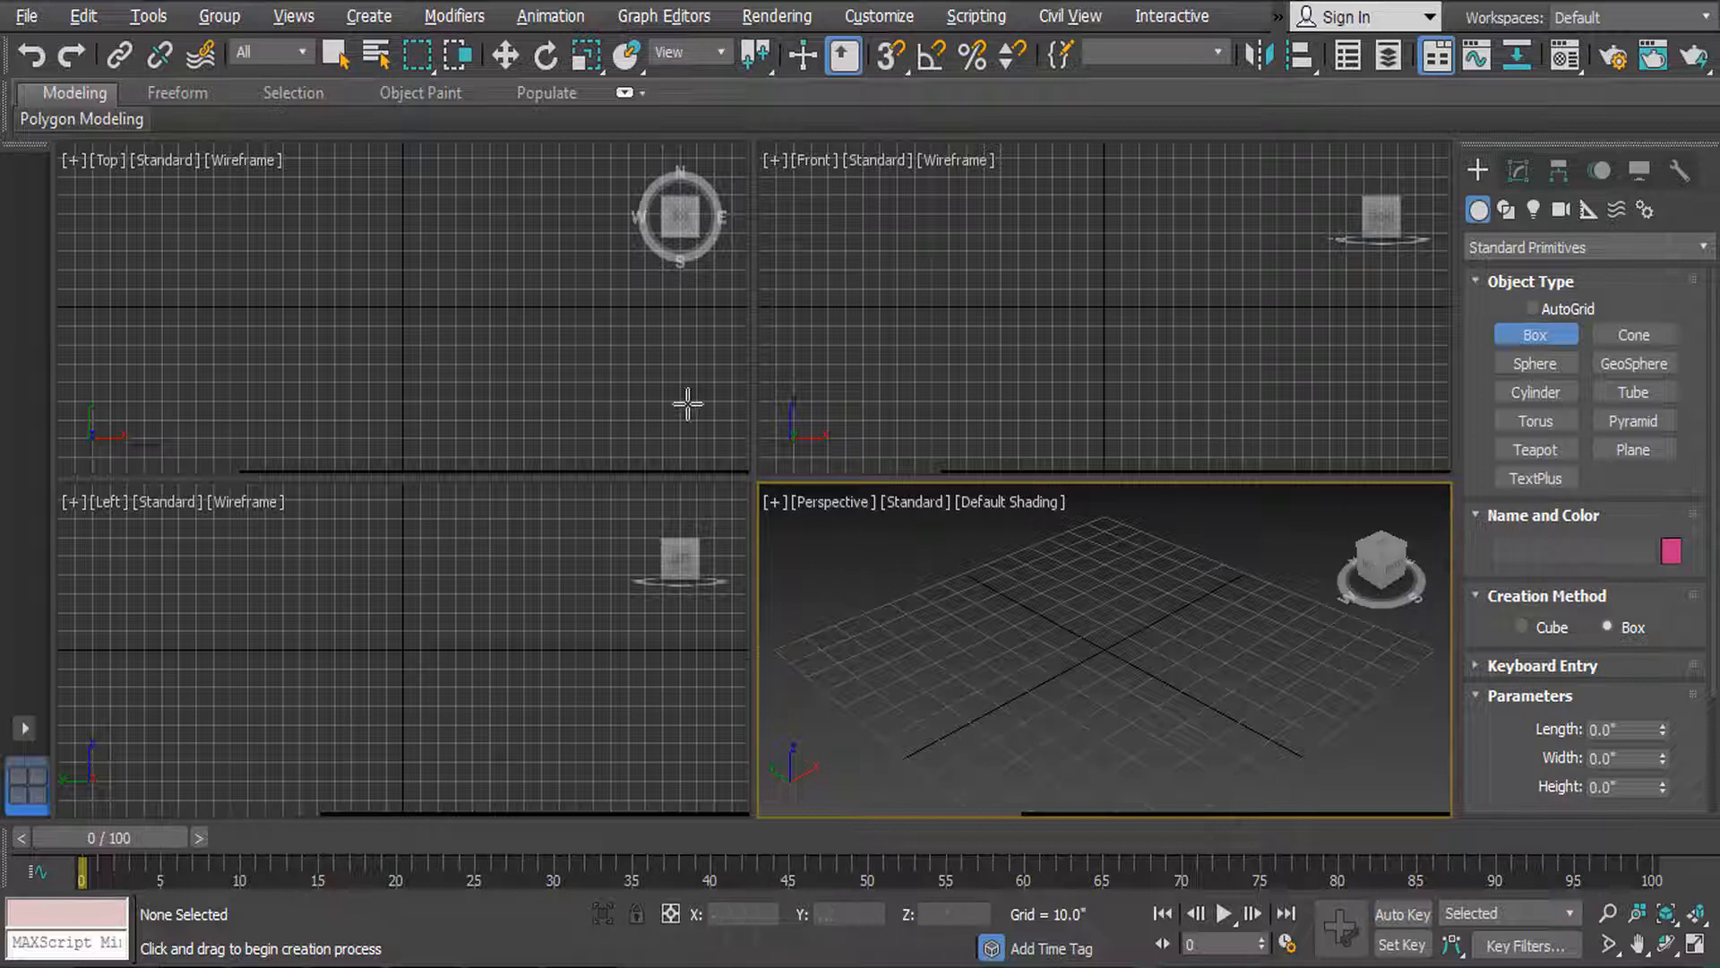
{"action": "left_click", "coordinate": [1620, 288]}
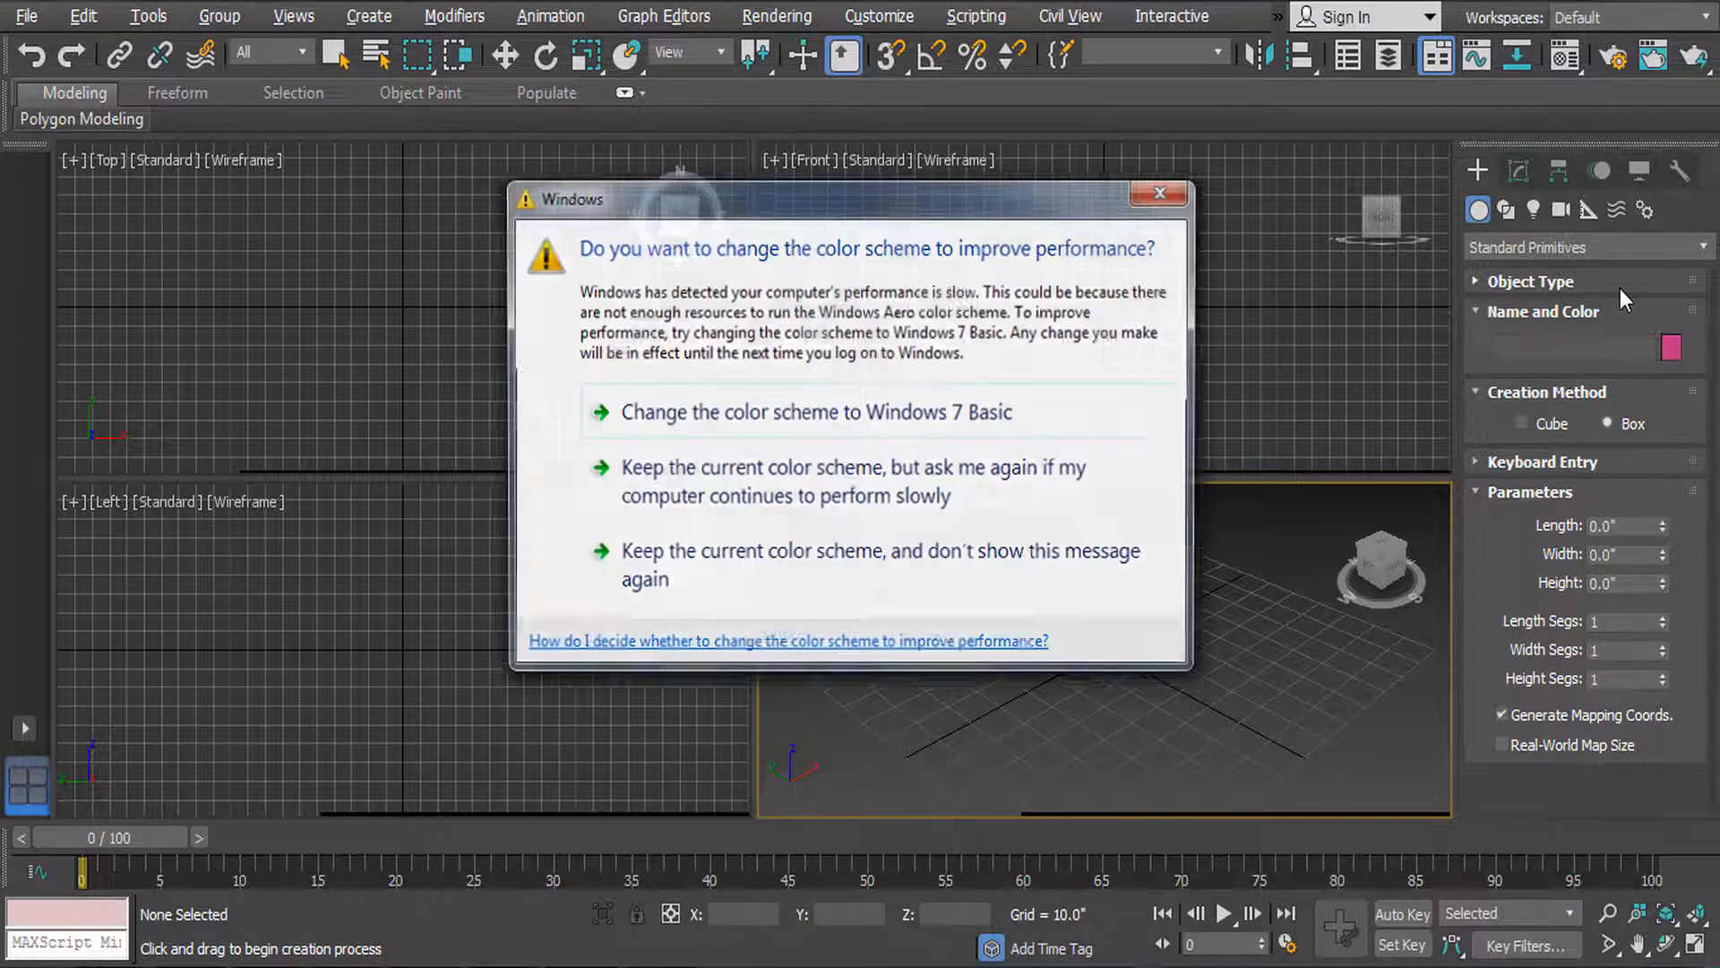
{"action": "left_click", "coordinate": [1164, 190]}
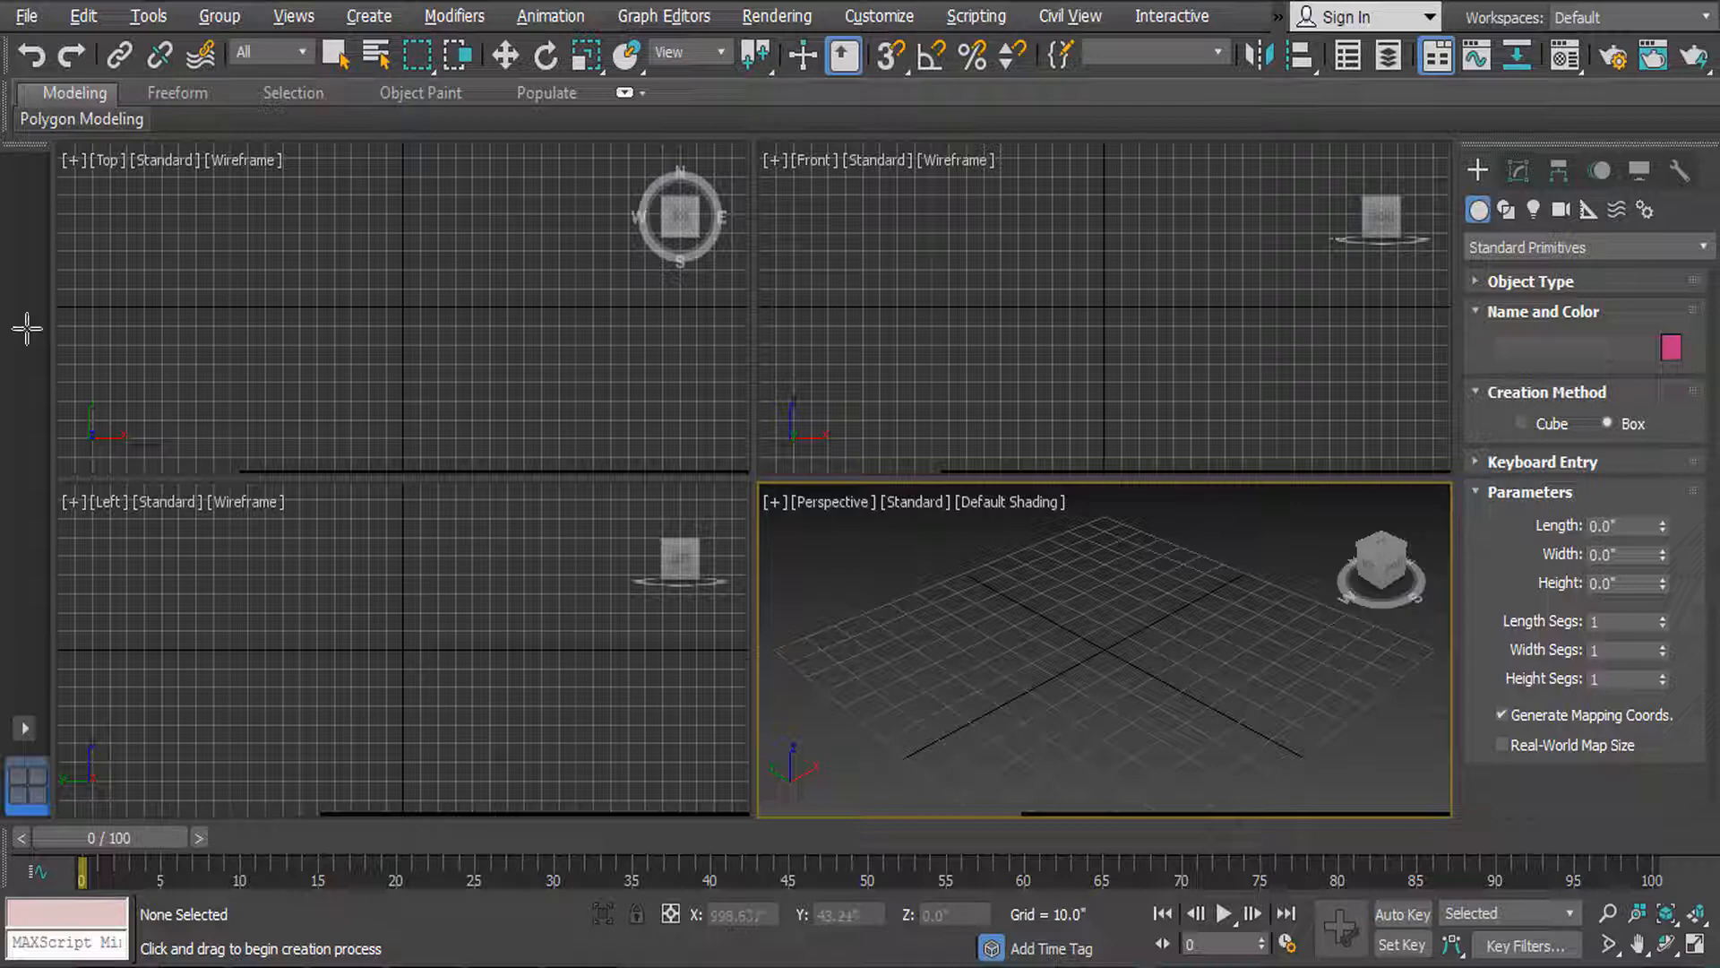
{"action": "left_click_drag", "start_coordinate": [303, 842], "coordinate": [25, 873]}
{"action": "left_click", "coordinate": [500, 466]}
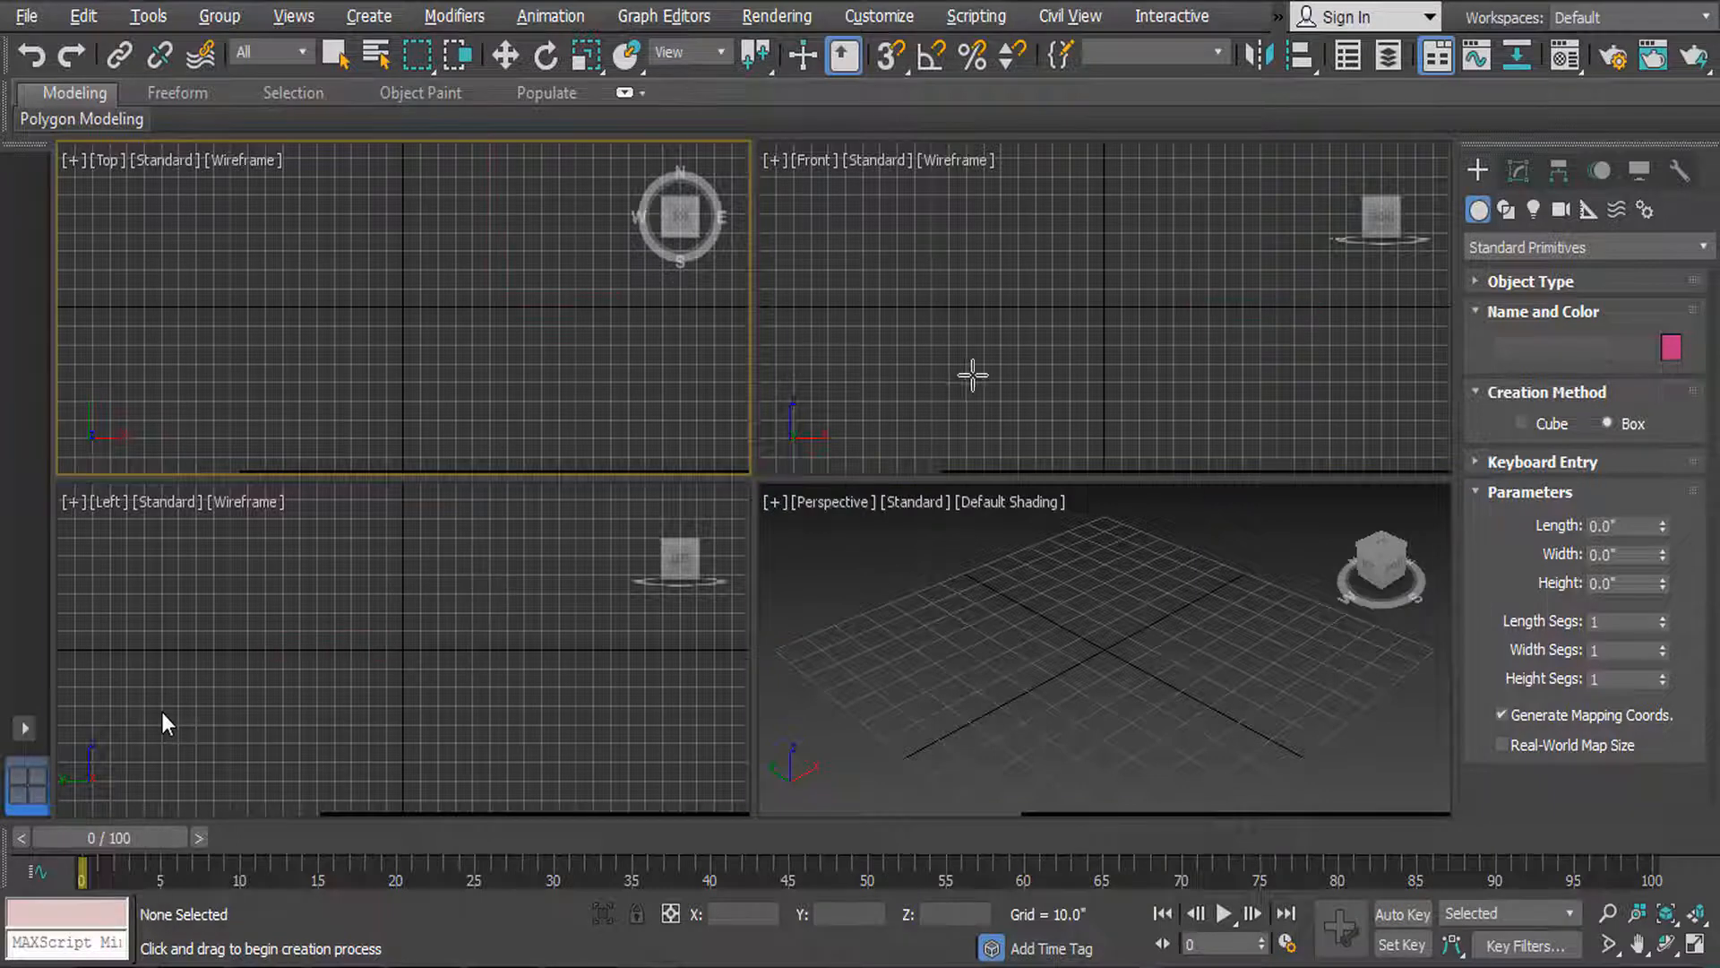
{"action": "left_click", "coordinate": [162, 712]}
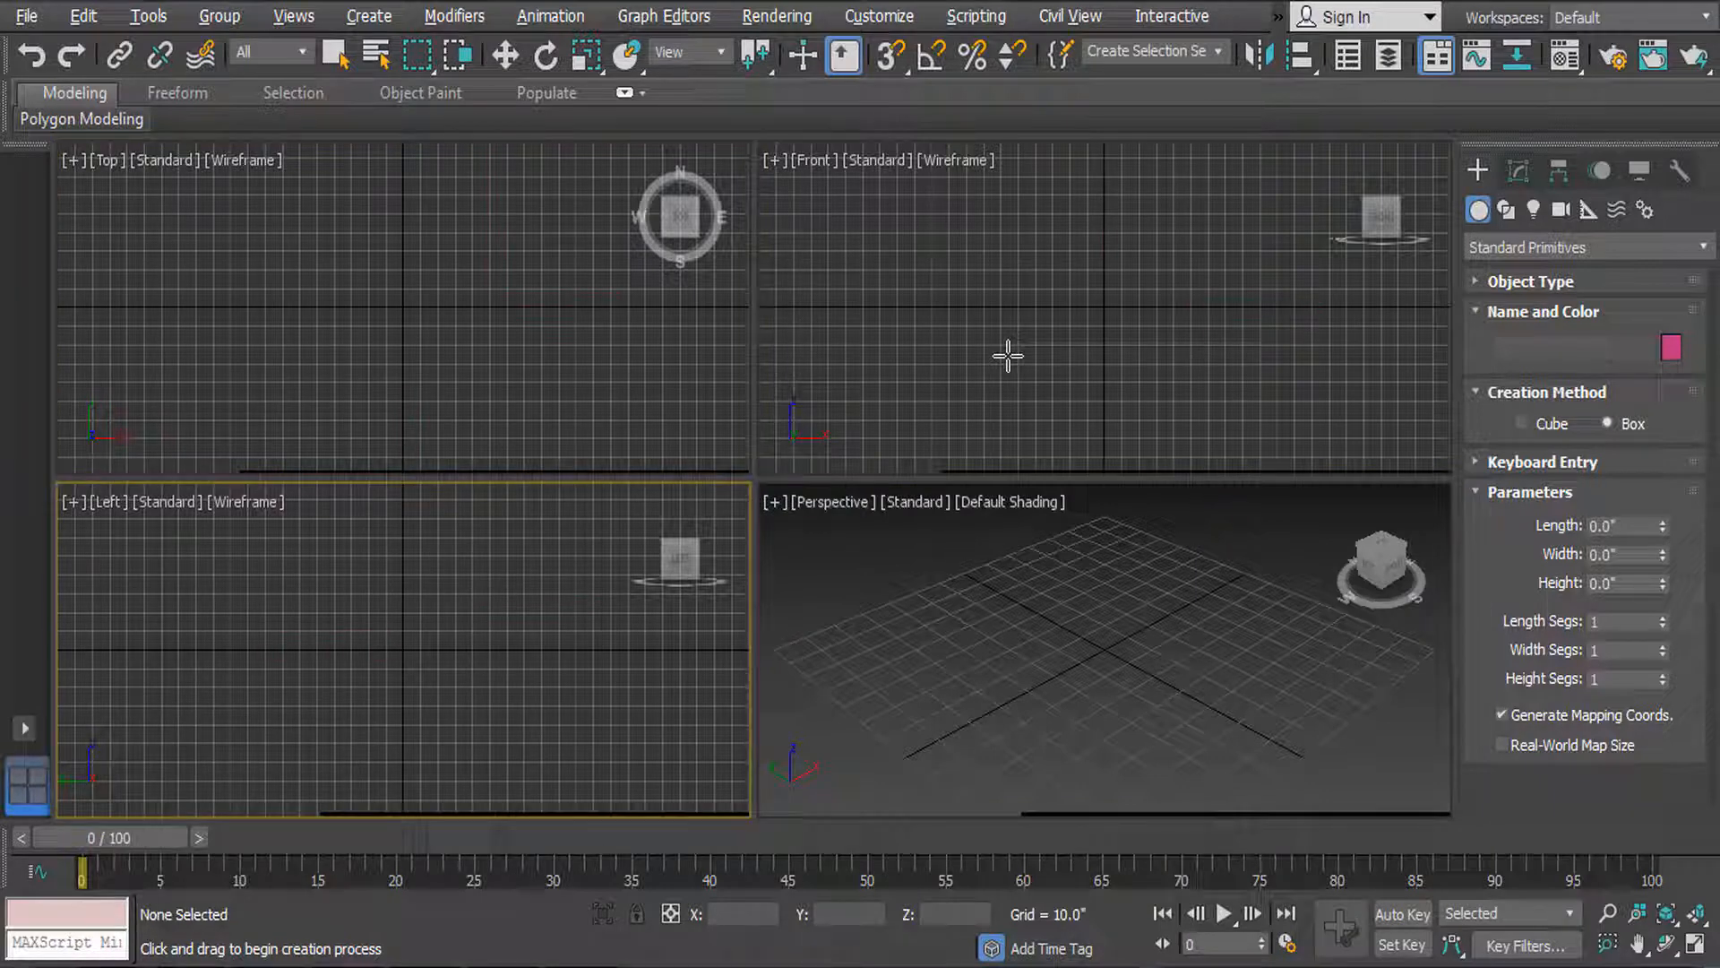
{"action": "right_click", "coordinate": [1008, 356]}
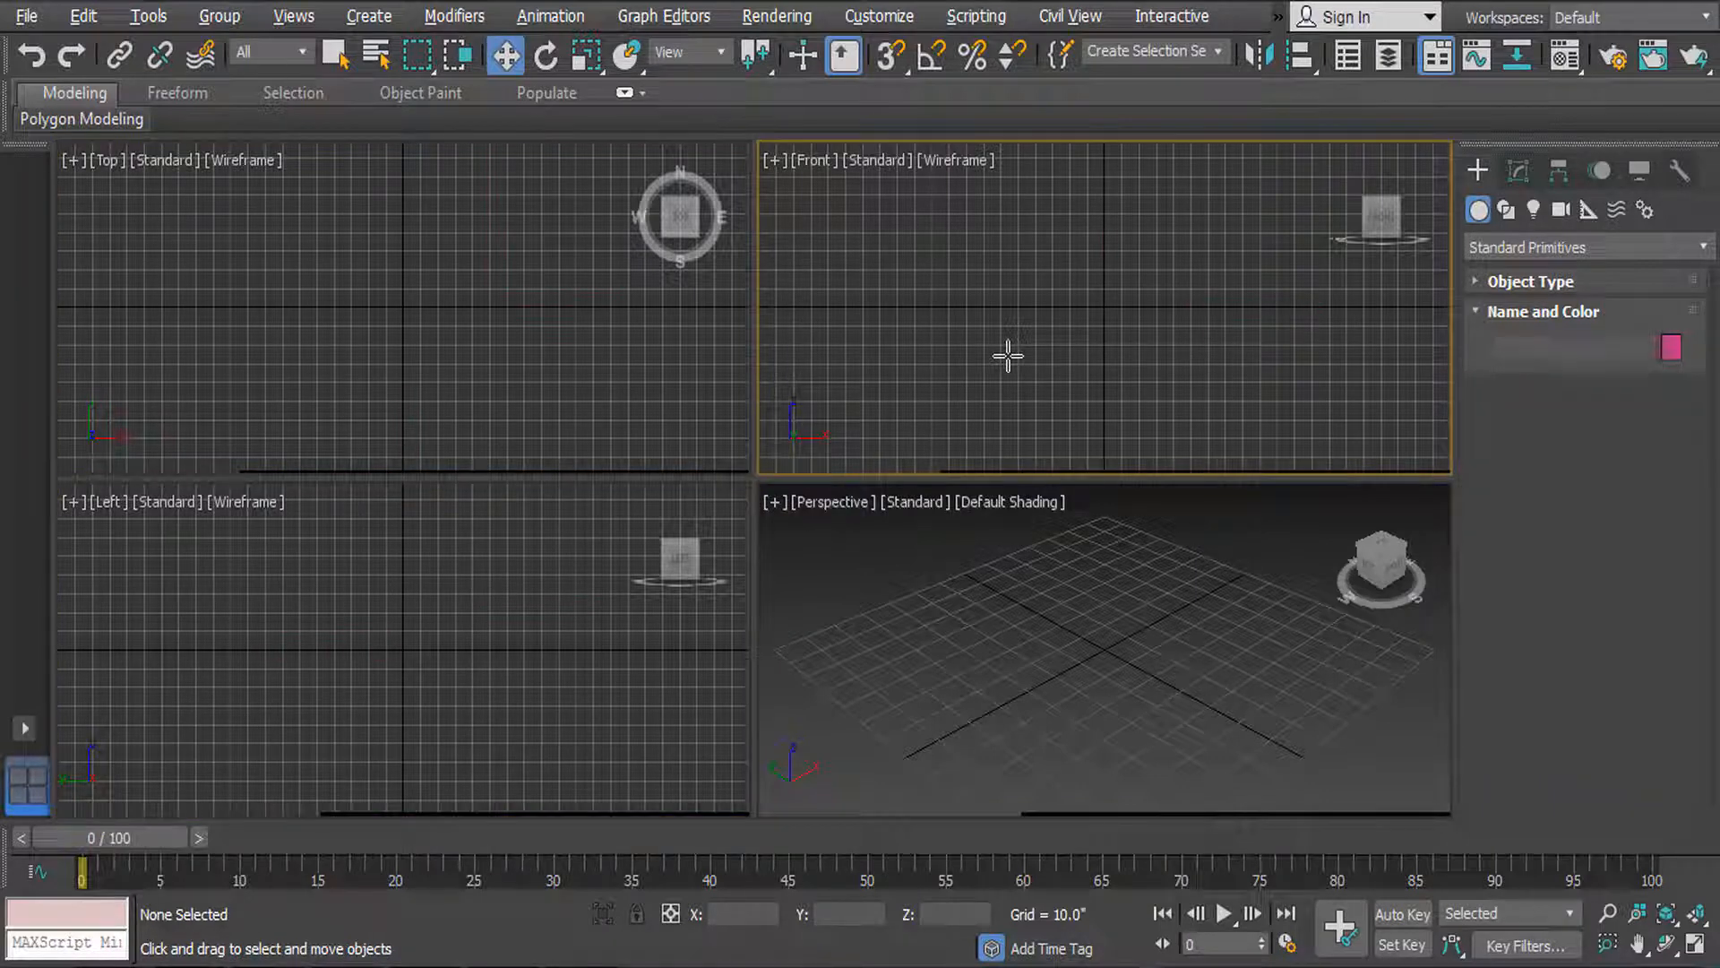
{"action": "left_click", "coordinate": [1518, 170]}
{"action": "left_click", "coordinate": [1475, 171]}
{"action": "left_click", "coordinate": [427, 625]}
{"action": "left_click", "coordinate": [1518, 170]}
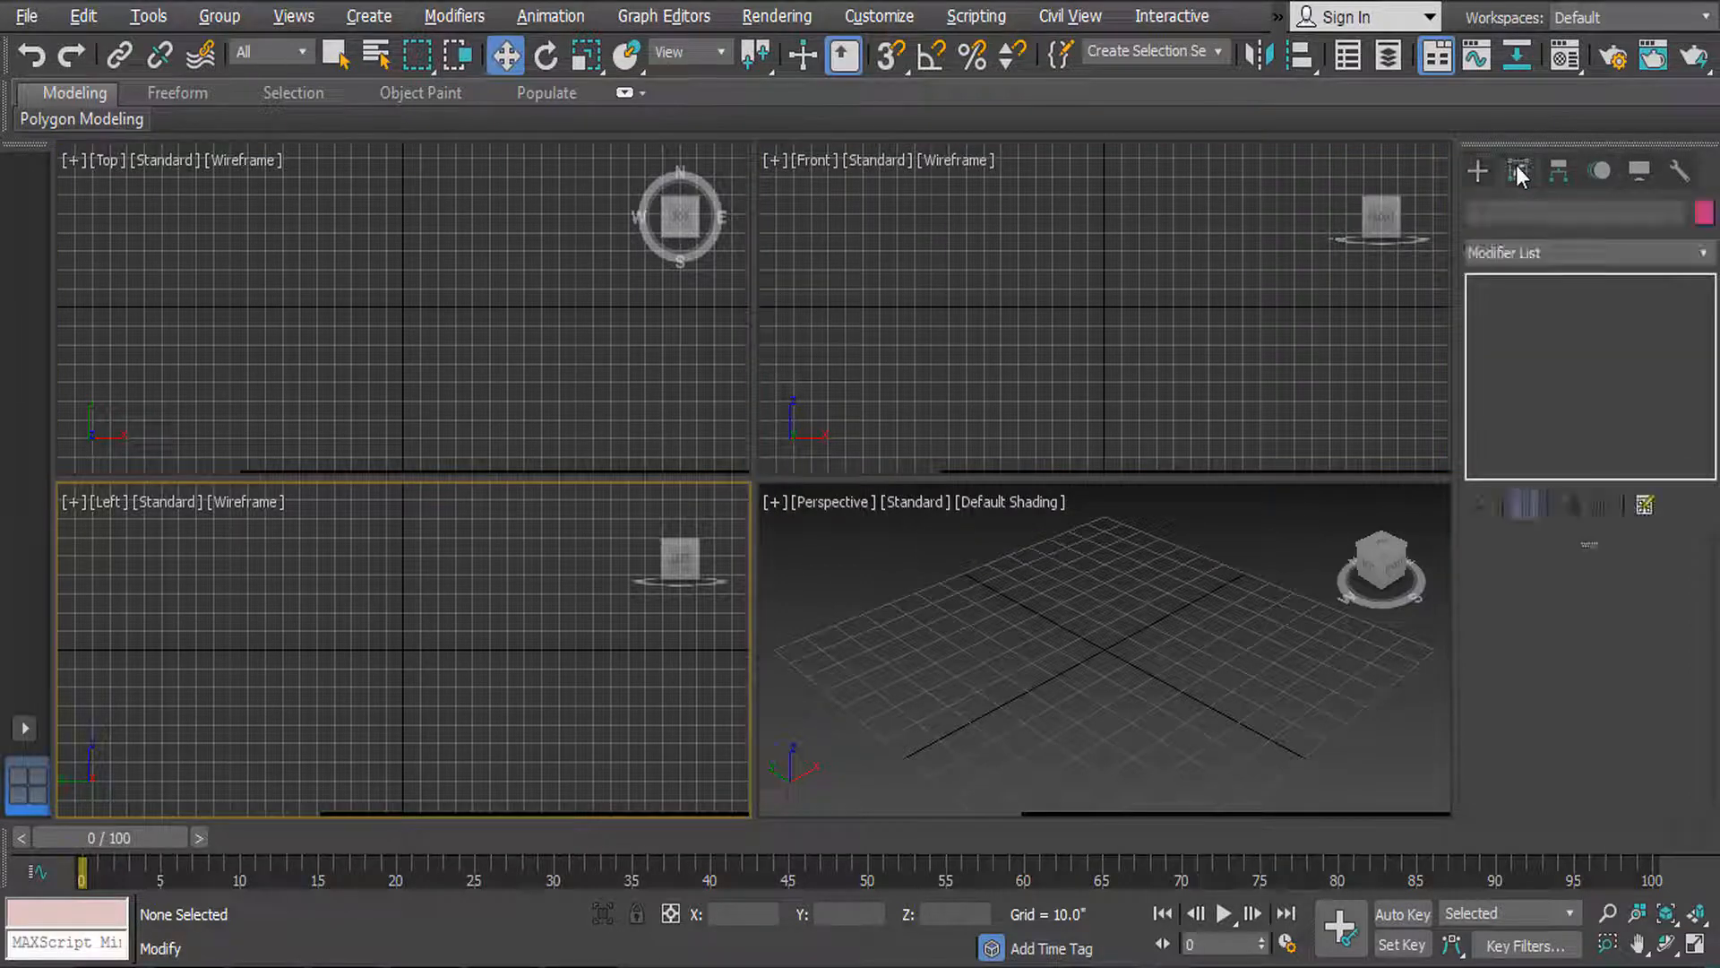
{"action": "left_click", "coordinate": [1475, 172]}
Step: Create a box primitive about 78" long and 157" wide in the Top viewport, and switch to the Move tool
{"action": "left_click", "coordinate": [1483, 281]}
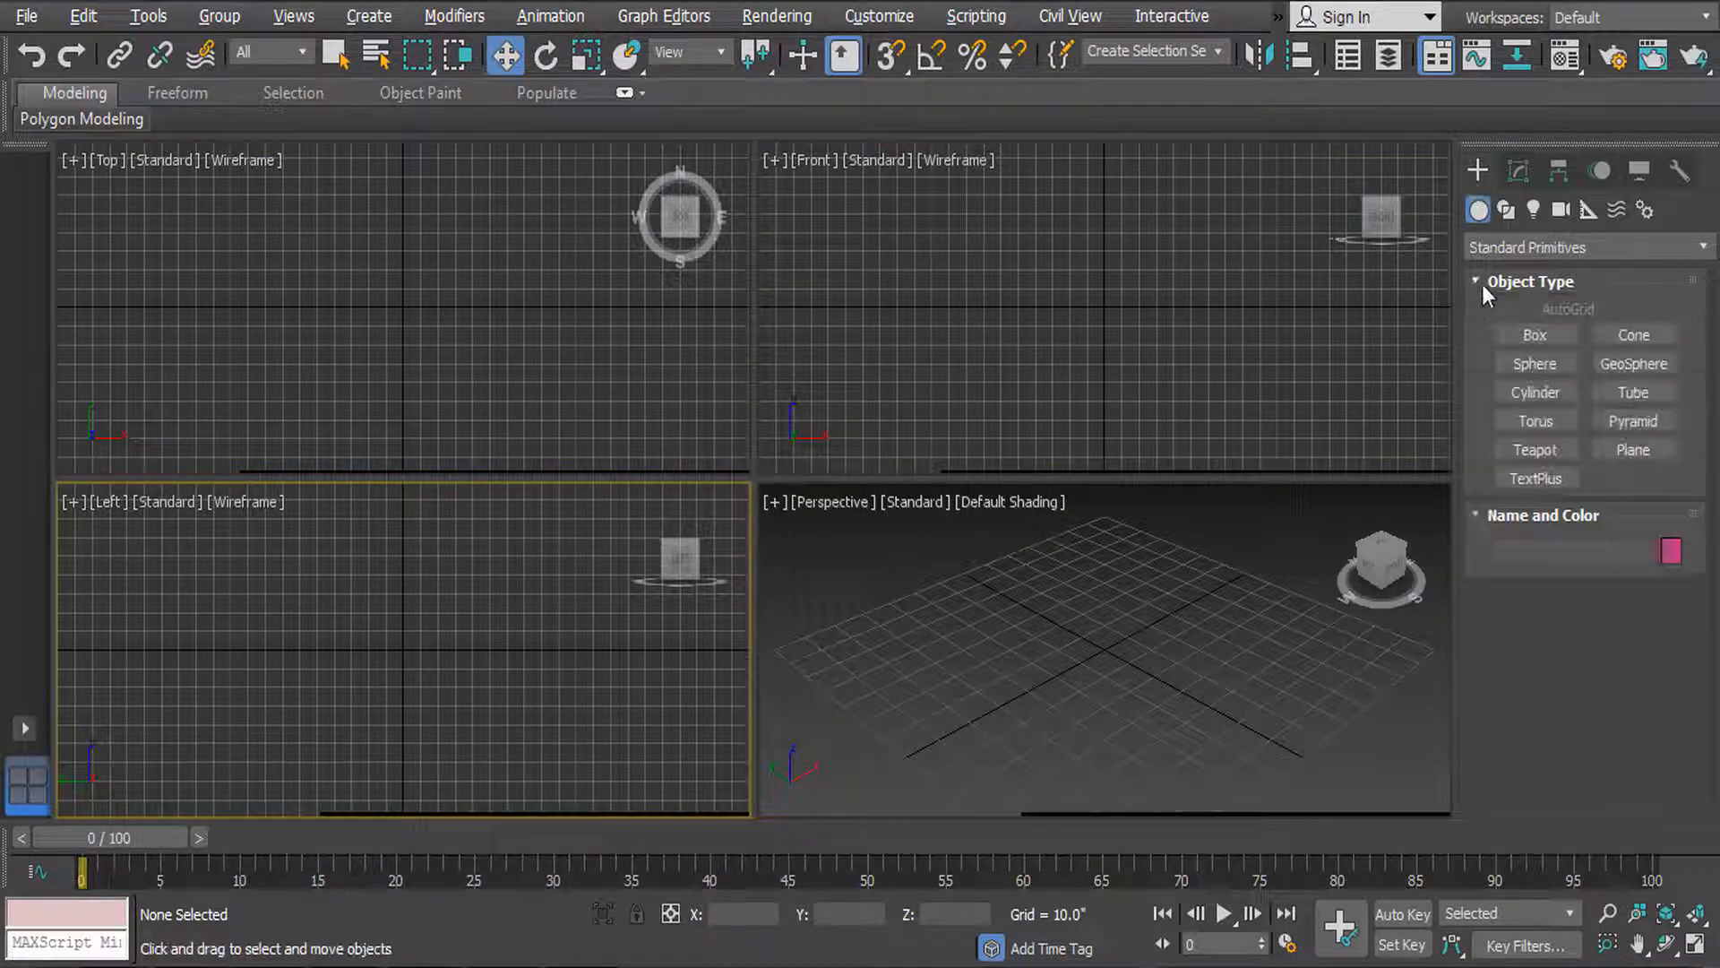
{"action": "left_click", "coordinate": [1535, 336]}
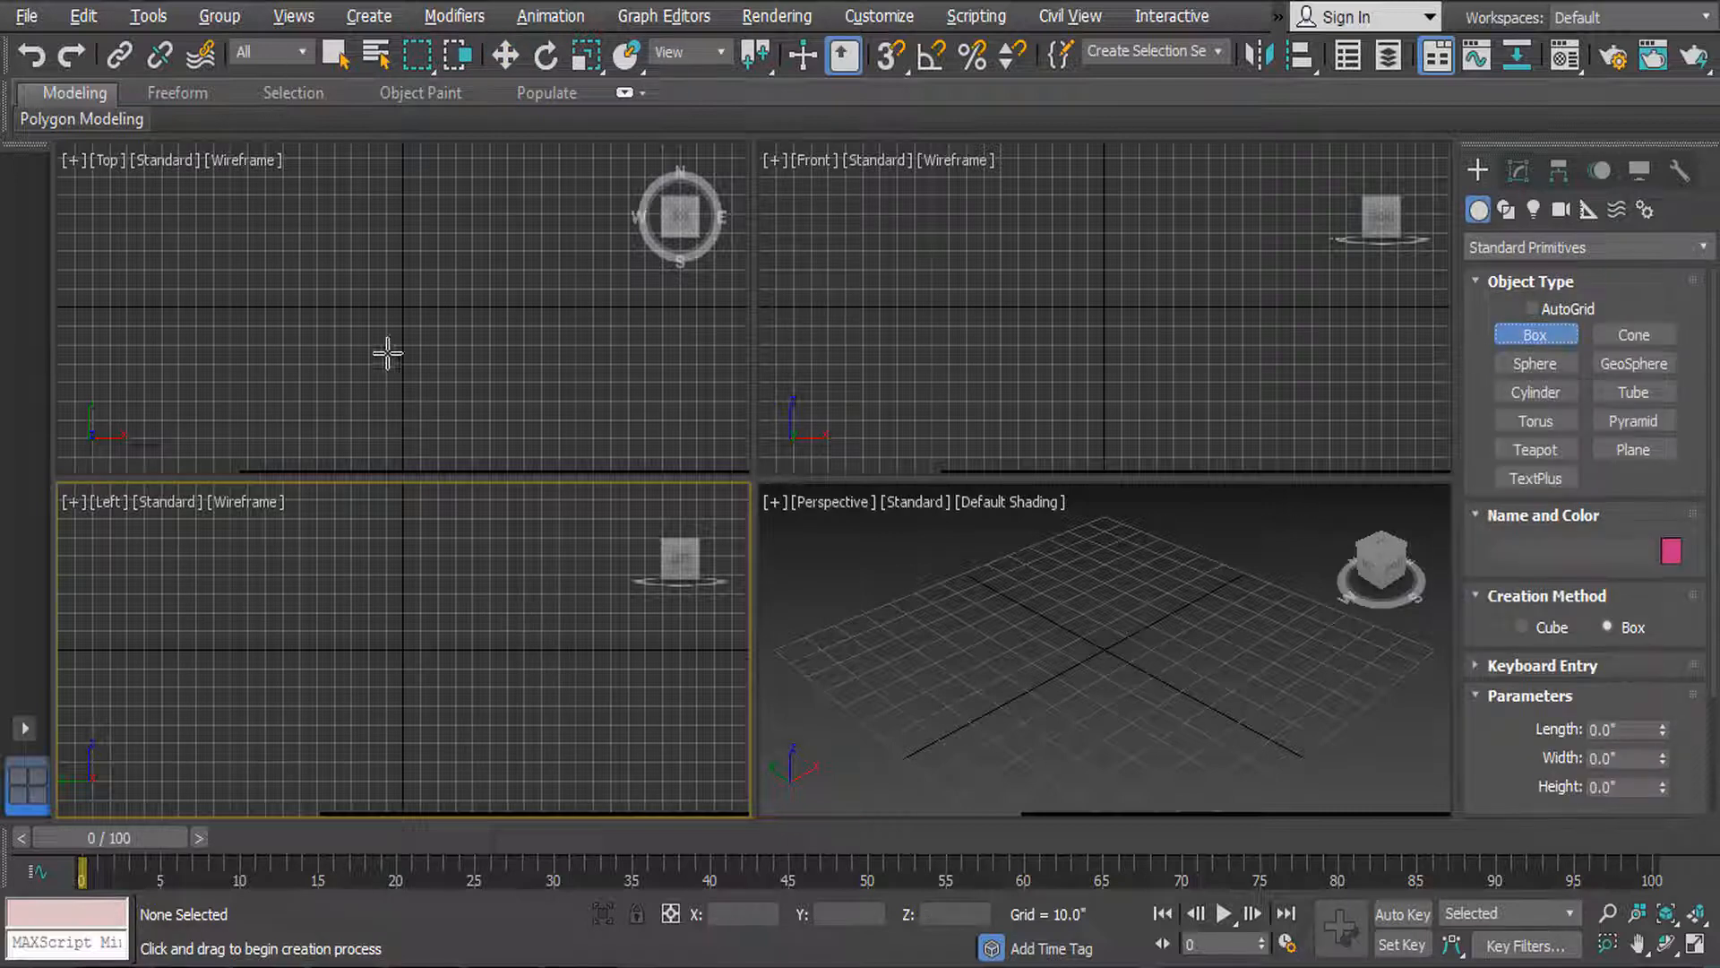
{"action": "left_click_drag", "start_coordinate": [303, 224], "coordinate": [575, 373]}
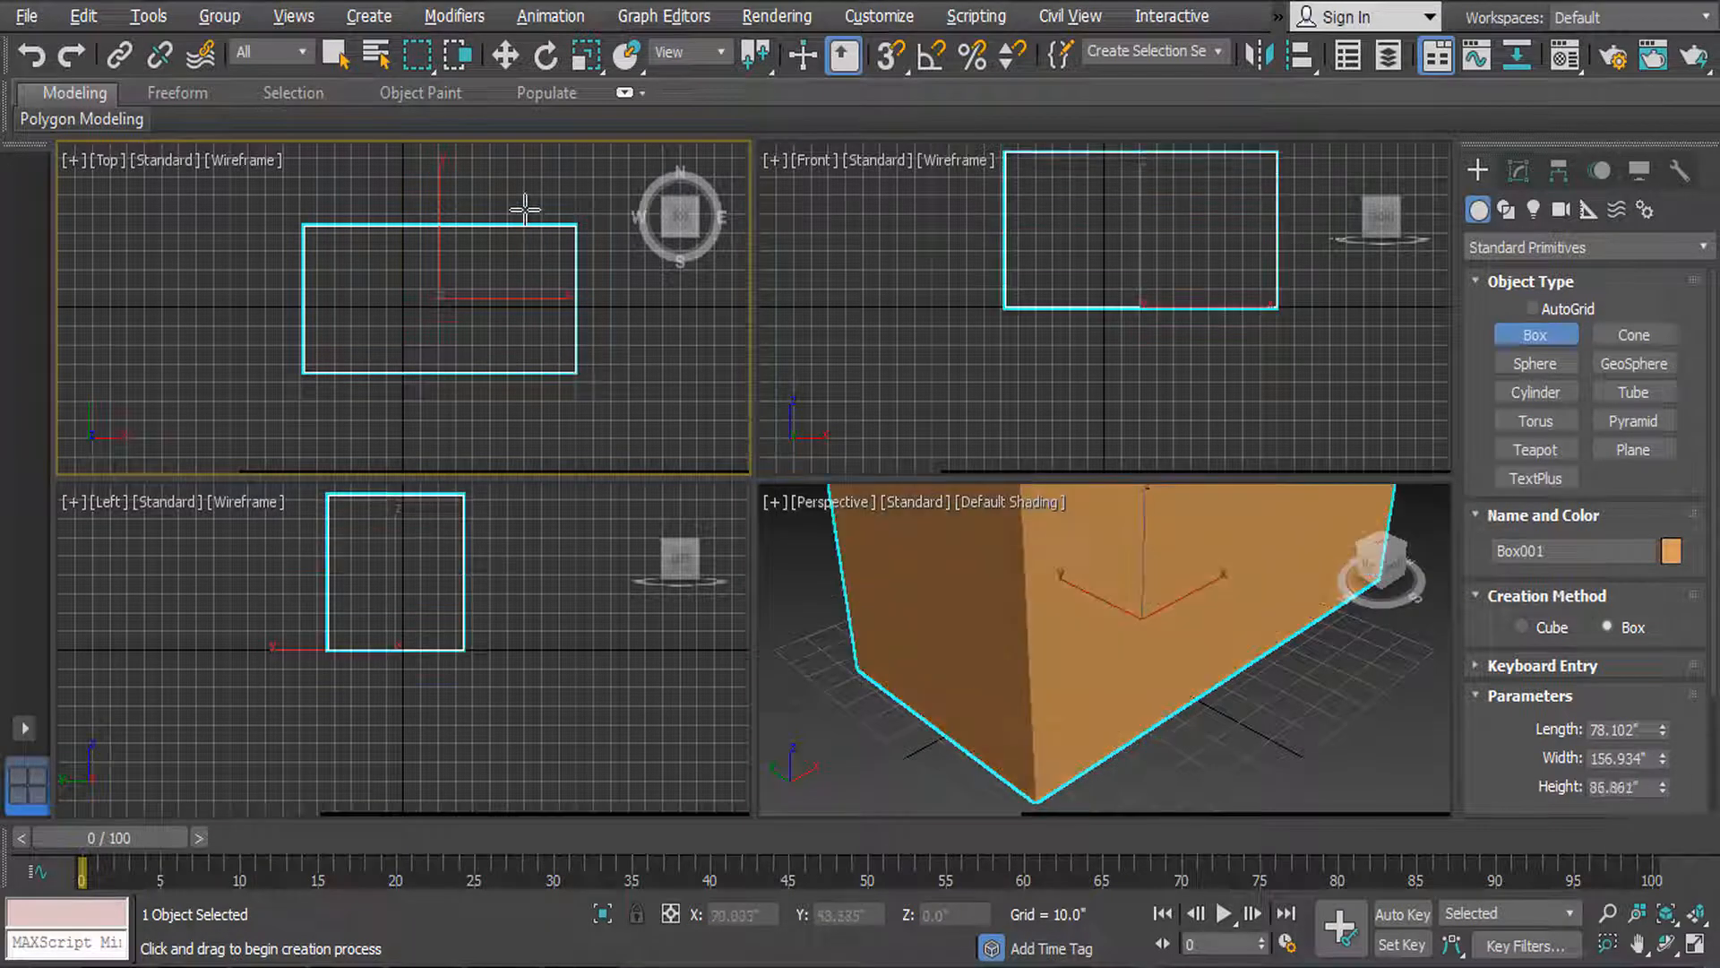
{"action": "left_click", "coordinate": [556, 289]}
{"action": "key", "text": "w"}
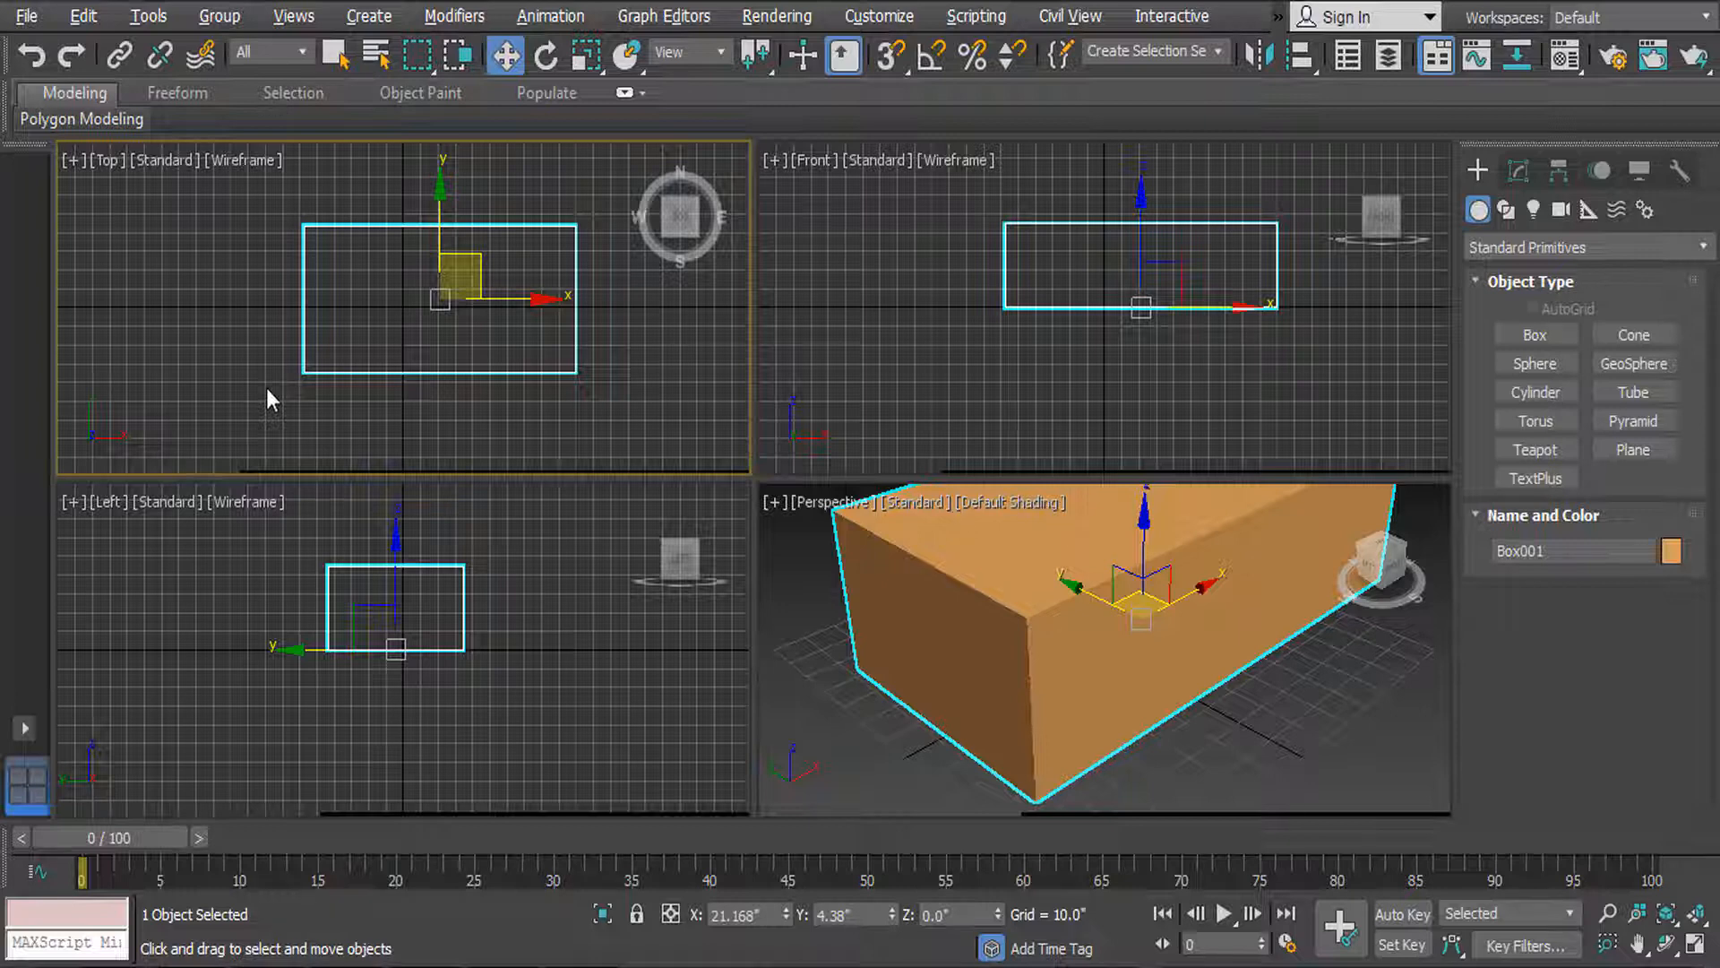
Step: Toggle the Top viewport to full size and back to the four-view layout, and deselect the box
{"action": "left_click", "coordinate": [661, 392]}
{"action": "left_click_drag", "start_coordinate": [473, 251], "coordinate": [533, 409]}
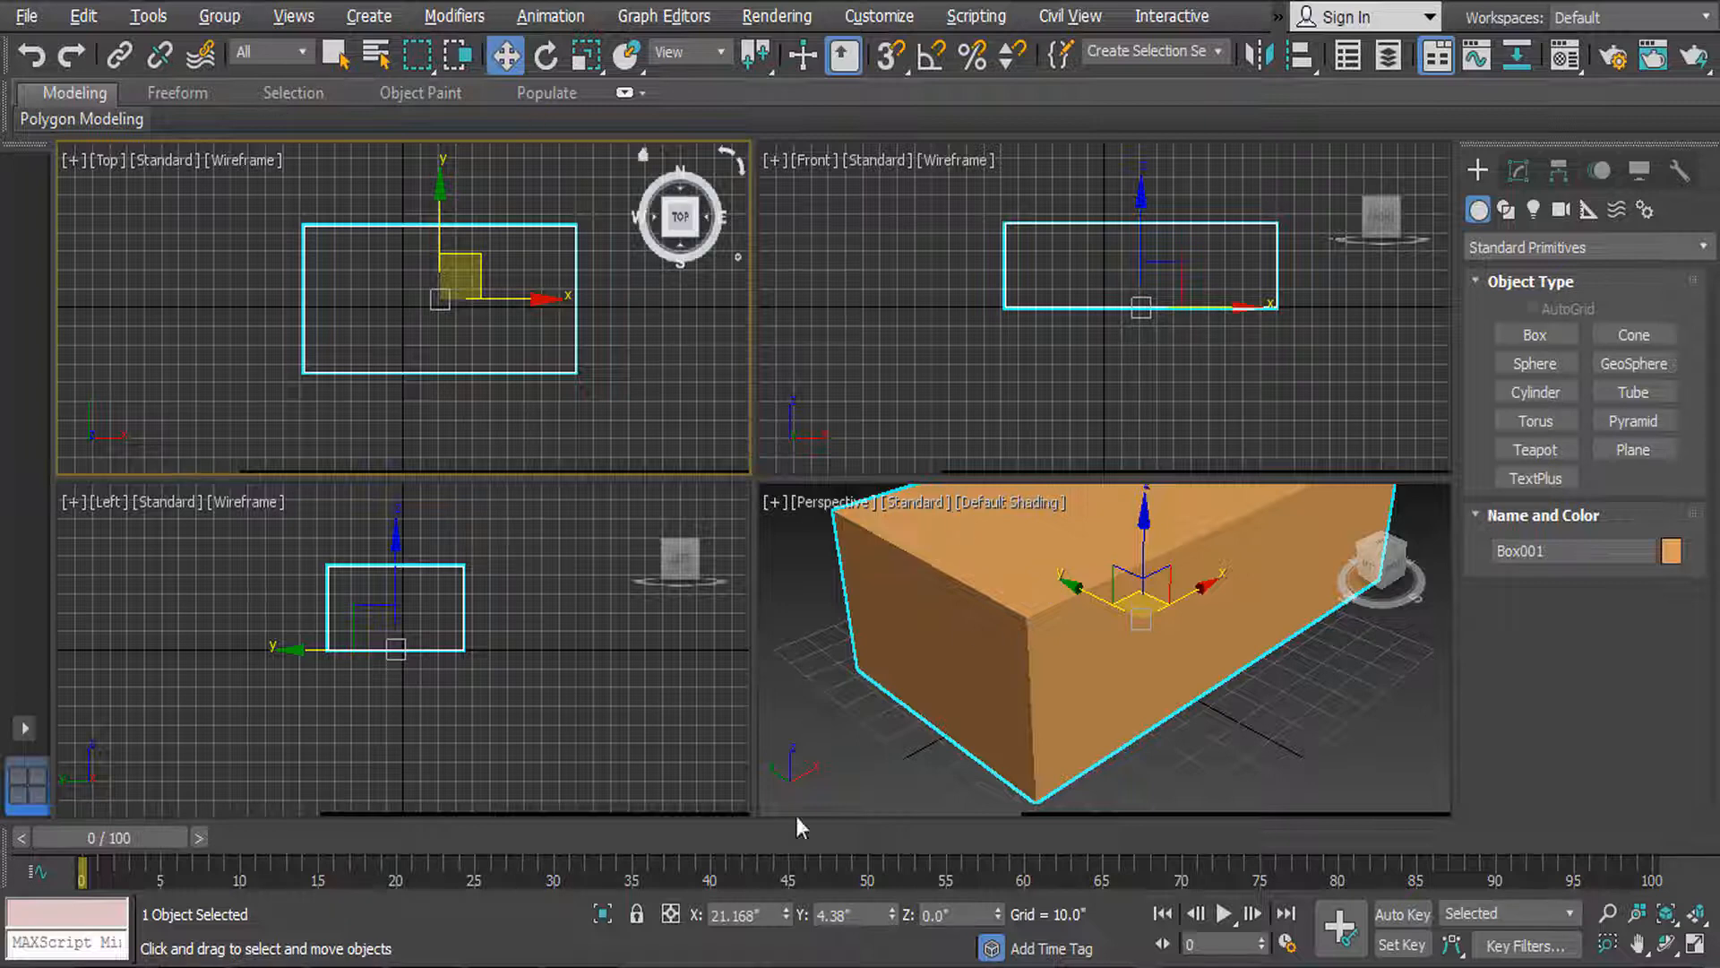
{"action": "left_click", "coordinate": [1694, 946]}
{"action": "left_click", "coordinate": [1694, 946]}
{"action": "left_click", "coordinate": [622, 341]}
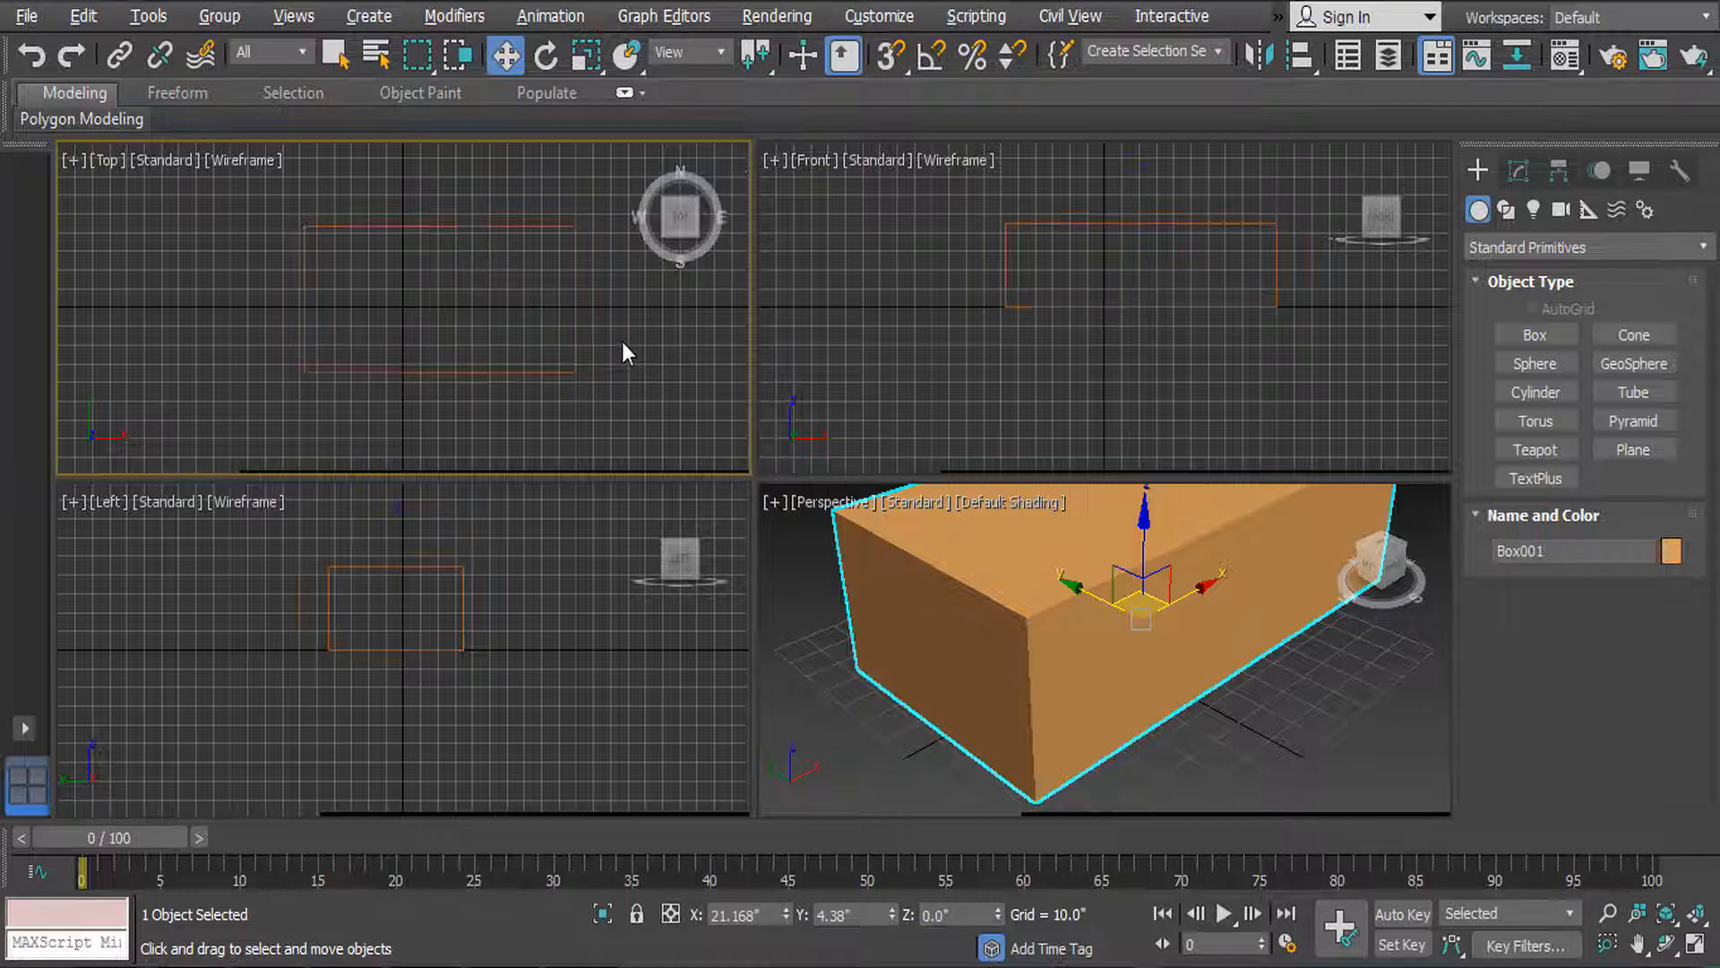
Step: Orbit the Left viewport out of its fixed view, try the Front view there, and restore the Left view with the box deselected
{"action": "middle_click_drag", "start_coordinate": [677, 536], "coordinate": [877, 640], "text": "alt"}
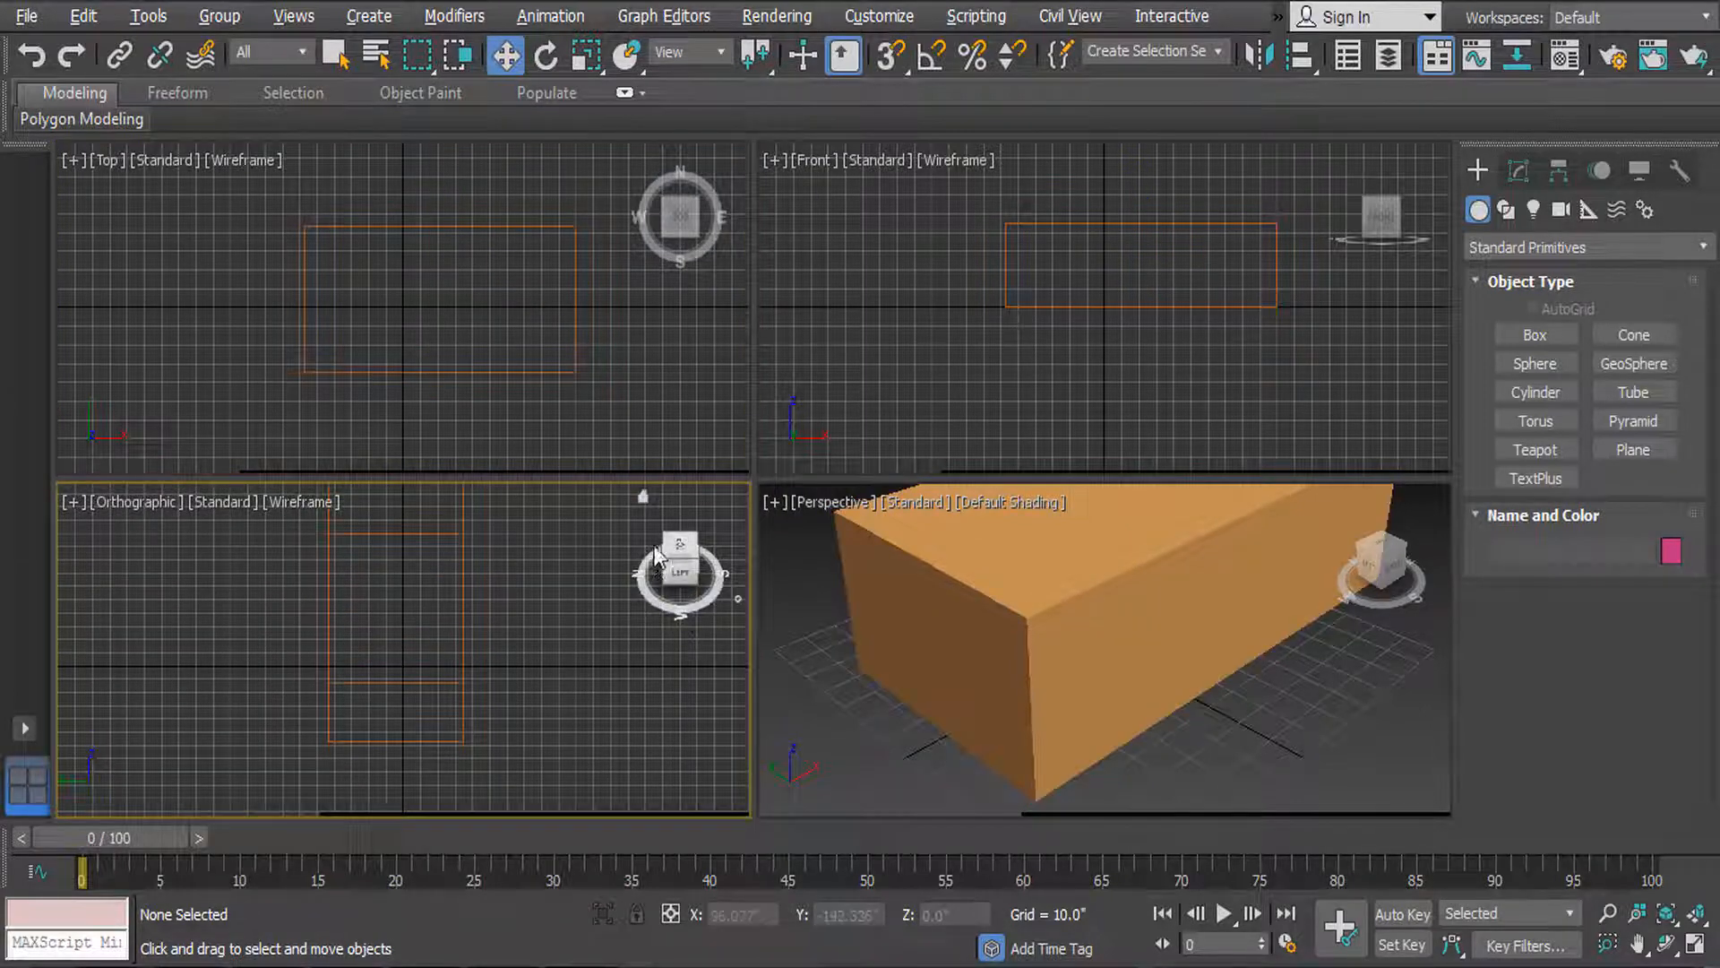
{"action": "left_click", "coordinate": [940, 721]}
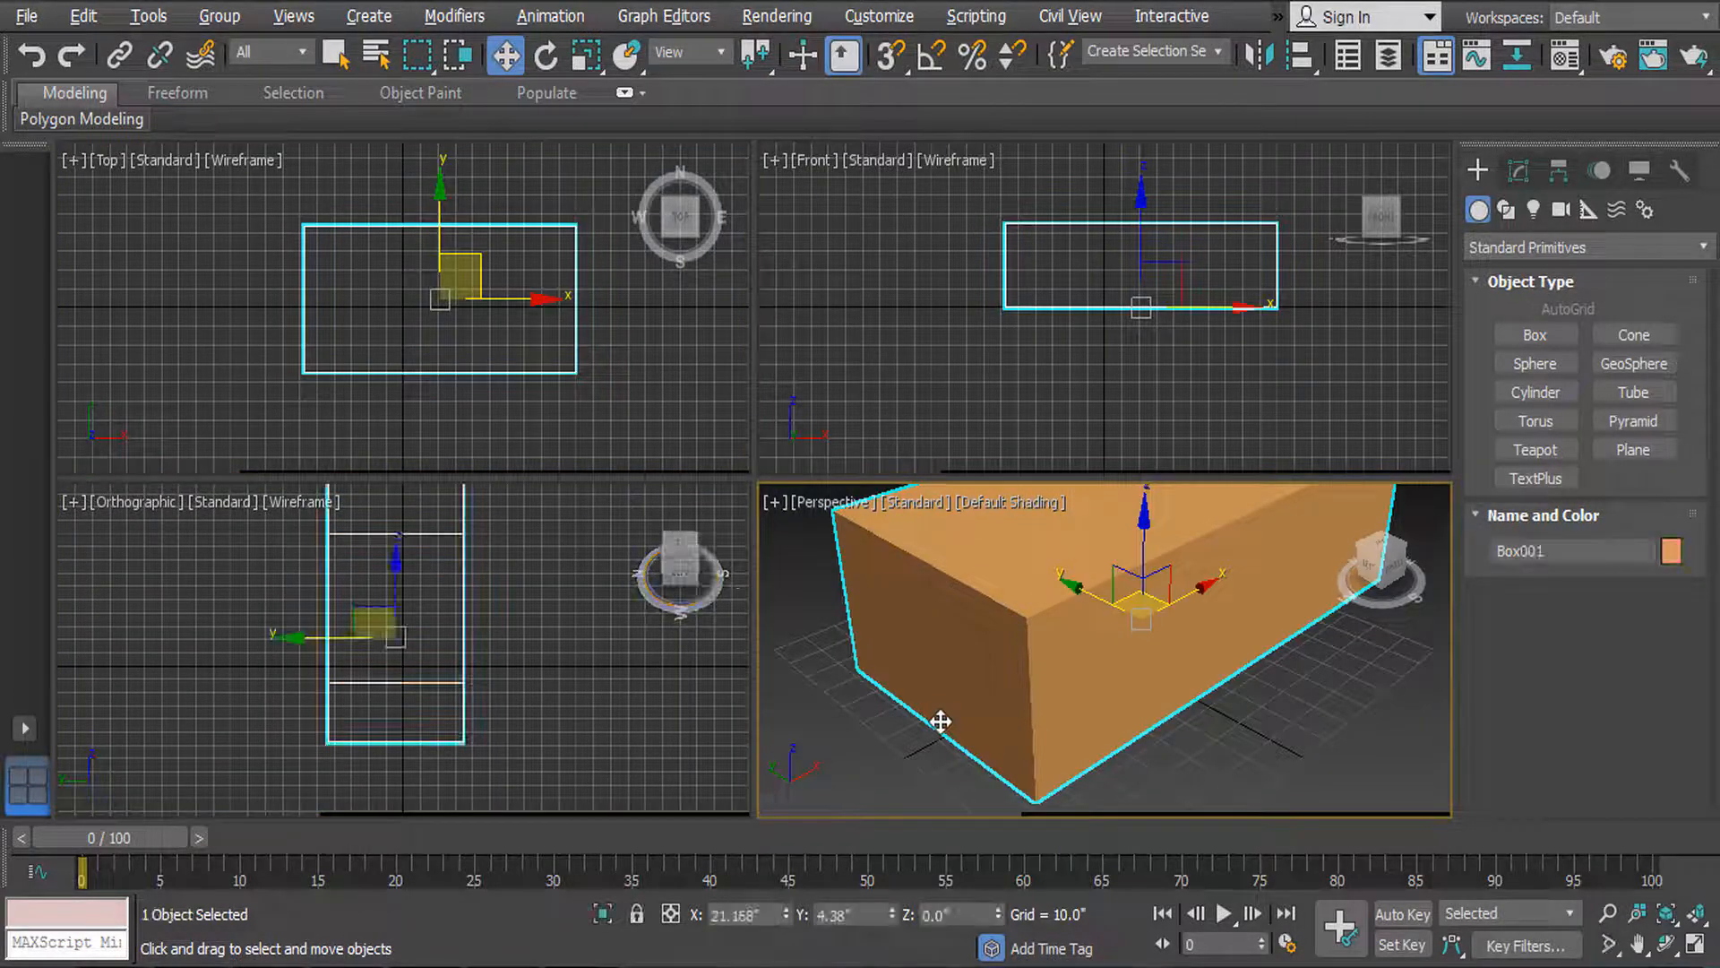
{"action": "left_click", "coordinate": [678, 566]}
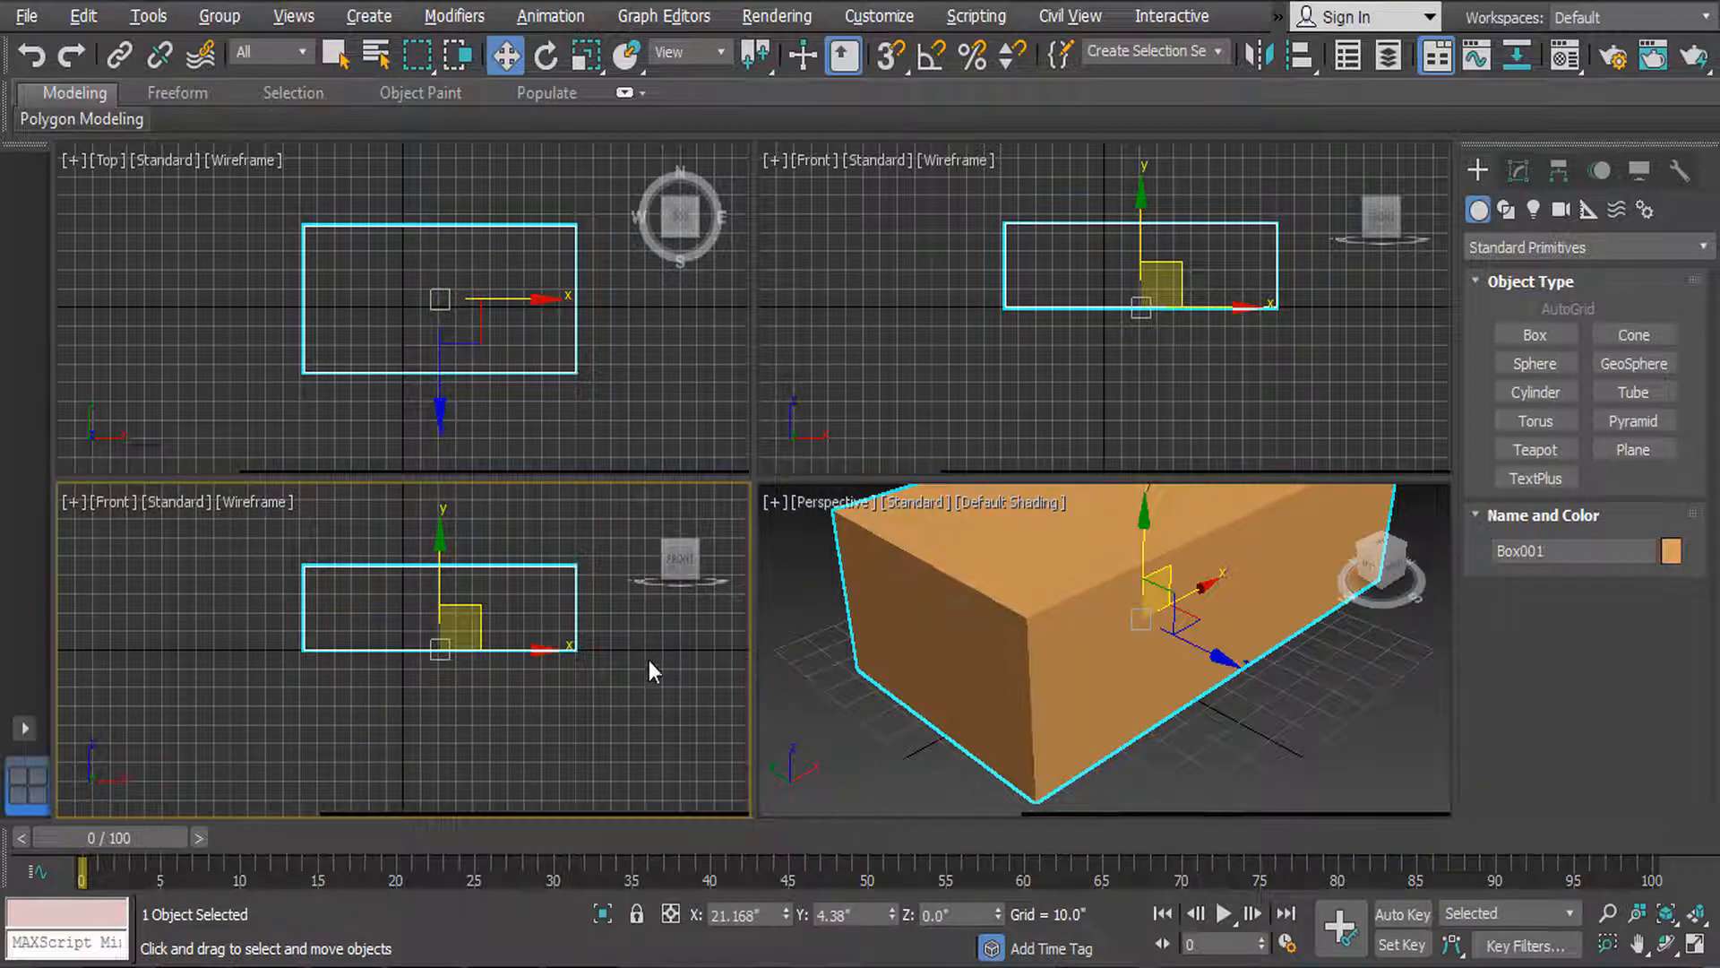
{"action": "left_click", "coordinate": [649, 661]}
{"action": "key", "text": "l"}
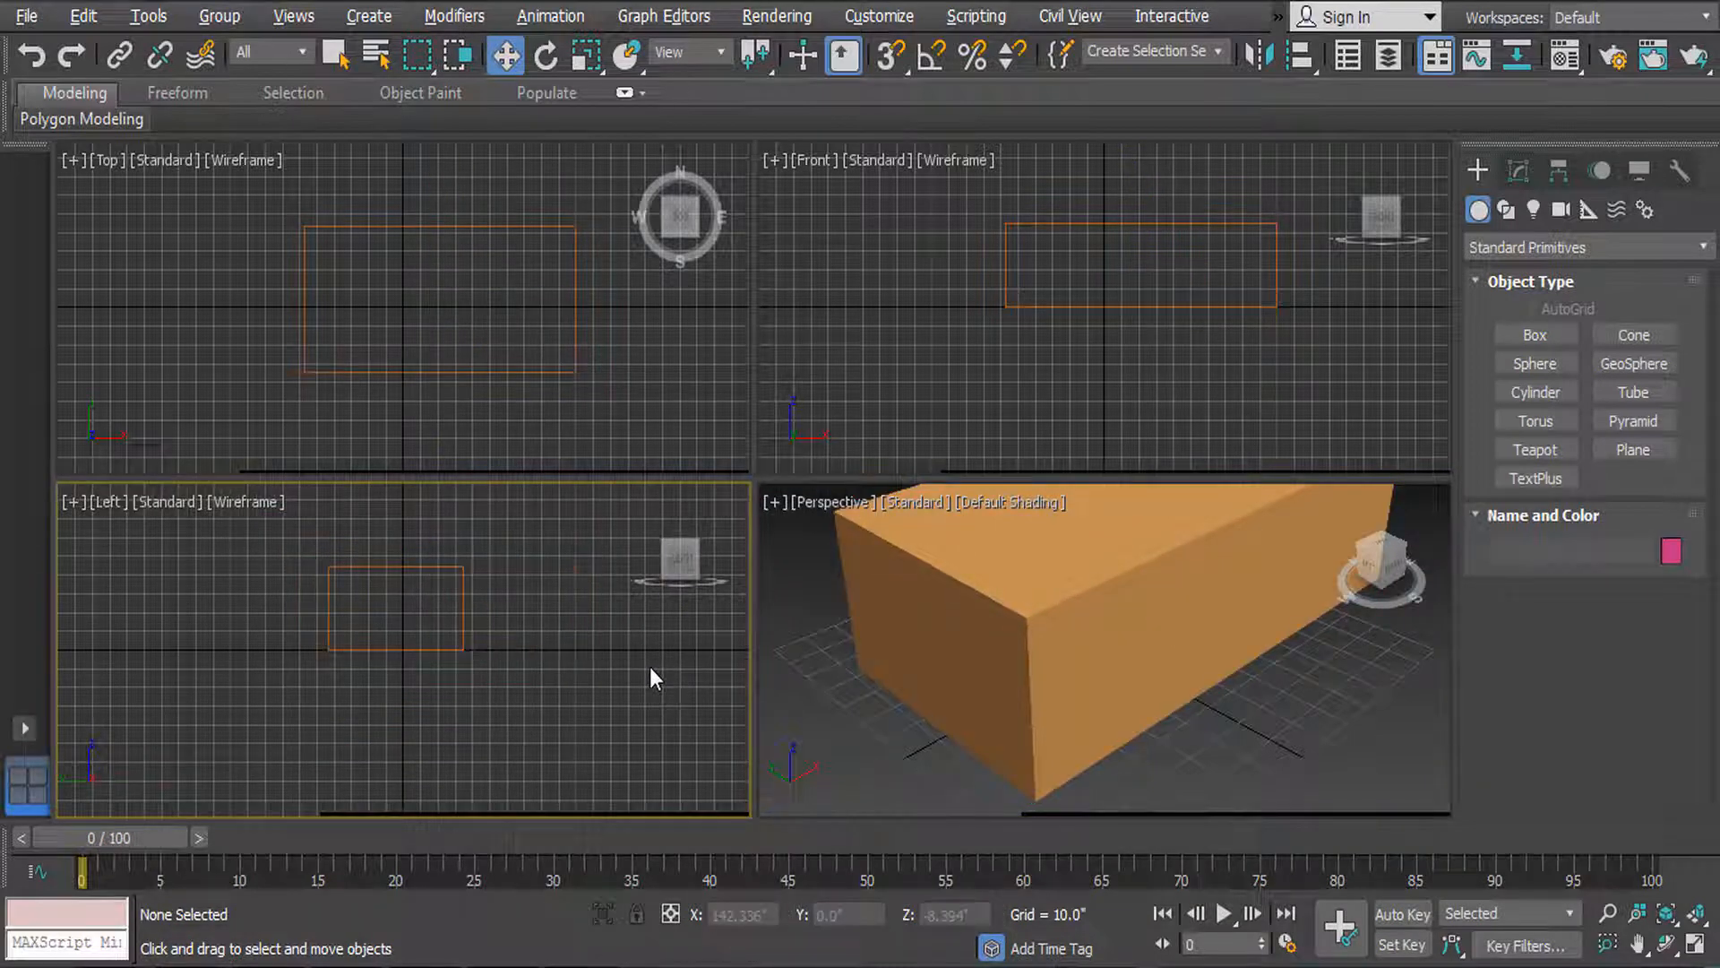
Step: Select and deselect the box in the Perspective viewport, and toggle that viewport between full size and the four-view layout
{"action": "left_click", "coordinate": [1102, 672]}
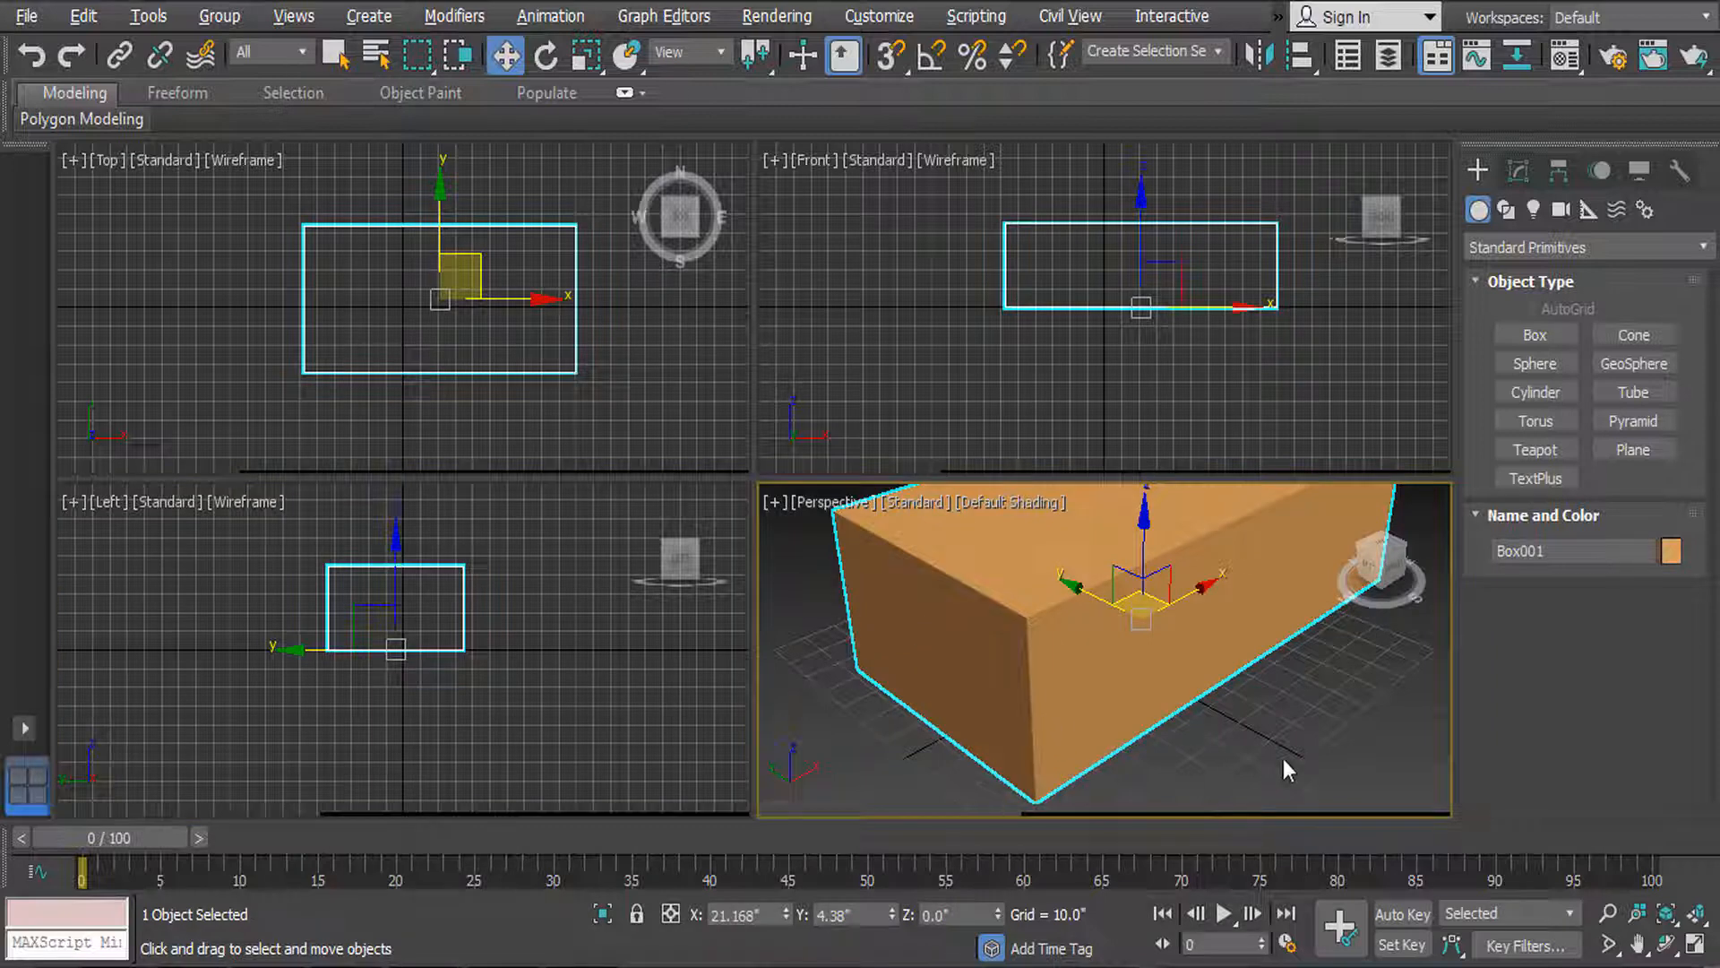
{"action": "left_click", "coordinate": [1301, 707]}
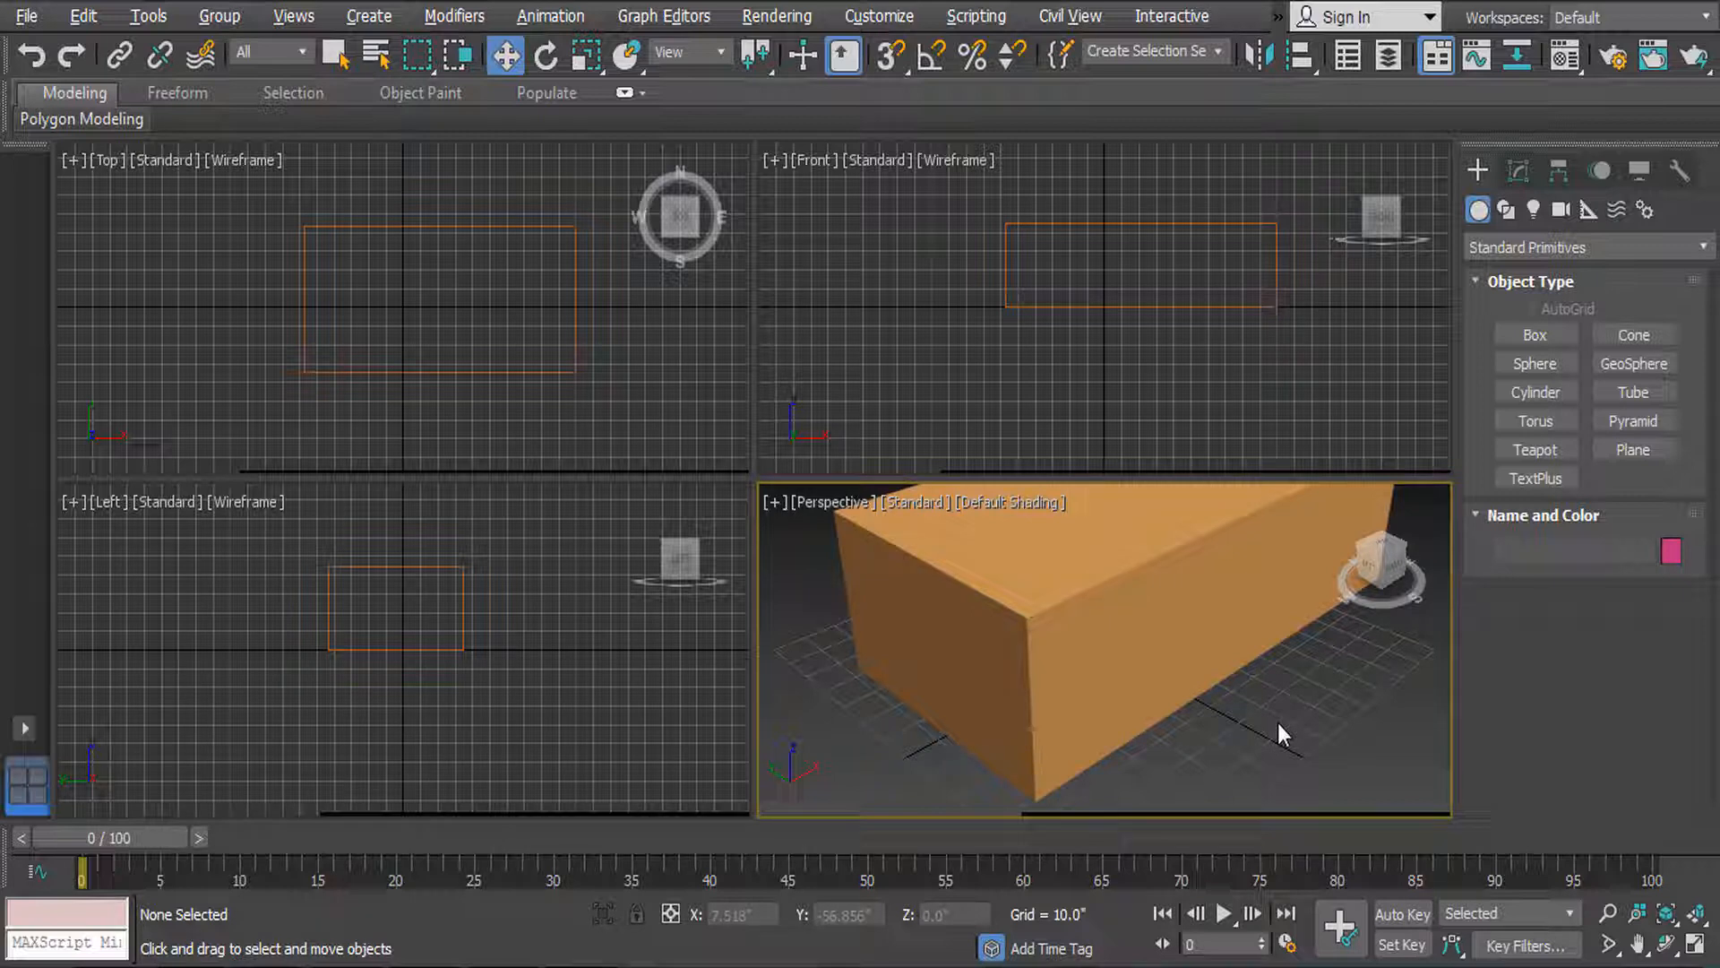
{"action": "key", "text": "alt+w"}
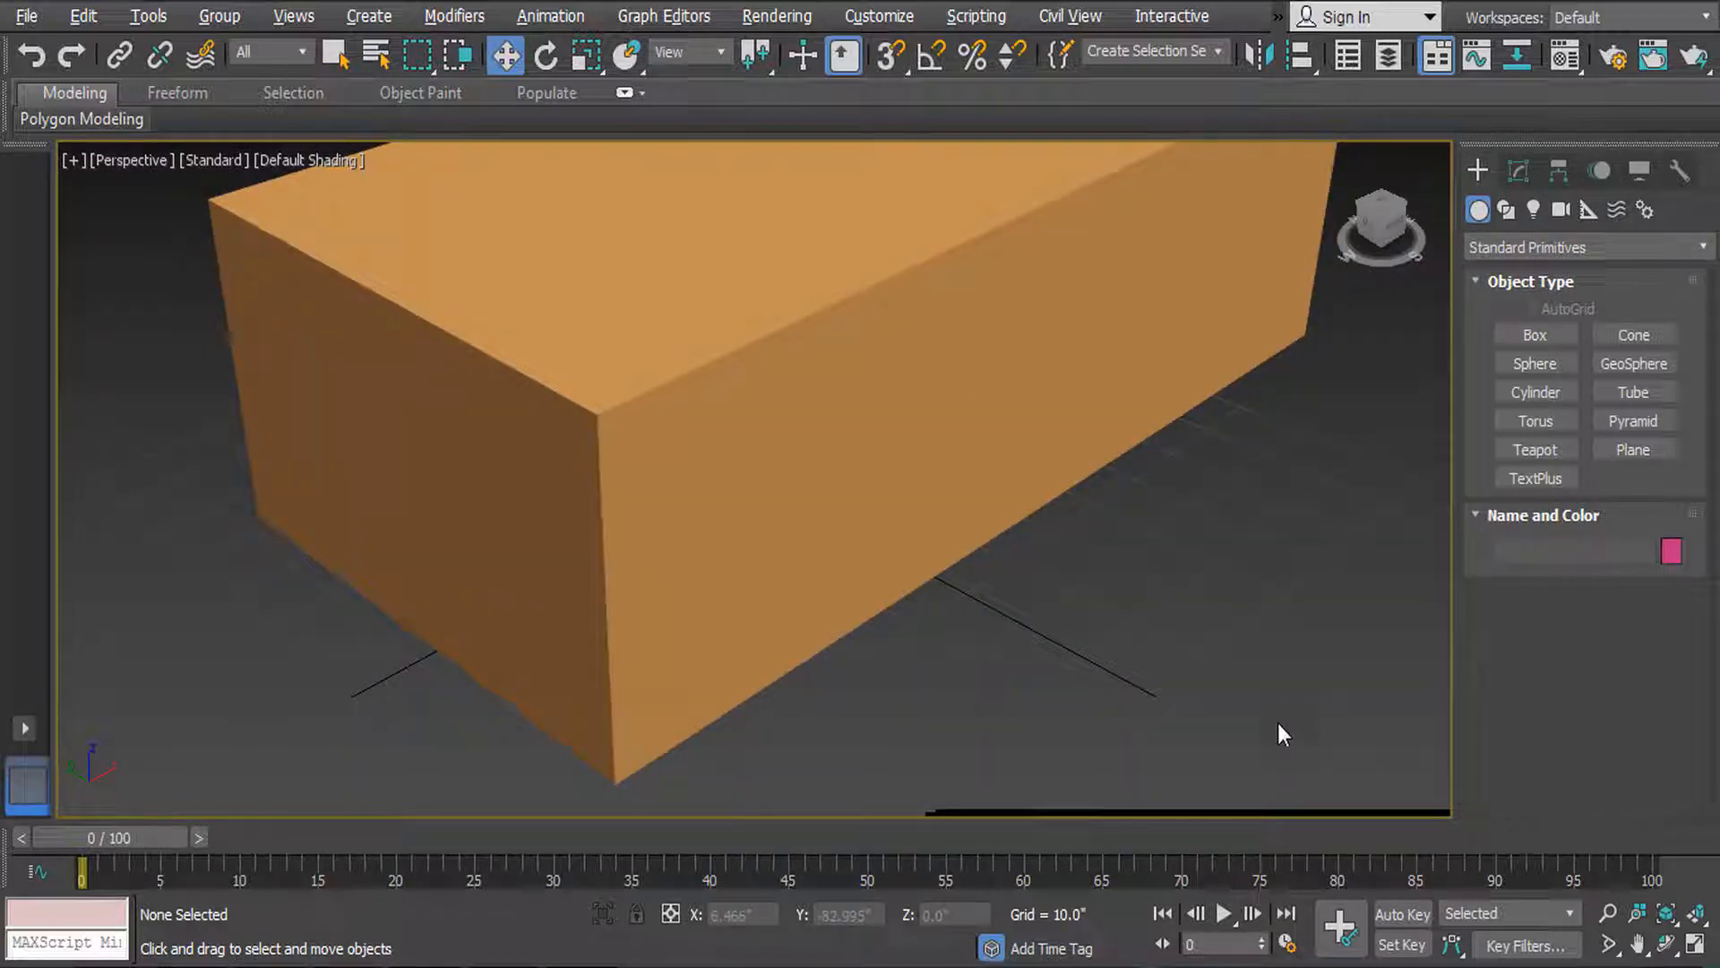
{"action": "key", "text": "alt+w"}
{"action": "key", "text": "alt+w"}
{"action": "key", "text": "alt+w"}
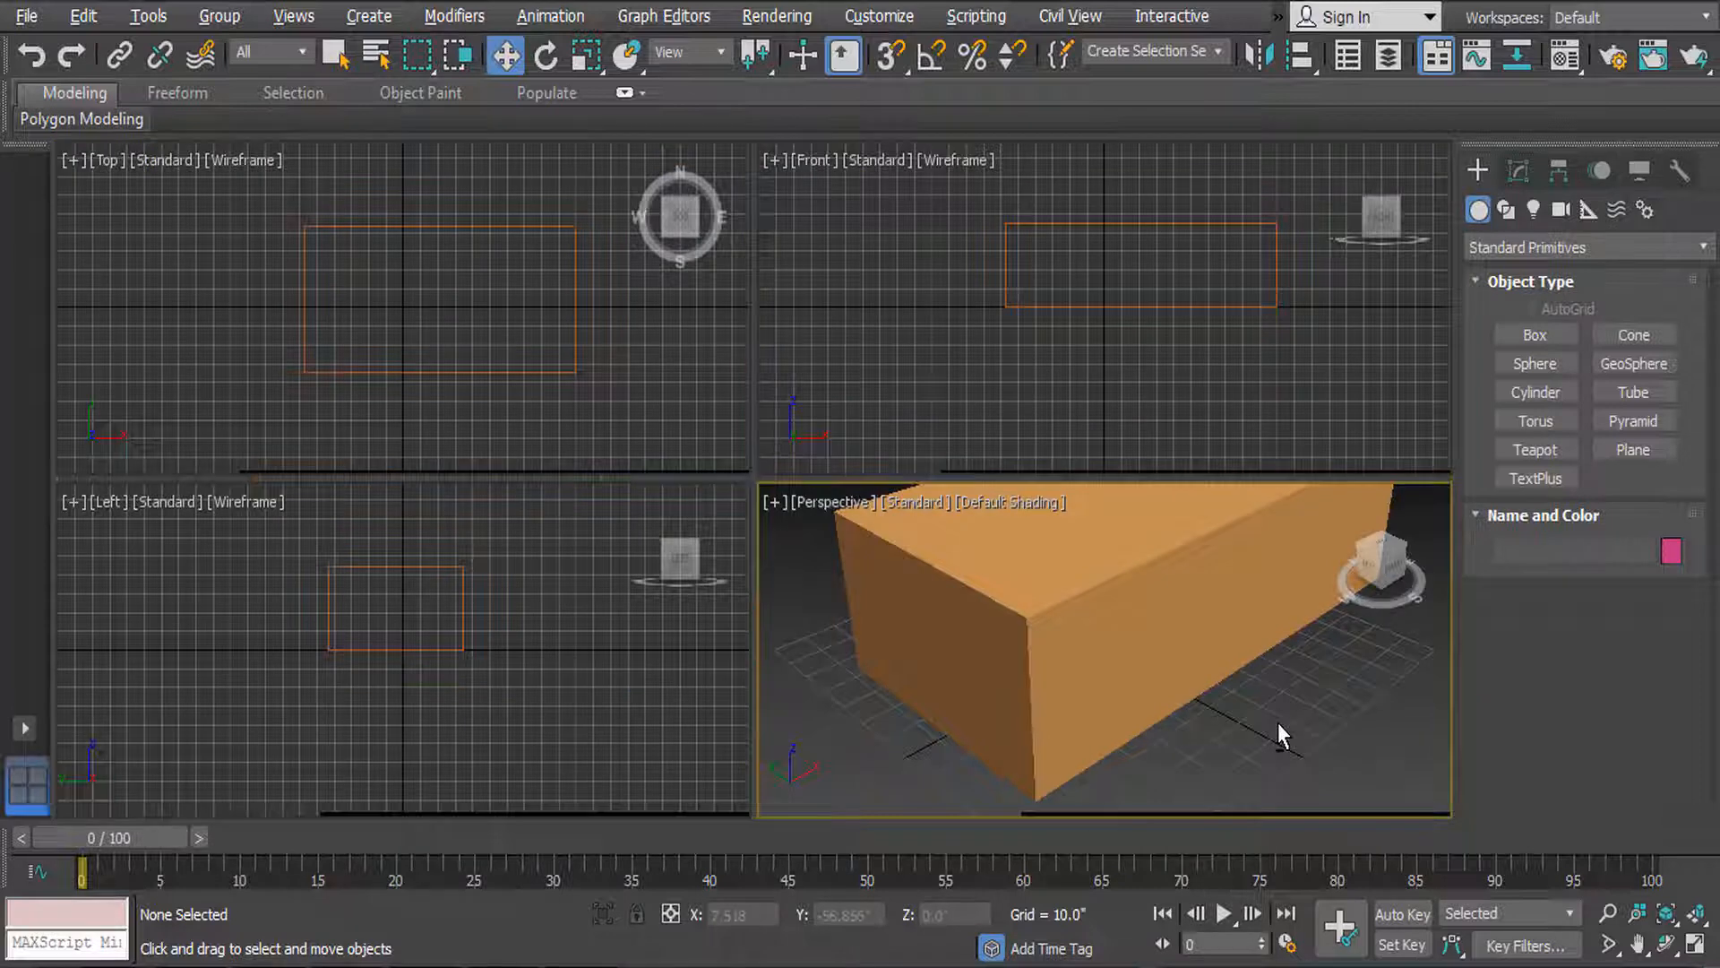
{"action": "key", "text": "alt+w"}
{"action": "key", "text": "alt+w"}
Step: Select the box, zoom in and out on it in the maximized Perspective viewport, and return to the four-view layout with it deselected
{"action": "left_click", "coordinate": [1036, 695]}
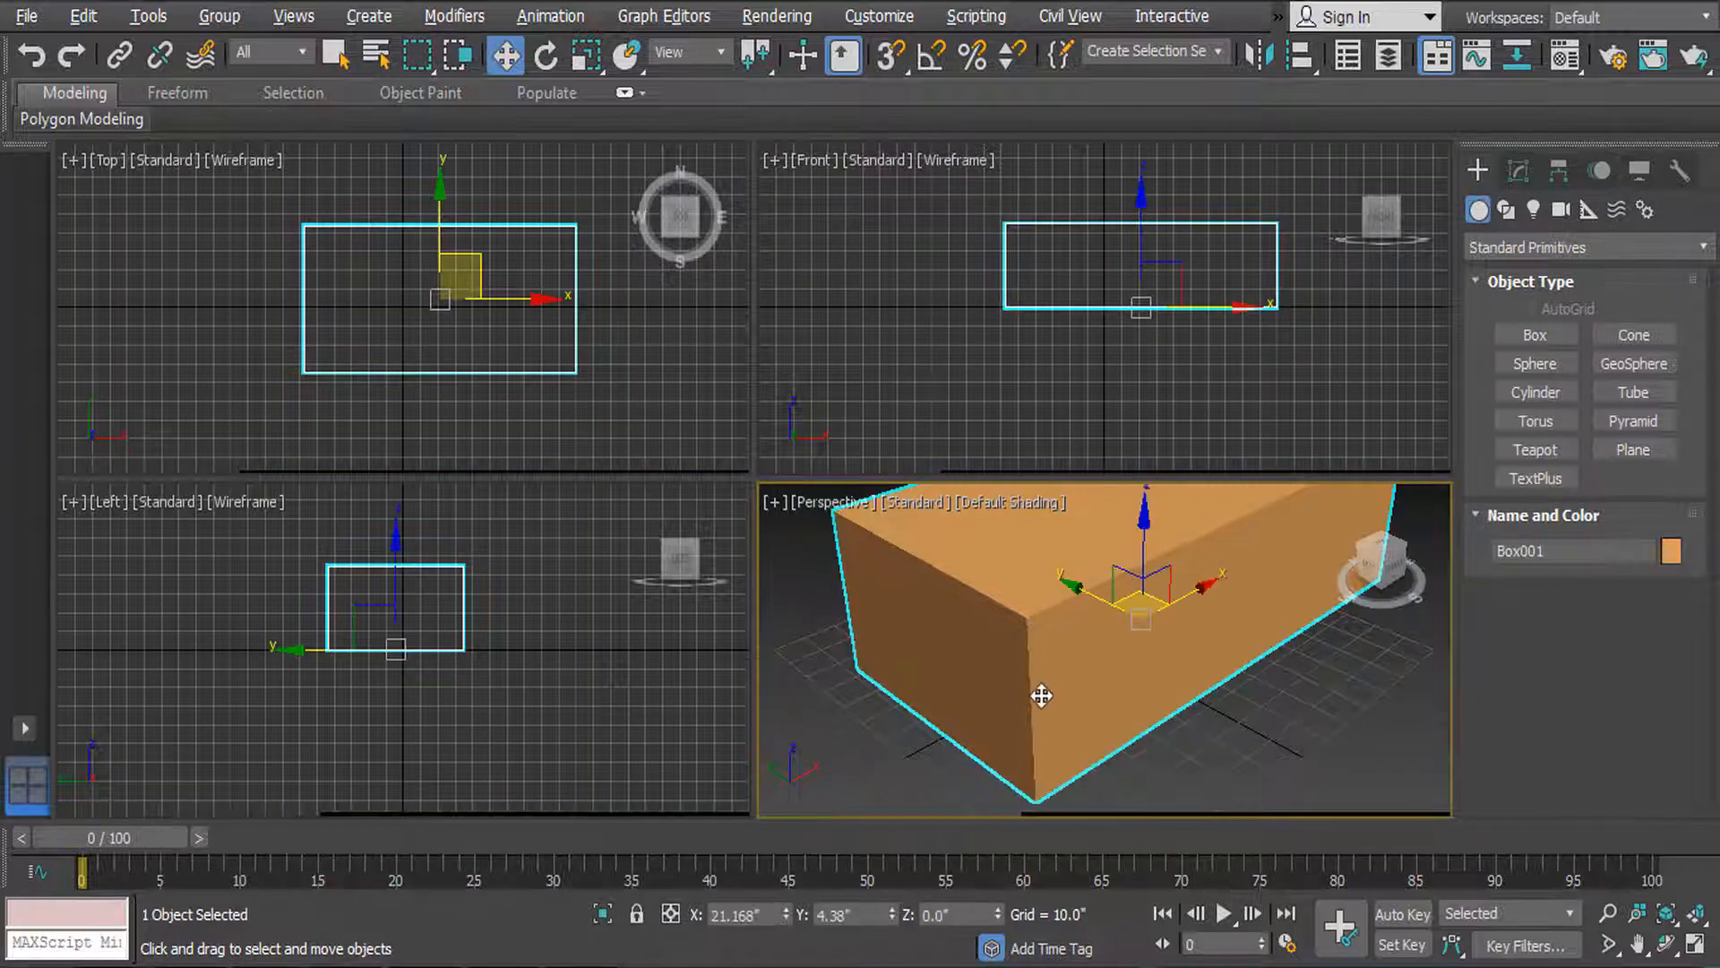
{"action": "key", "text": "alt+w"}
{"action": "scroll", "coordinate": [1059, 654], "scroll_direction": "down", "scroll_amount": 5}
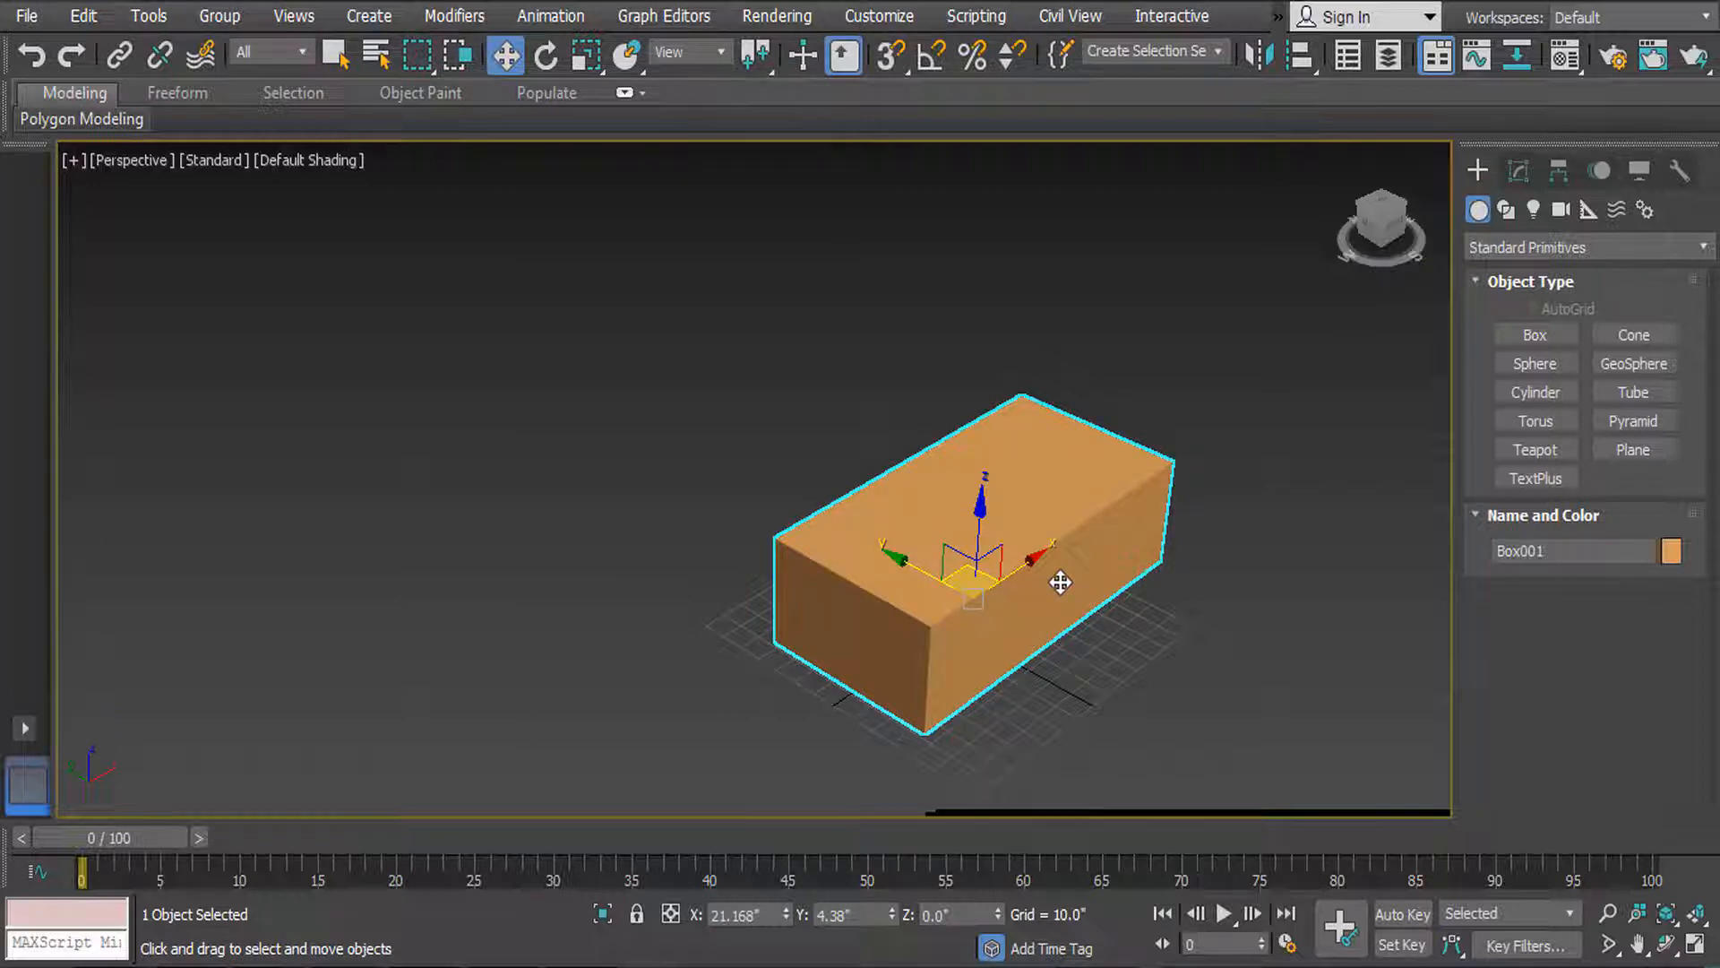
{"action": "scroll", "coordinate": [1060, 582], "scroll_direction": "down", "scroll_amount": 4}
{"action": "scroll", "coordinate": [1061, 582], "scroll_direction": "up", "scroll_amount": 8}
{"action": "scroll", "coordinate": [1061, 582], "scroll_direction": "down", "scroll_amount": 8}
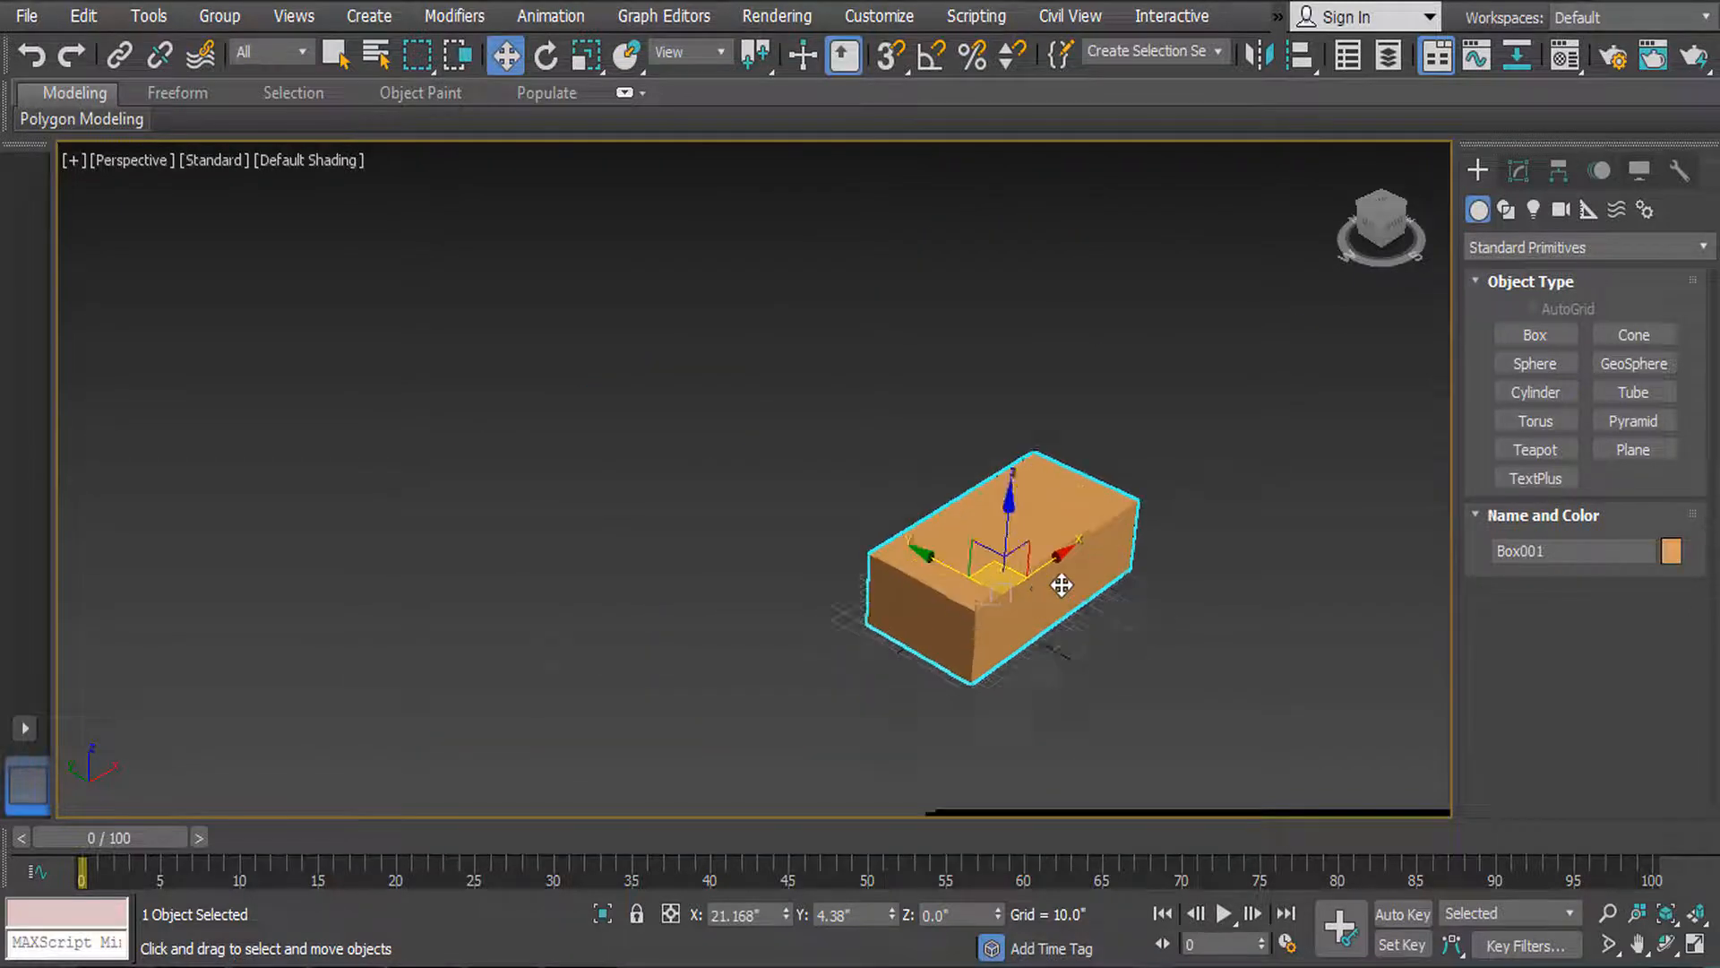
{"action": "scroll", "coordinate": [1061, 584], "scroll_direction": "up", "scroll_amount": 8}
{"action": "scroll", "coordinate": [1063, 584], "scroll_direction": "down", "scroll_amount": 5}
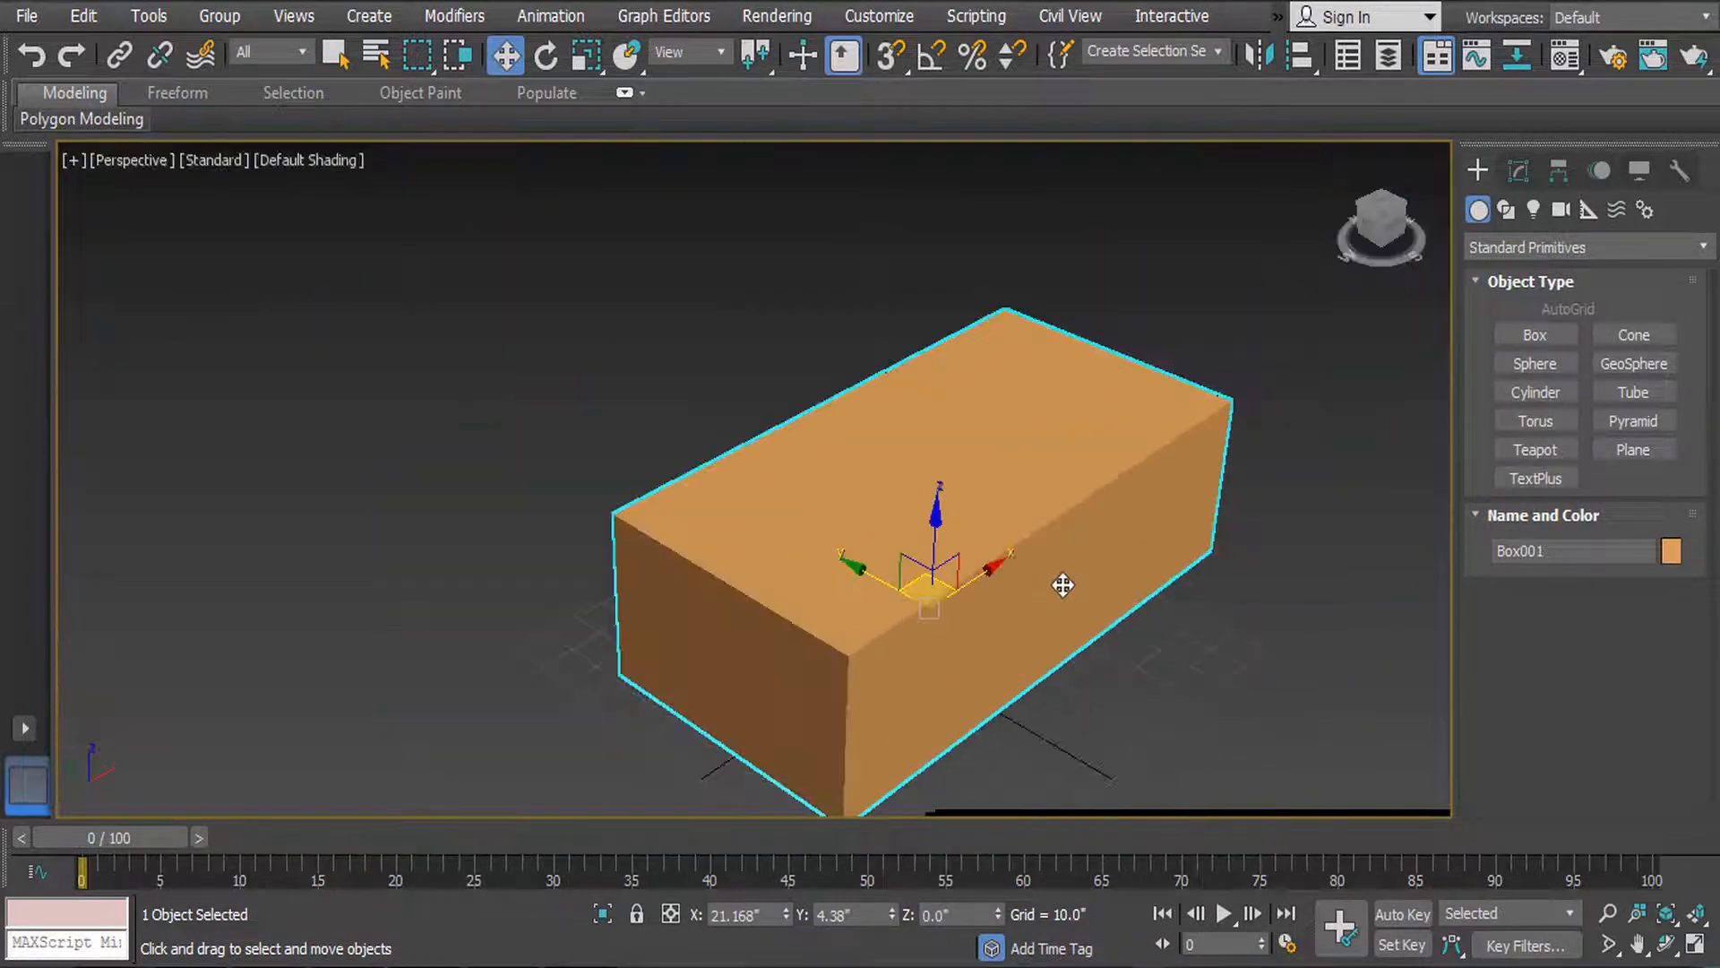
{"action": "scroll", "coordinate": [1063, 584], "scroll_direction": "down", "scroll_amount": 8}
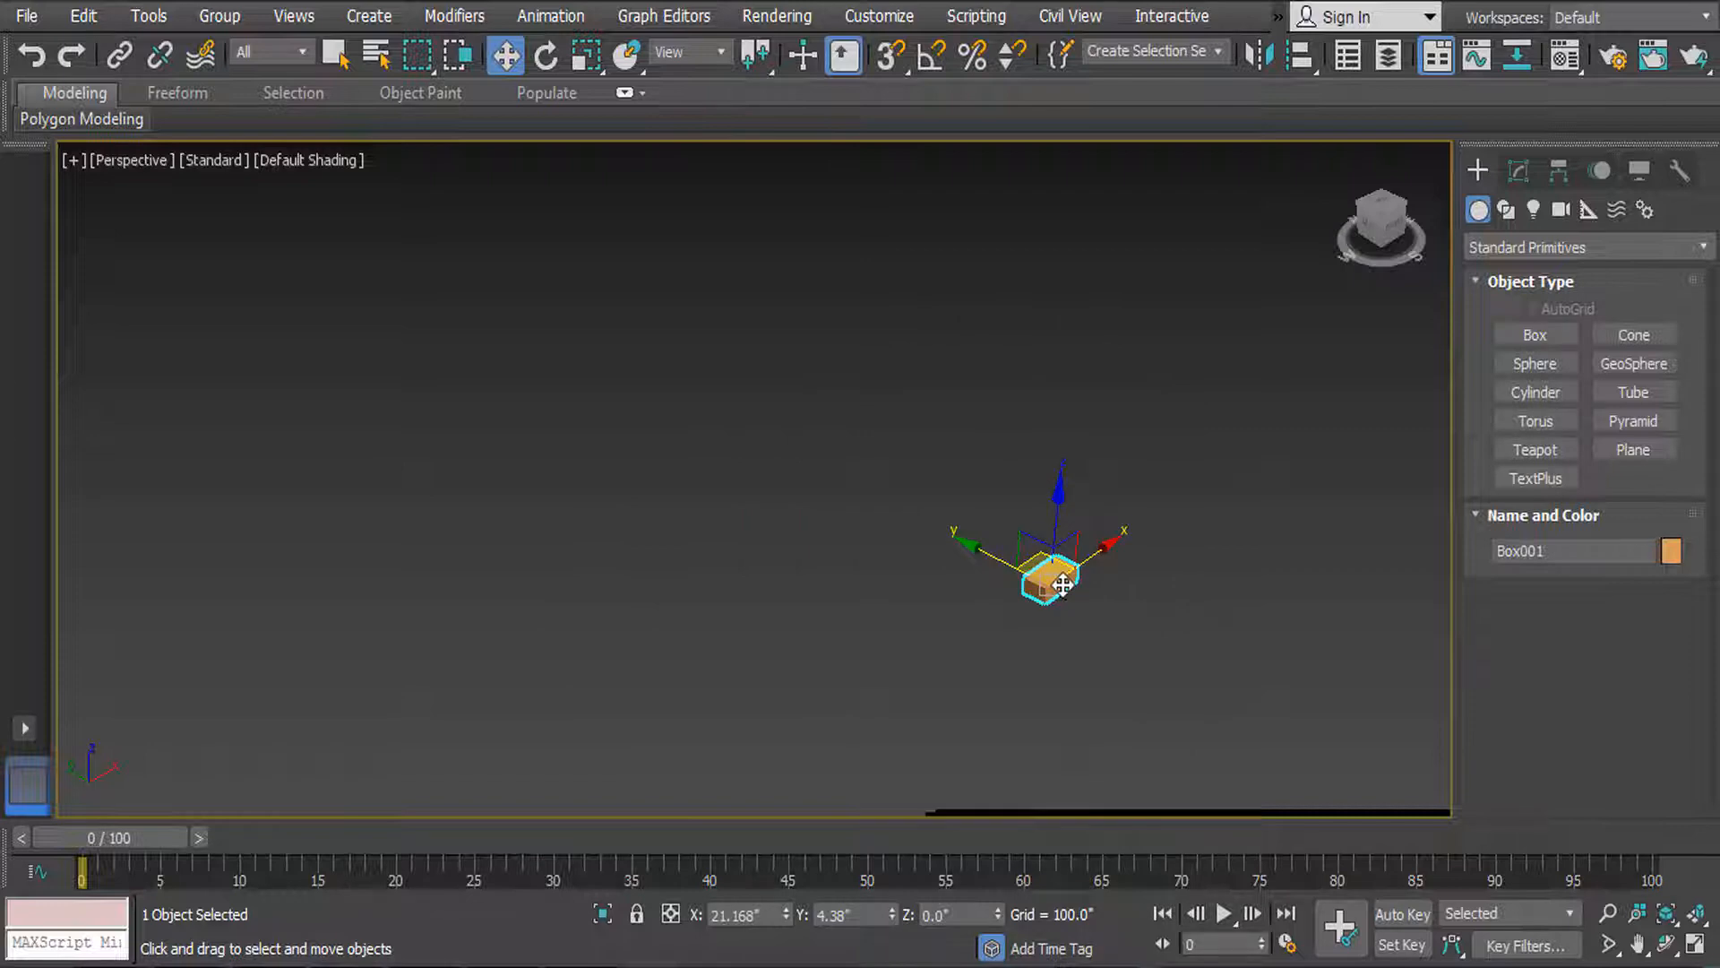
{"action": "scroll", "coordinate": [1062, 584], "scroll_direction": "up", "scroll_amount": 8}
{"action": "scroll", "coordinate": [1064, 586], "scroll_direction": "down", "scroll_amount": 4}
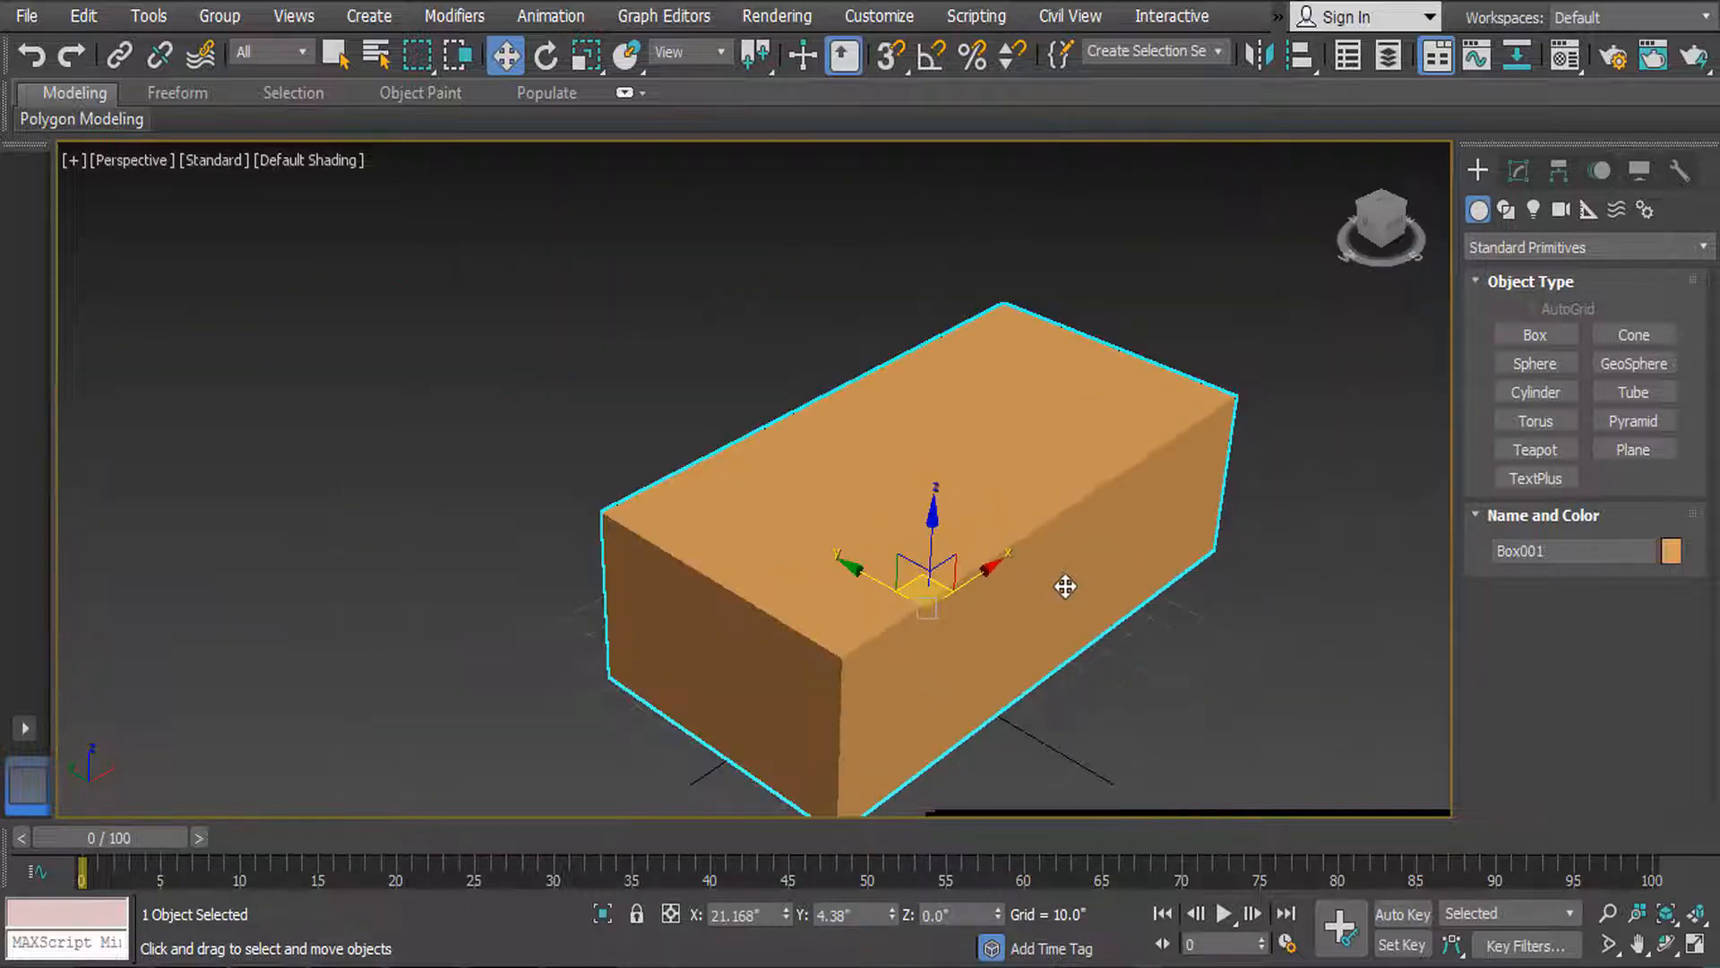
{"action": "scroll", "coordinate": [1064, 586], "scroll_direction": "down", "scroll_amount": 6}
{"action": "scroll", "coordinate": [1062, 592], "scroll_direction": "up", "scroll_amount": 7}
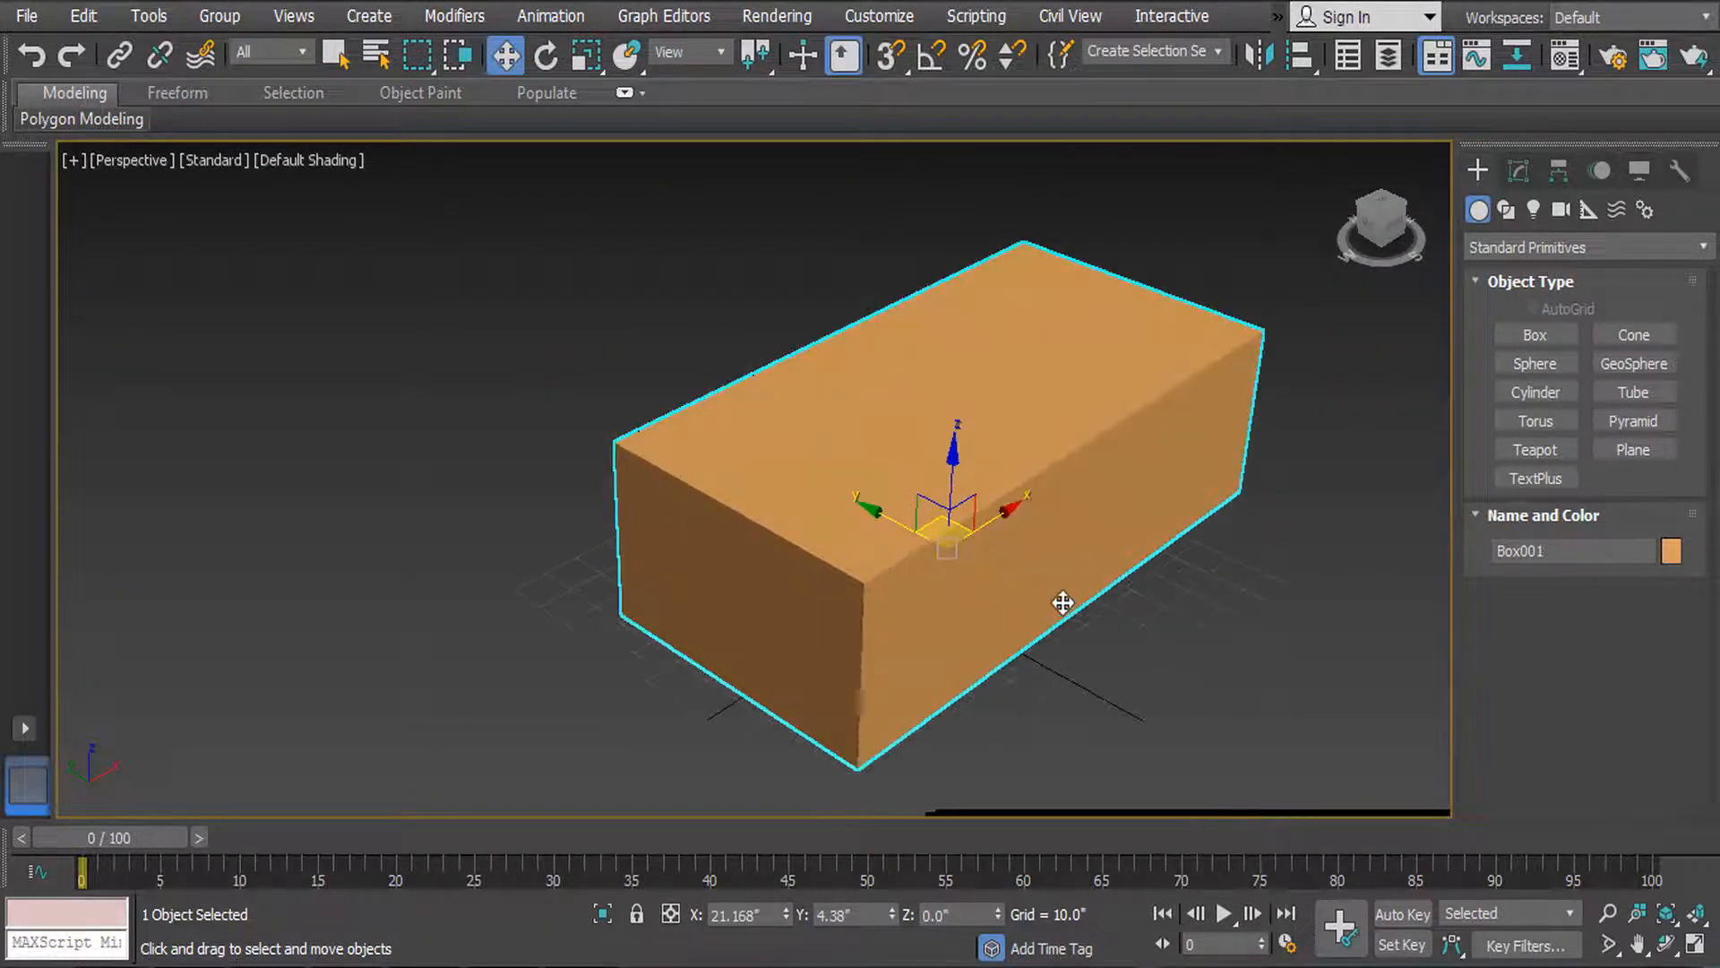
{"action": "scroll", "coordinate": [1062, 602], "scroll_direction": "up", "scroll_amount": 3}
{"action": "scroll", "coordinate": [1062, 602], "scroll_direction": "down", "scroll_amount": 6}
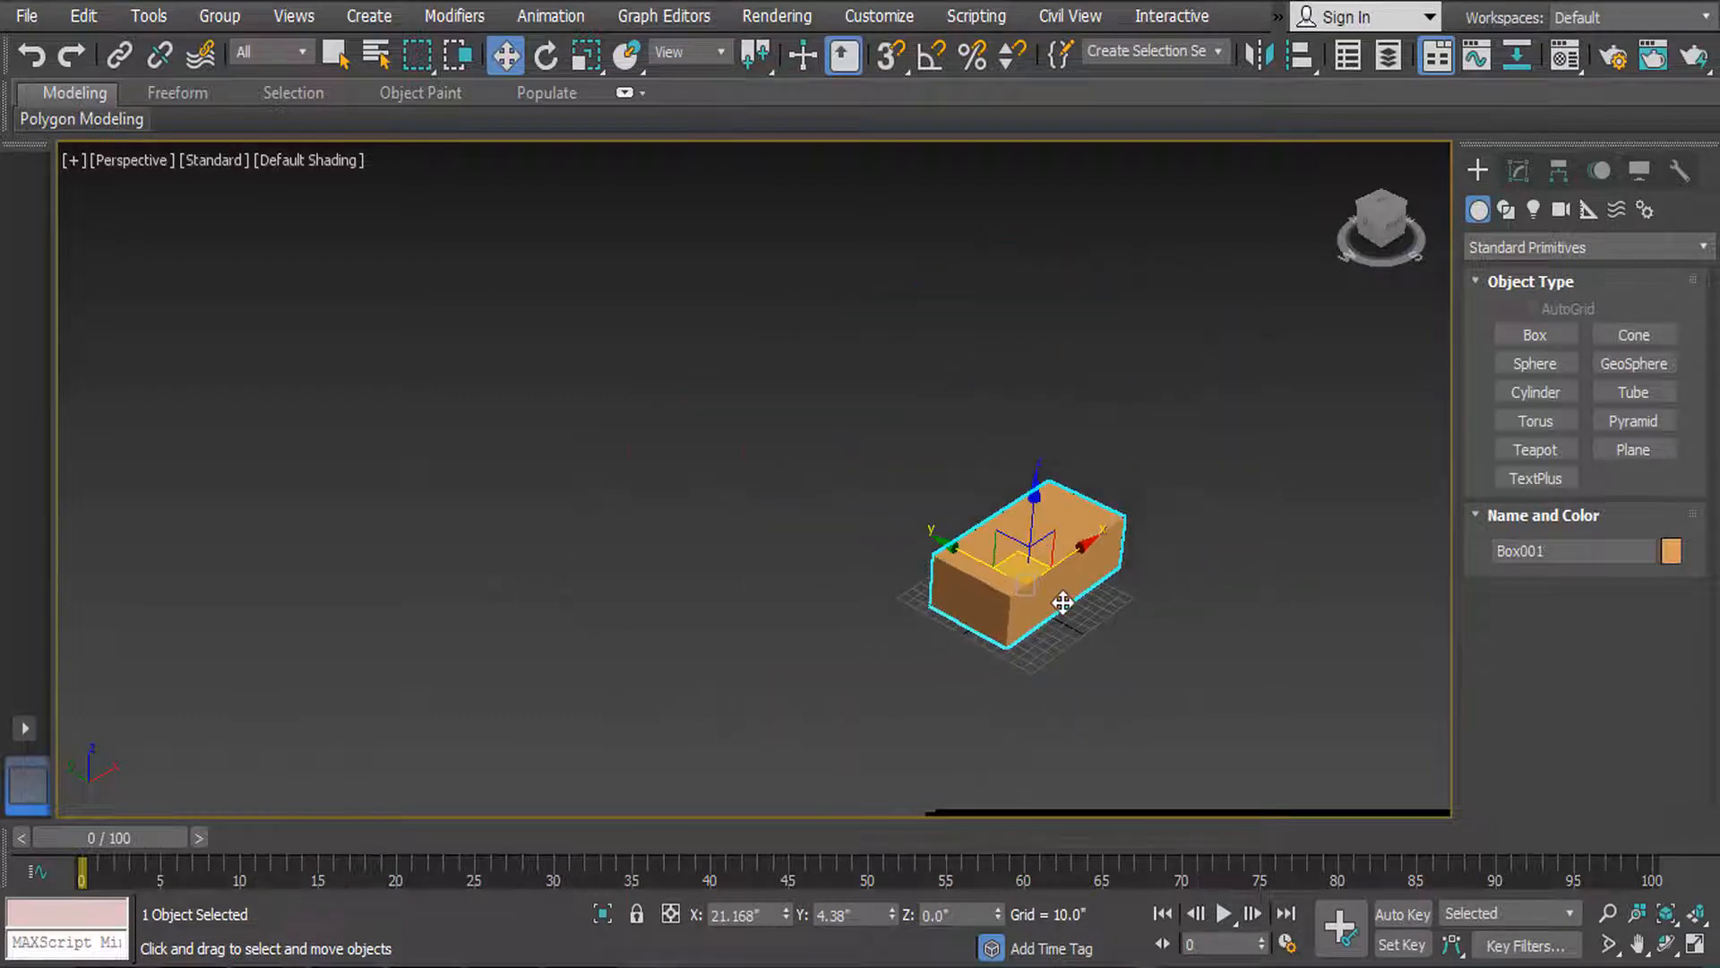
{"action": "scroll", "coordinate": [1062, 602], "scroll_direction": "up", "scroll_amount": 6}
{"action": "scroll", "coordinate": [1064, 602], "scroll_direction": "up", "scroll_amount": 5}
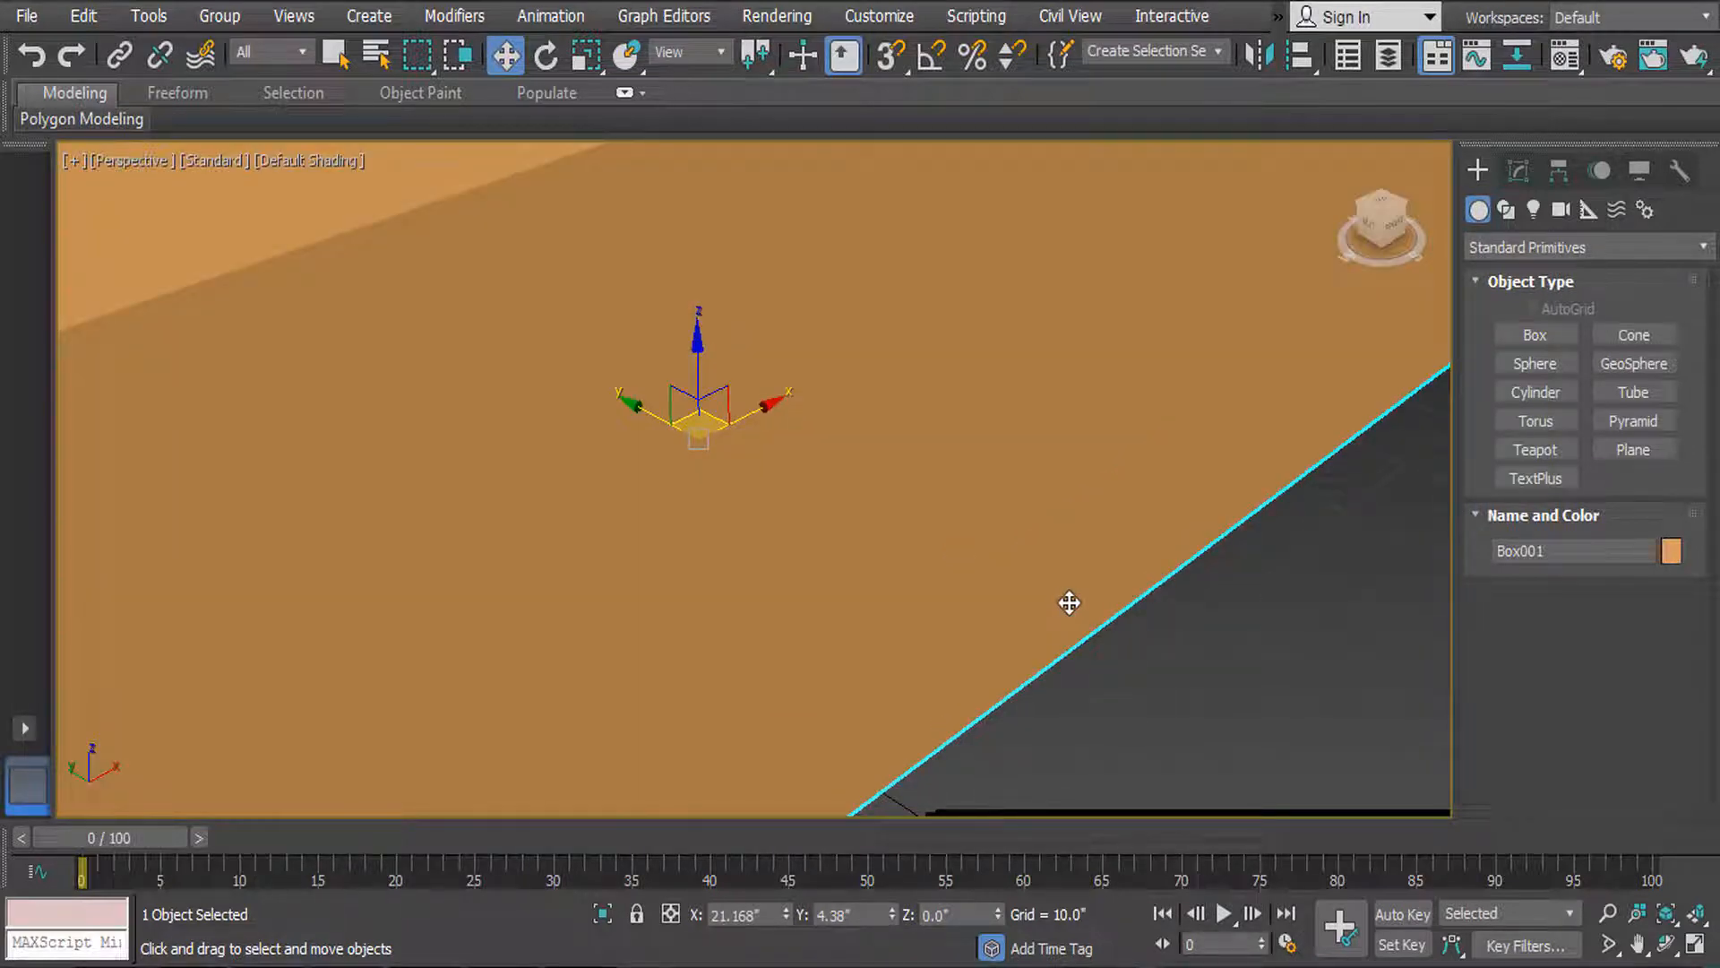
{"action": "scroll", "coordinate": [1069, 602], "scroll_direction": "down", "scroll_amount": 12}
{"action": "scroll", "coordinate": [1074, 603], "scroll_direction": "up", "scroll_amount": 3}
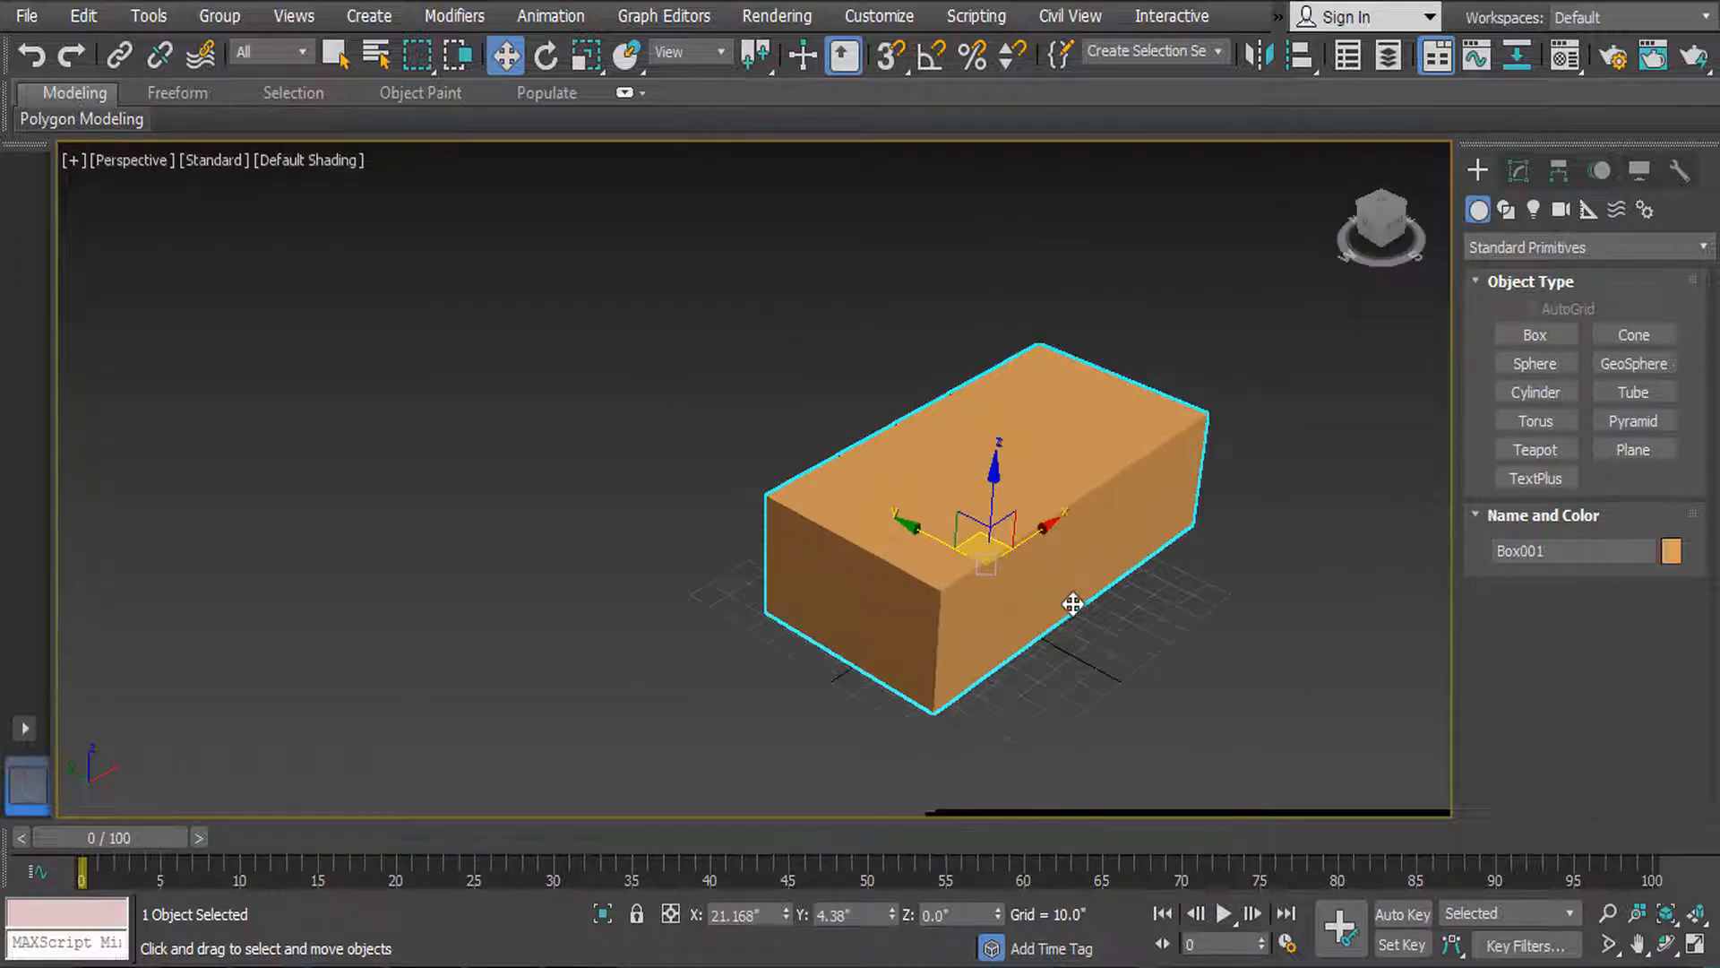
{"action": "scroll", "coordinate": [1075, 607], "scroll_direction": "down", "scroll_amount": 3}
{"action": "scroll", "coordinate": [1094, 595], "scroll_direction": "up", "scroll_amount": 8}
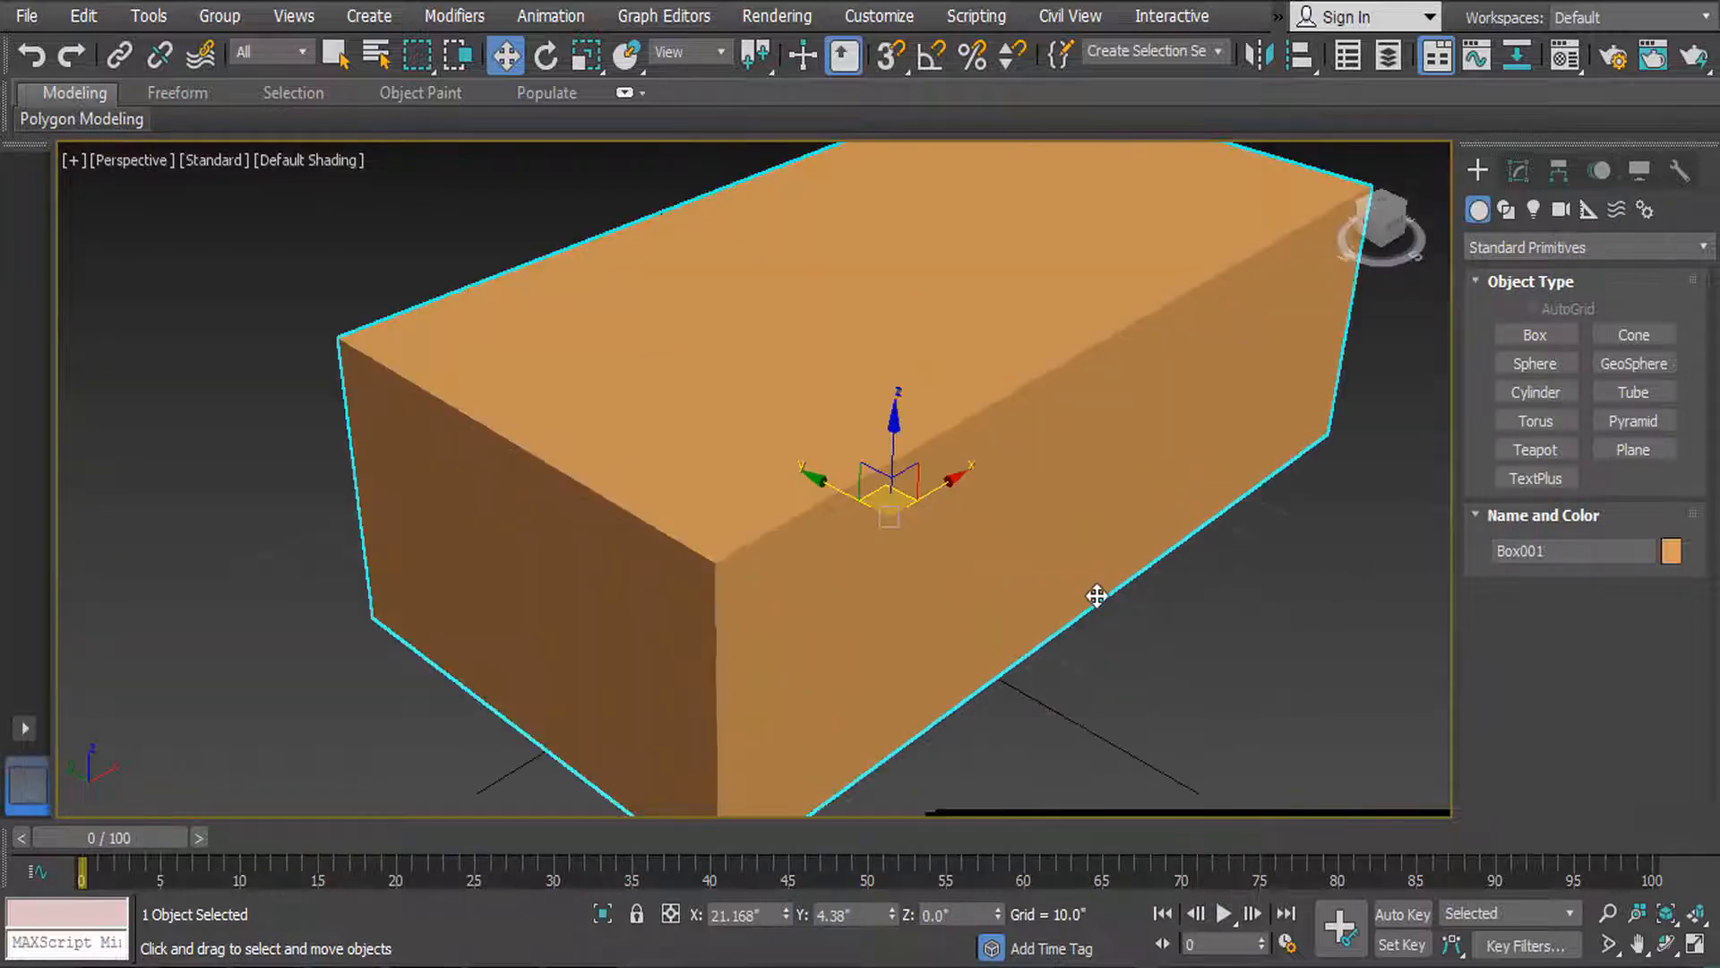
{"action": "scroll", "coordinate": [1115, 571], "scroll_direction": "down", "scroll_amount": 8}
{"action": "scroll", "coordinate": [1114, 568], "scroll_direction": "up", "scroll_amount": 6}
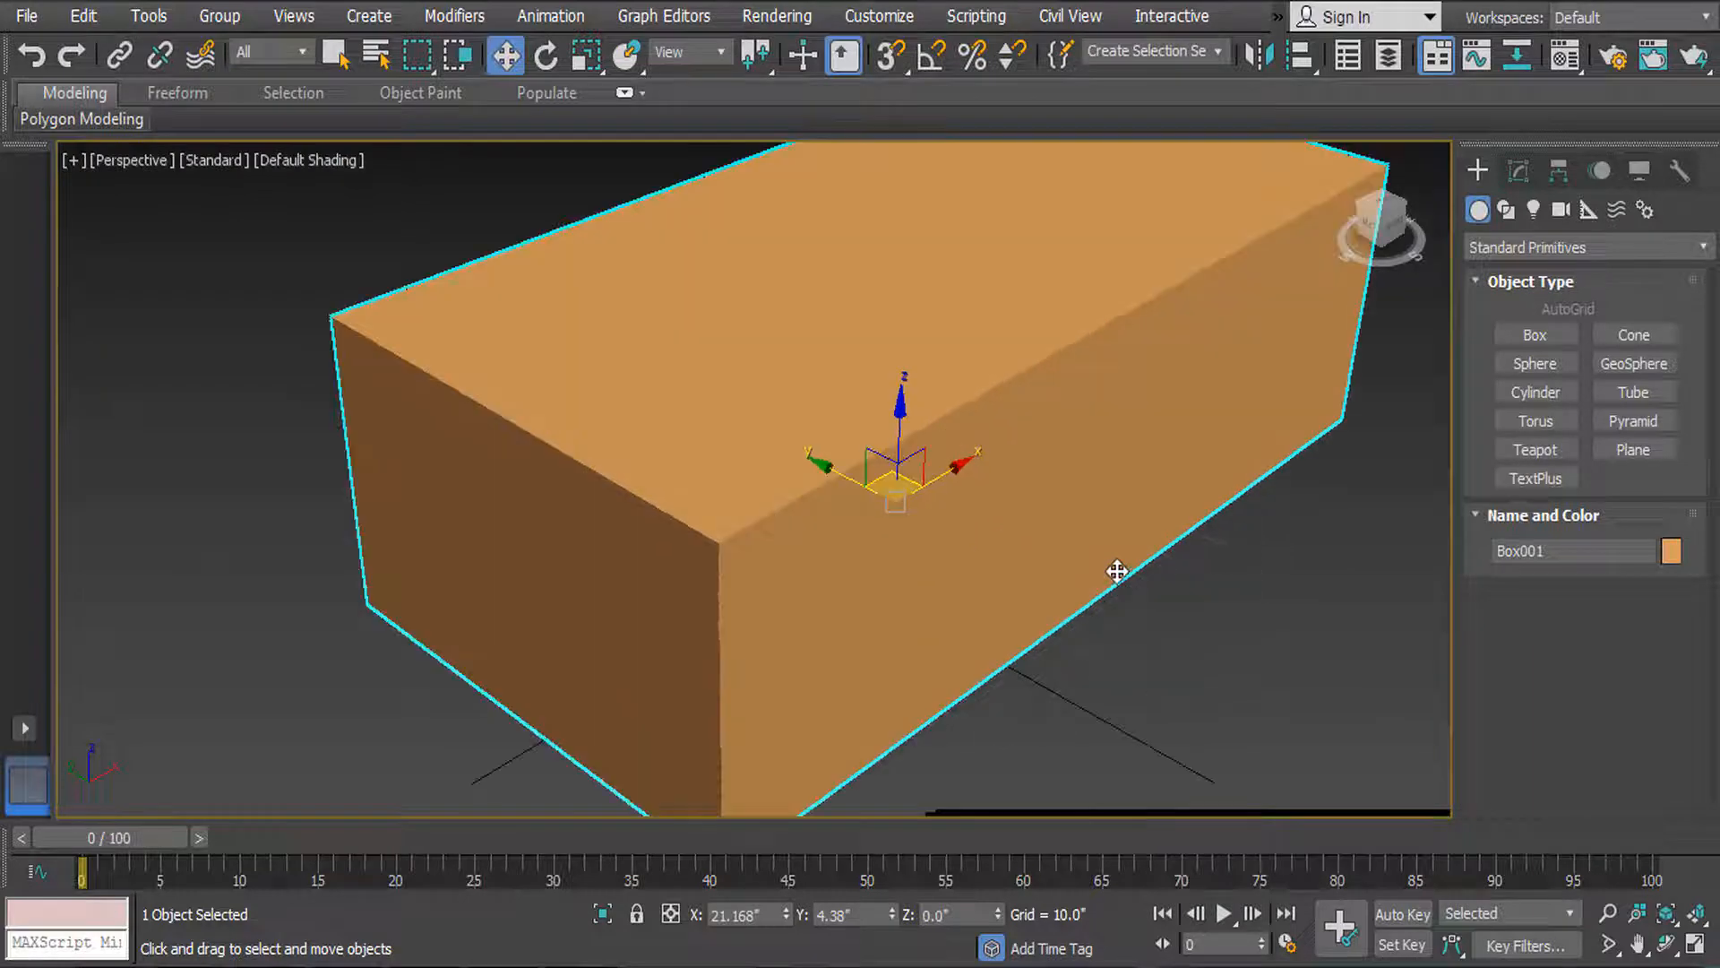
{"action": "scroll", "coordinate": [1111, 571], "scroll_direction": "down", "scroll_amount": 3}
{"action": "key", "text": "alt+w"}
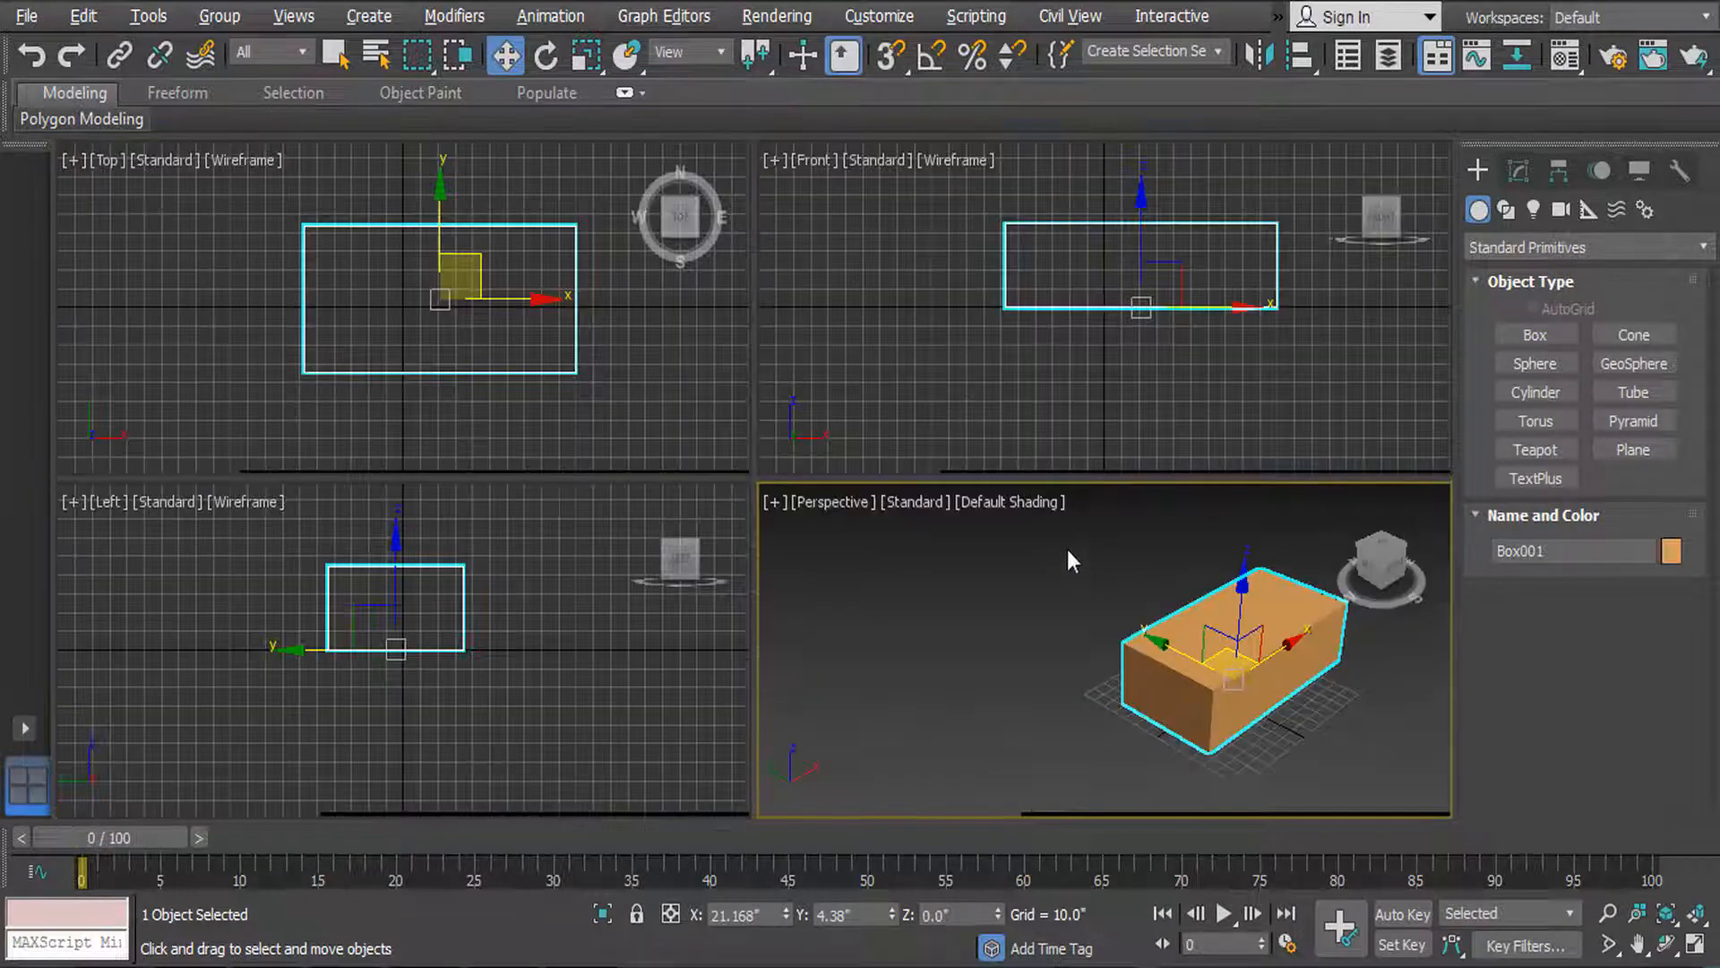
{"action": "left_click", "coordinate": [1120, 610]}
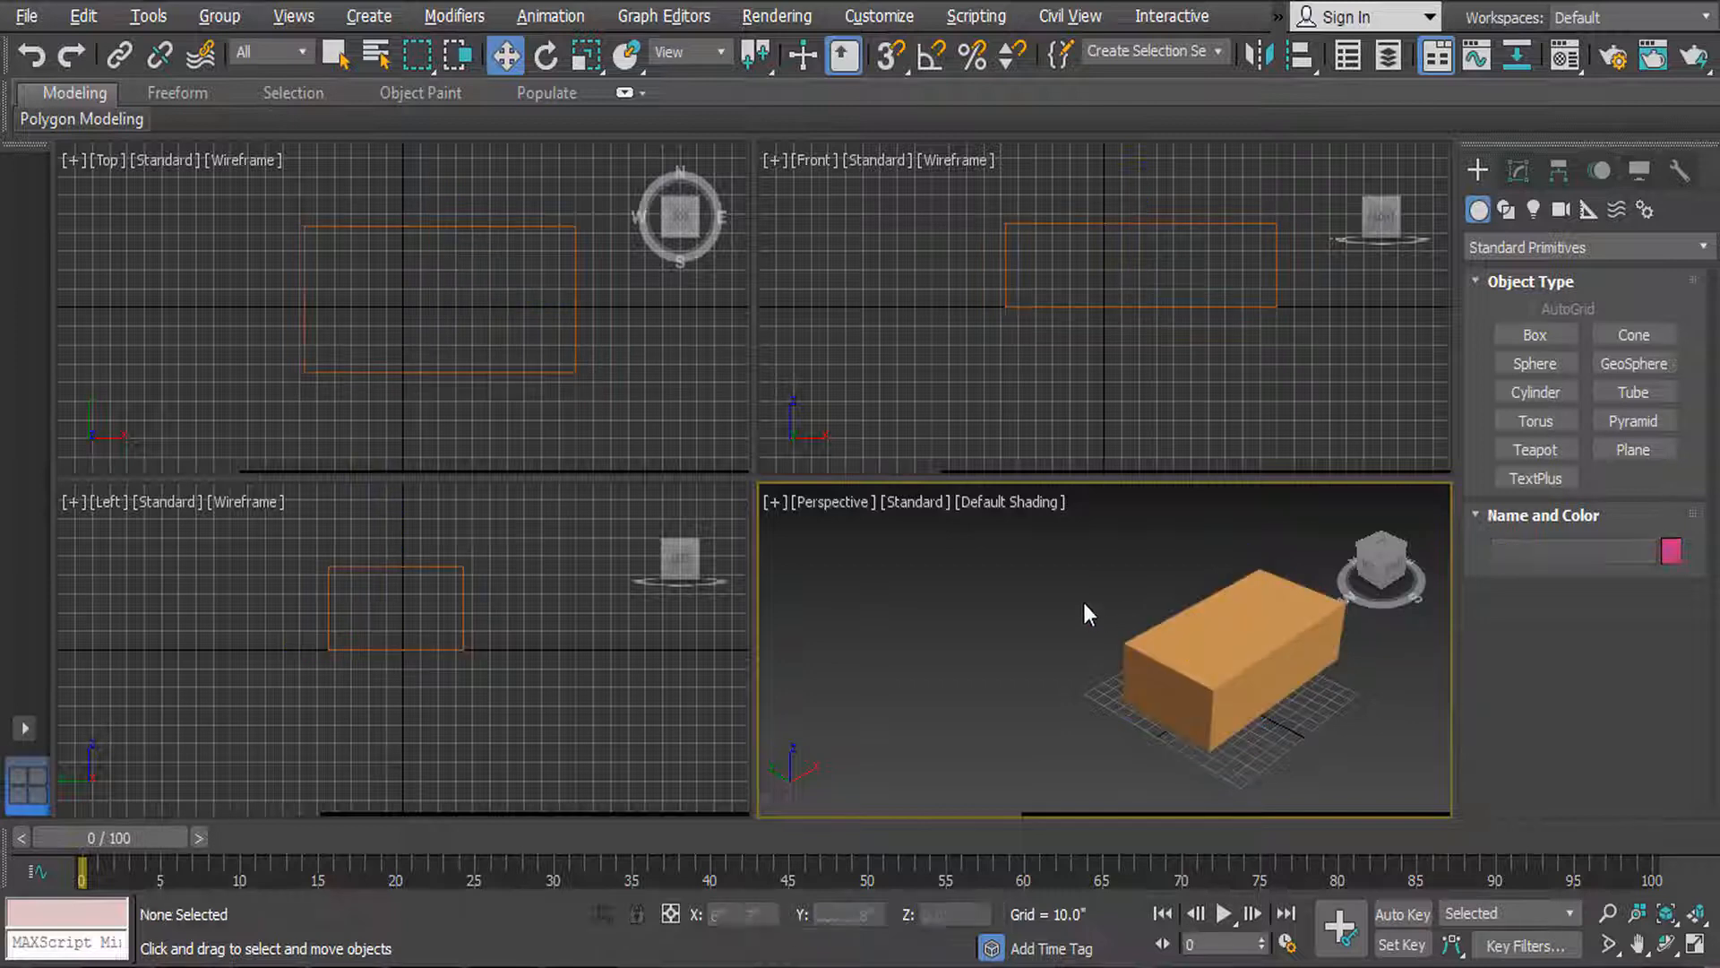
Step: Maximize the Front, Top and Left viewports in turn, restoring the four-view layout after each one
{"action": "left_click", "coordinate": [915, 362]}
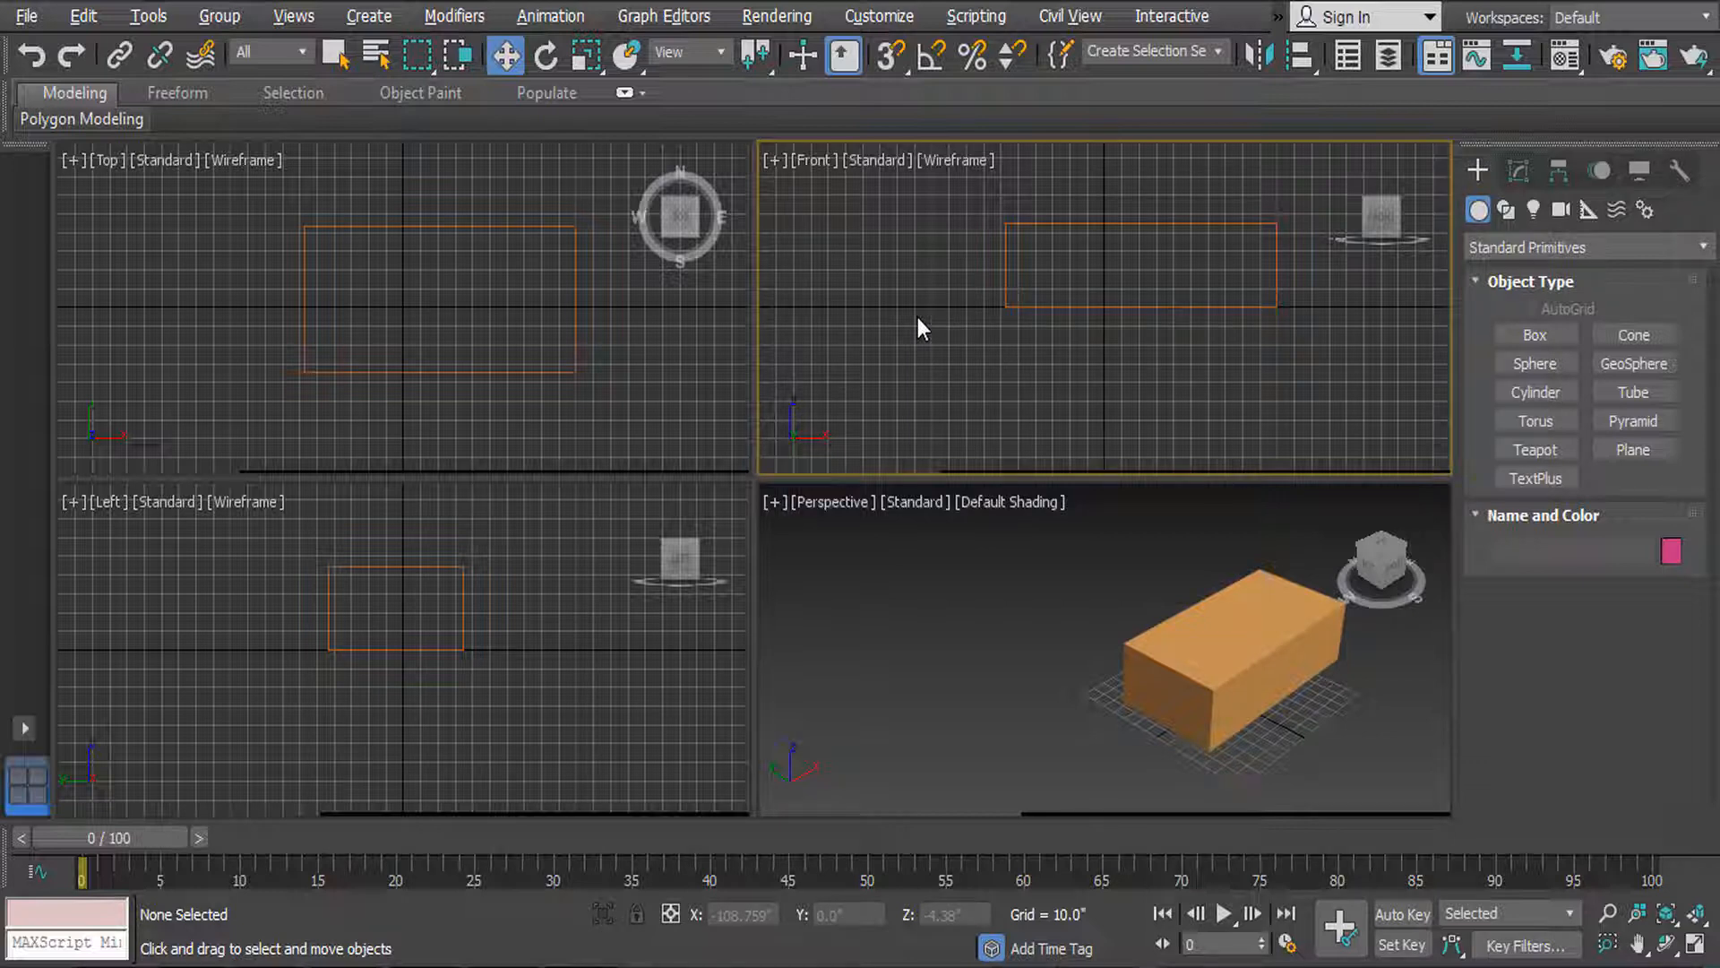
{"action": "key", "text": "alt+w"}
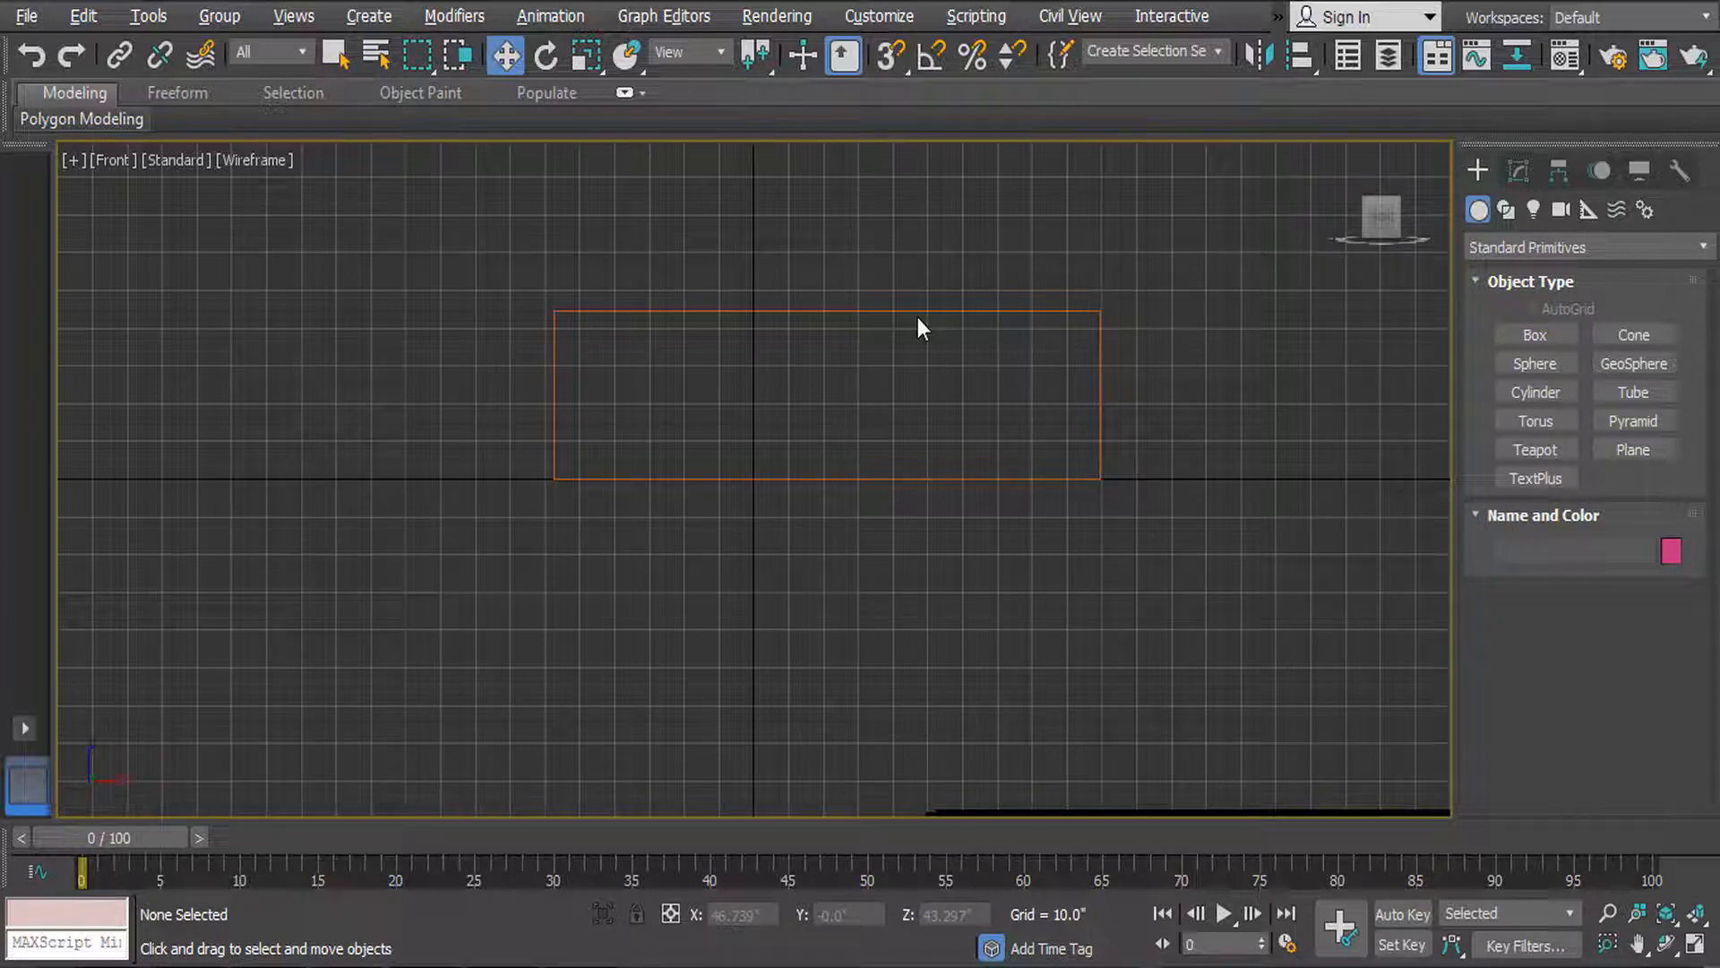
{"action": "key", "text": "alt+w"}
{"action": "left_click", "coordinate": [642, 431]}
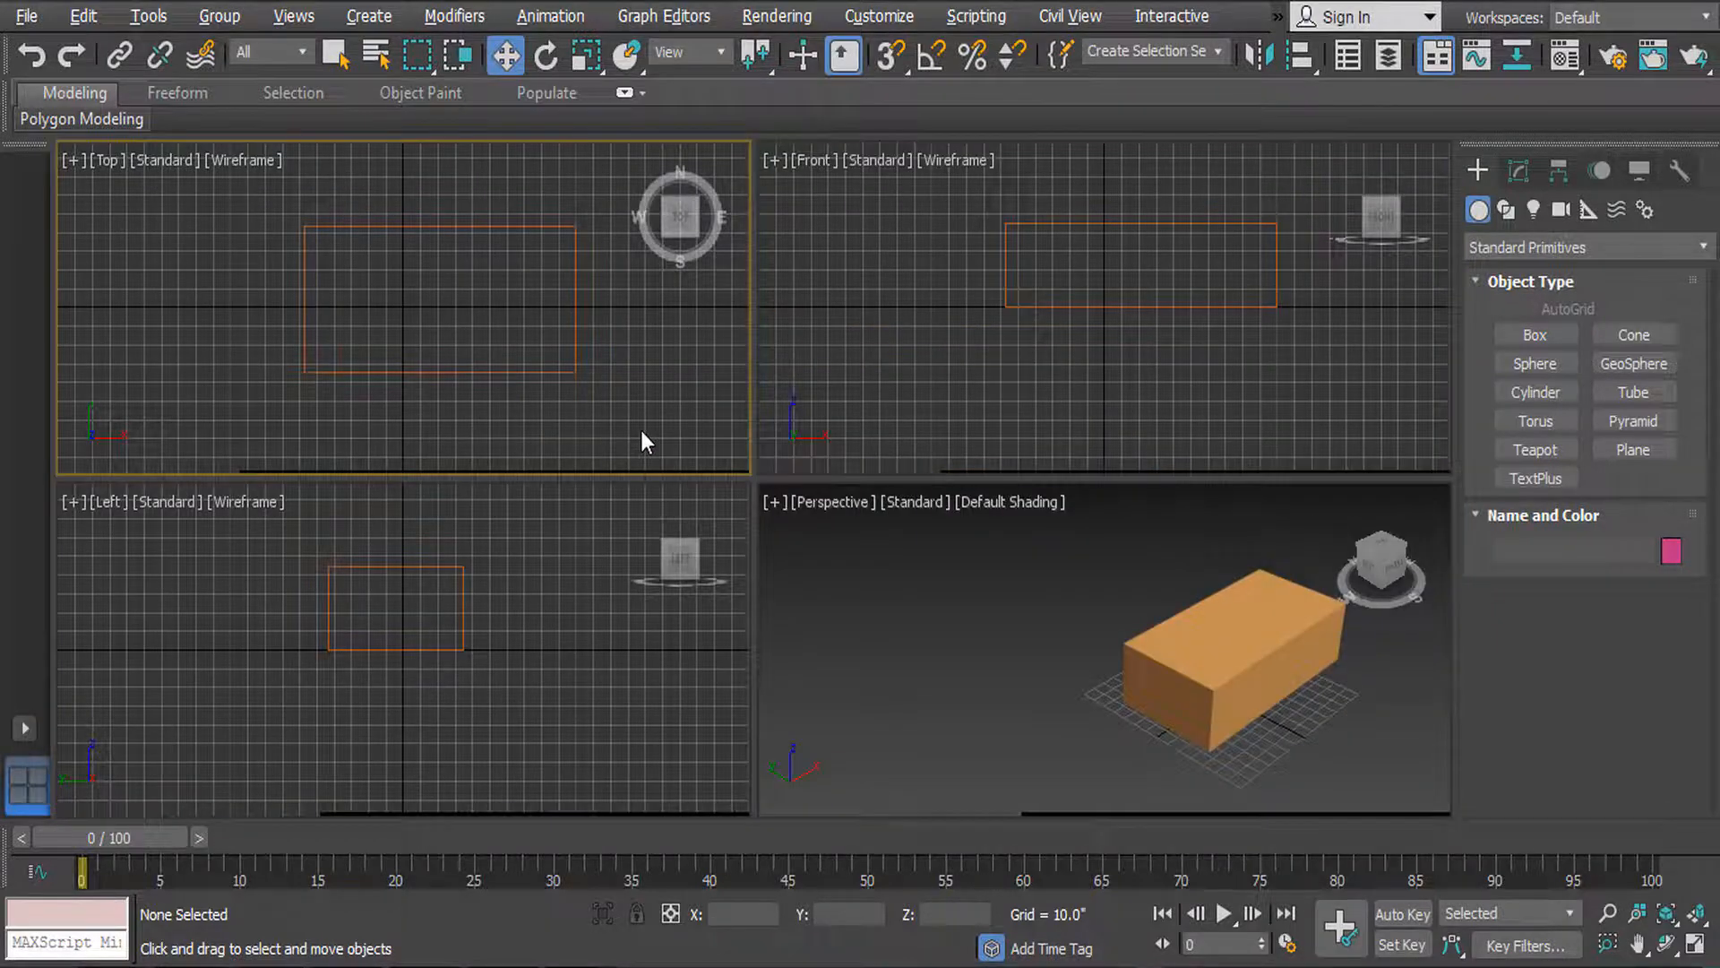
{"action": "key", "text": "alt+w"}
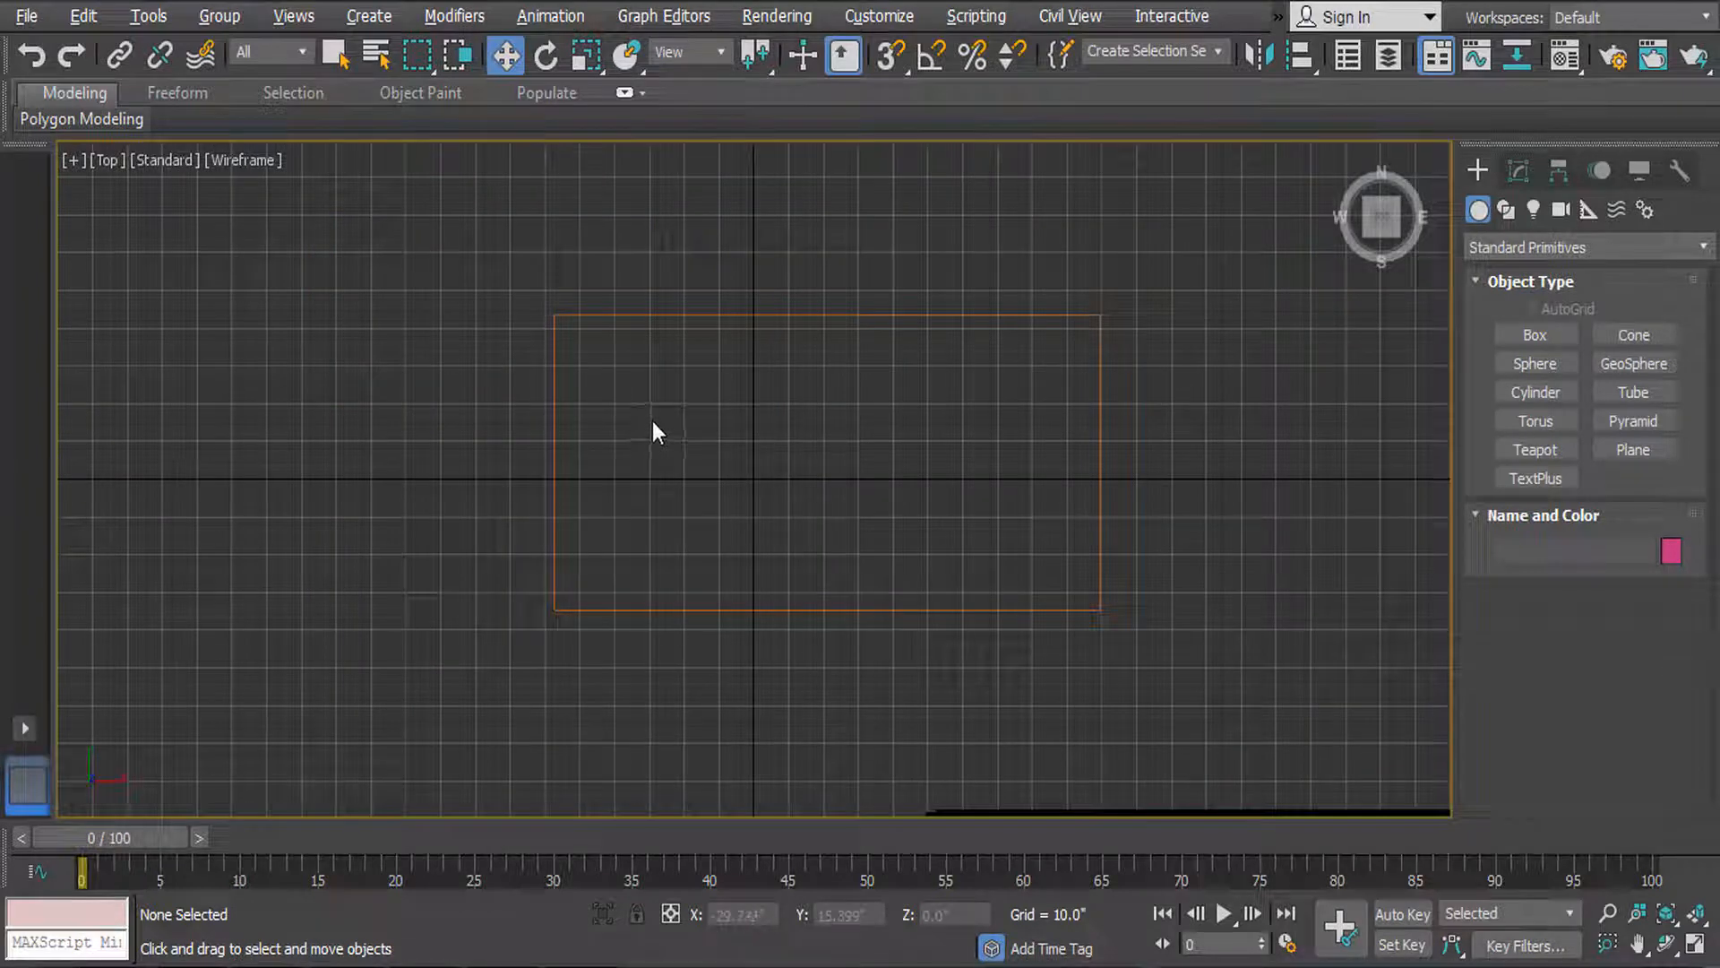
{"action": "key", "text": "alt+w"}
{"action": "left_click", "coordinate": [624, 669]}
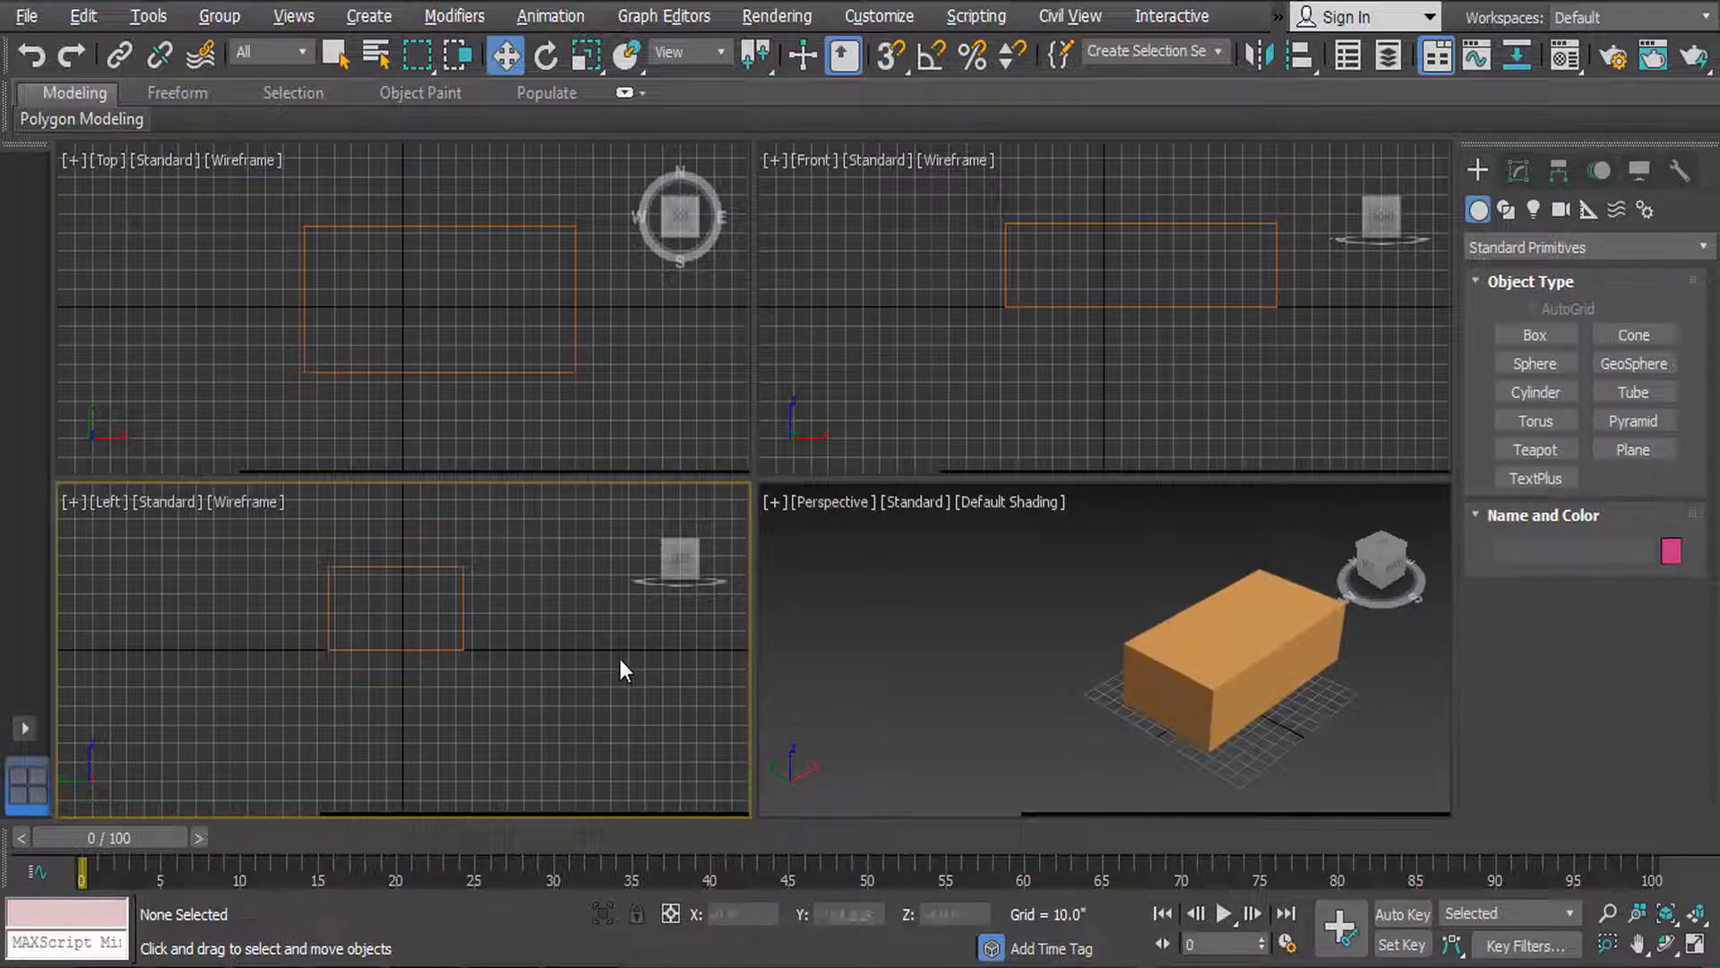
{"action": "key", "text": "alt+w"}
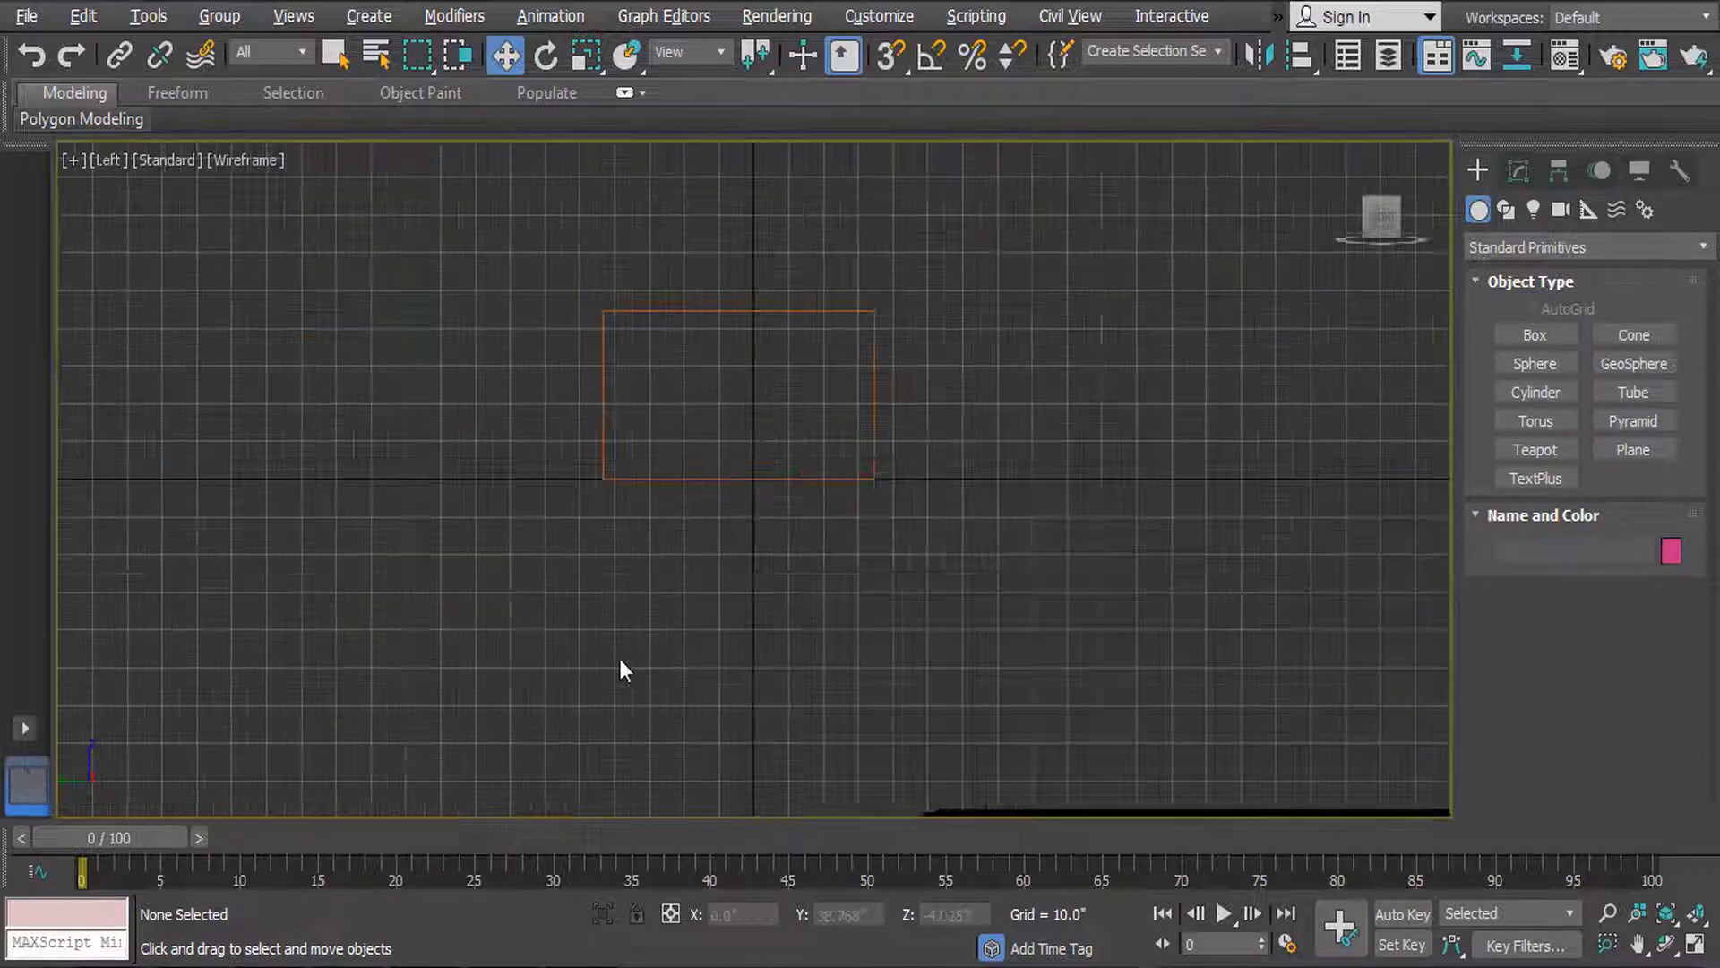
{"action": "key", "text": "alt+w"}
{"action": "key", "text": "alt+w"}
{"action": "key", "text": "alt+w"}
Step: Maximize the Perspective viewport, select the box to examine it at close and far zoom, and deselect it
{"action": "left_click", "coordinate": [876, 663]}
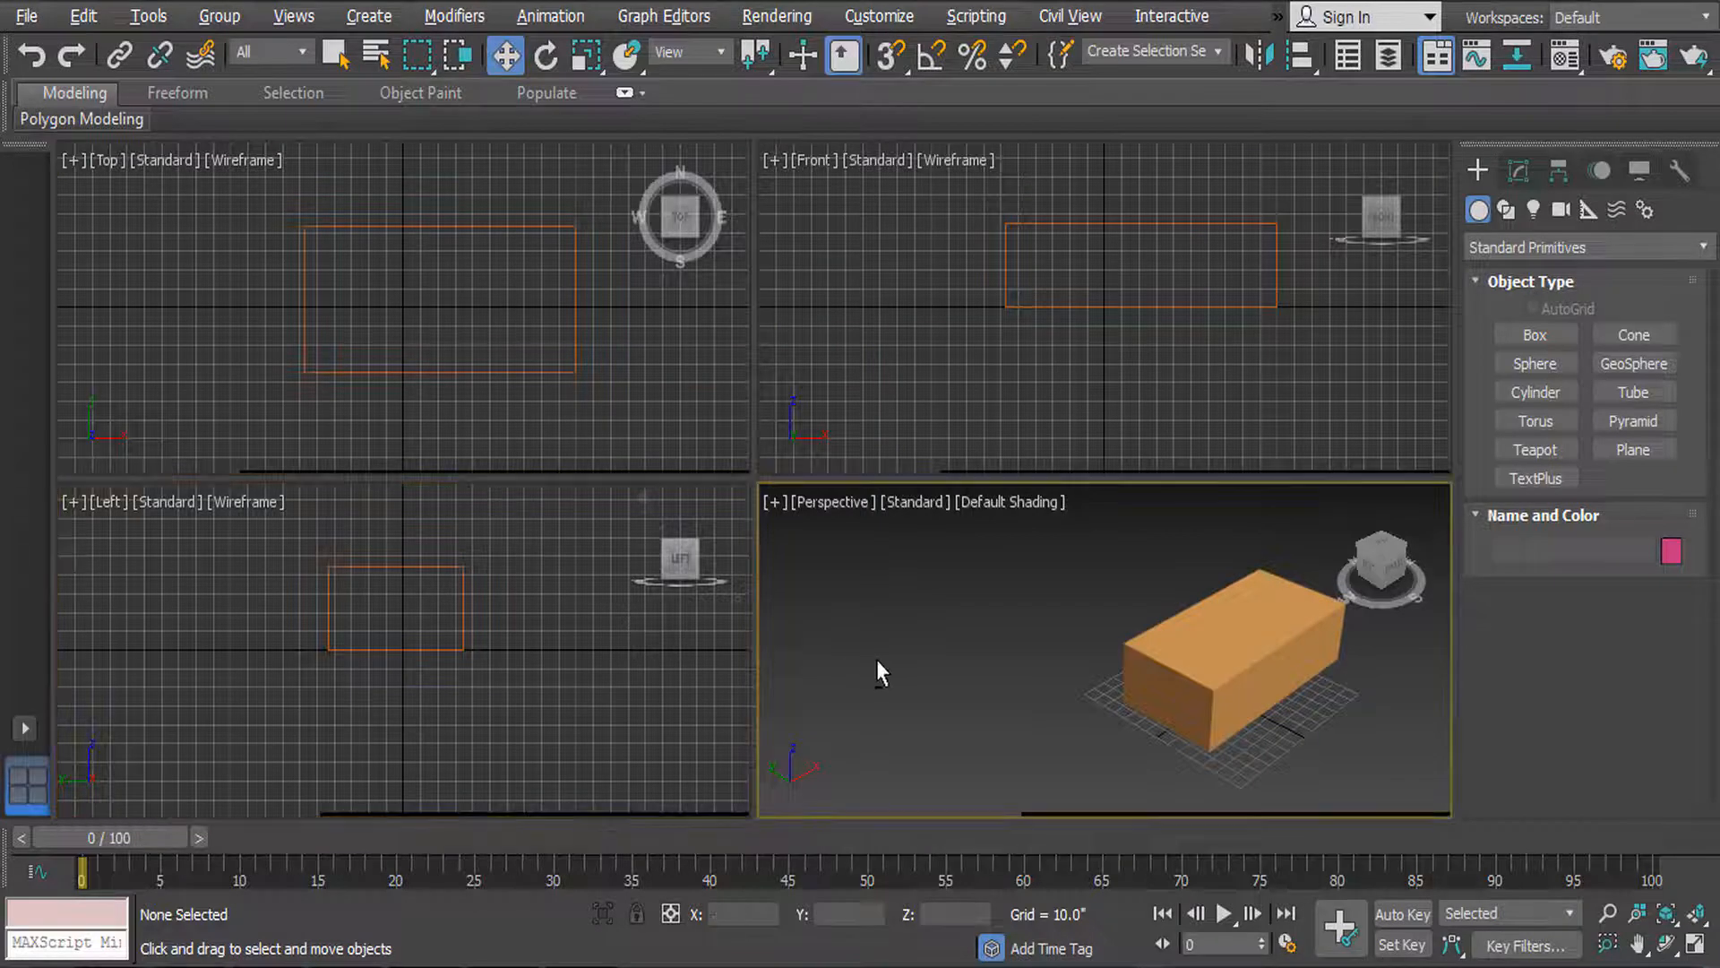
{"action": "key", "text": "alt+w"}
{"action": "key", "text": "alt+w"}
{"action": "key", "text": "alt+w"}
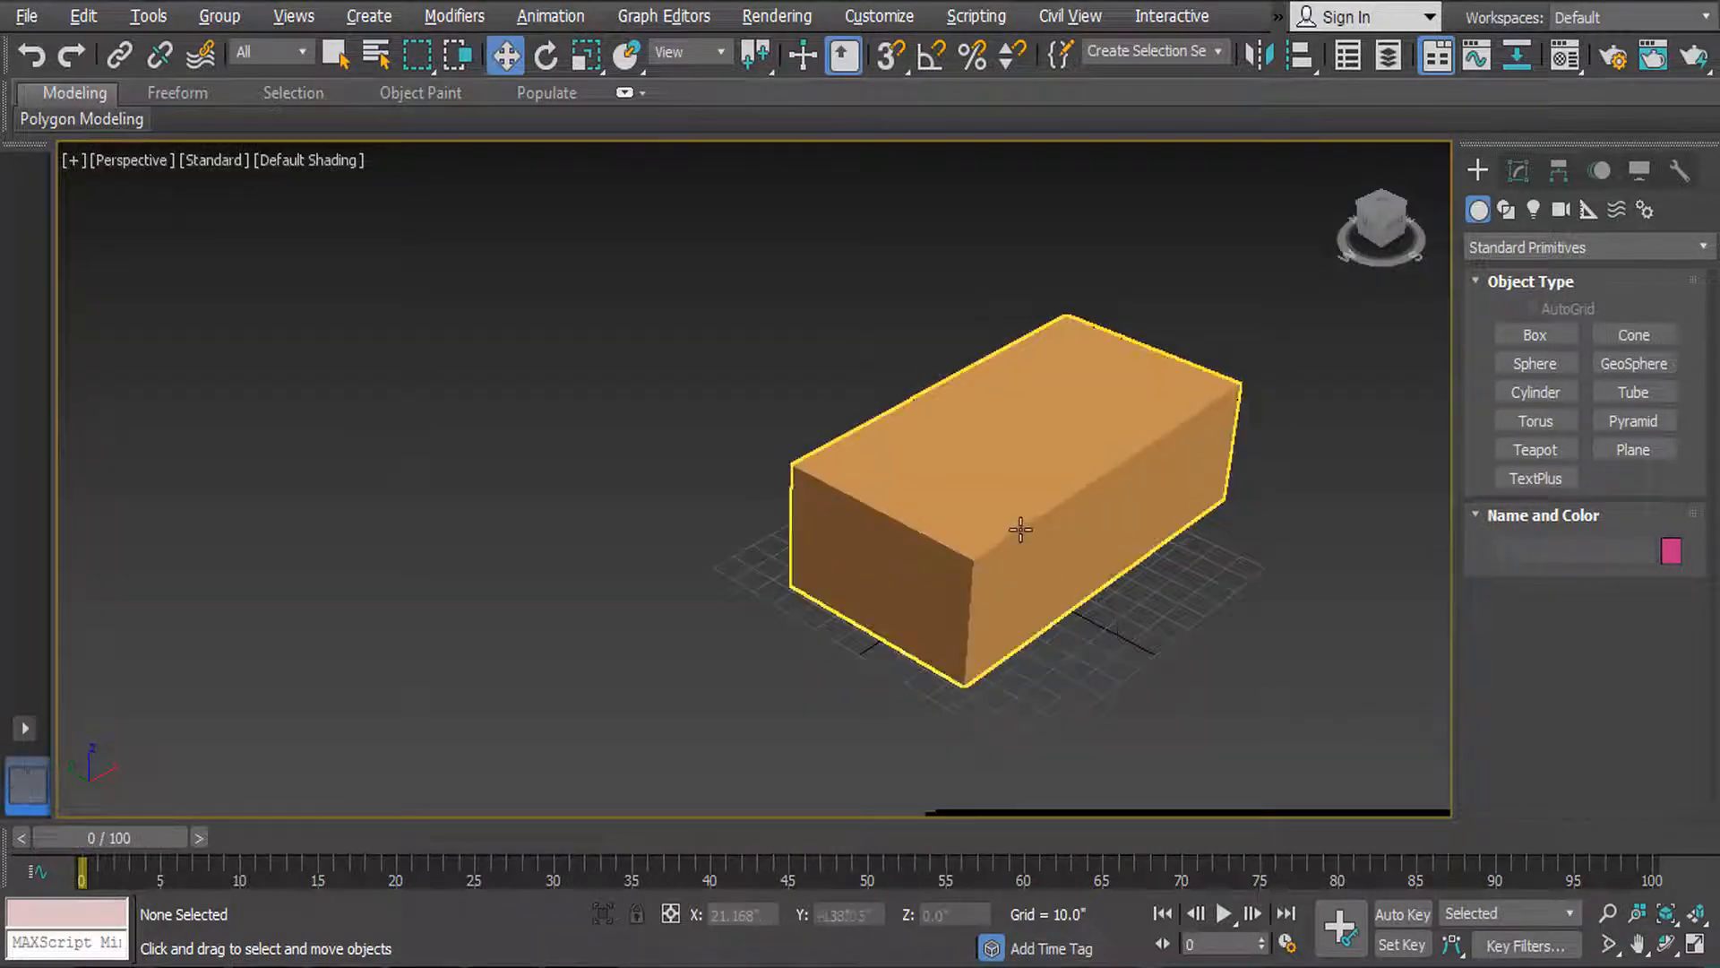
{"action": "left_click", "coordinate": [1028, 532]}
{"action": "scroll", "coordinate": [1035, 535], "scroll_direction": "up", "scroll_amount": 2}
{"action": "scroll", "coordinate": [1035, 535], "scroll_direction": "down", "scroll_amount": 2}
{"action": "scroll", "coordinate": [1037, 538], "scroll_direction": "up", "scroll_amount": 4}
{"action": "scroll", "coordinate": [1084, 539], "scroll_direction": "down", "scroll_amount": 5}
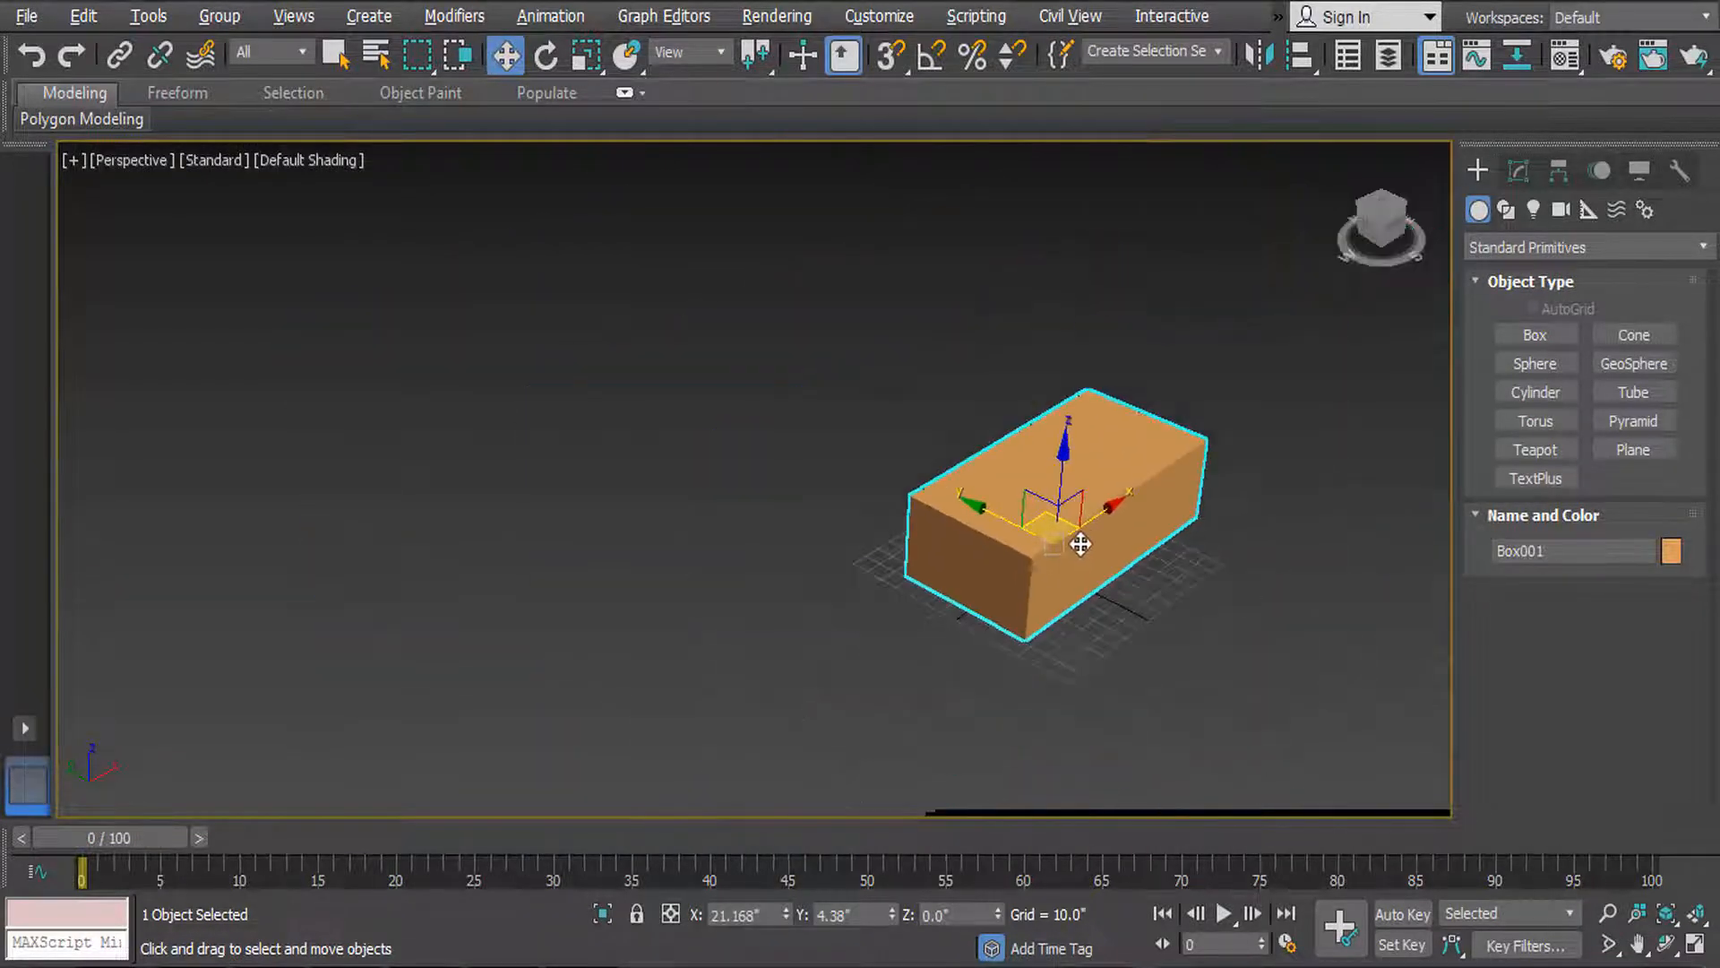
{"action": "scroll", "coordinate": [1082, 543], "scroll_direction": "up", "scroll_amount": 3}
{"action": "scroll", "coordinate": [1082, 545], "scroll_direction": "down", "scroll_amount": 4}
{"action": "scroll", "coordinate": [1082, 546], "scroll_direction": "up", "scroll_amount": 7}
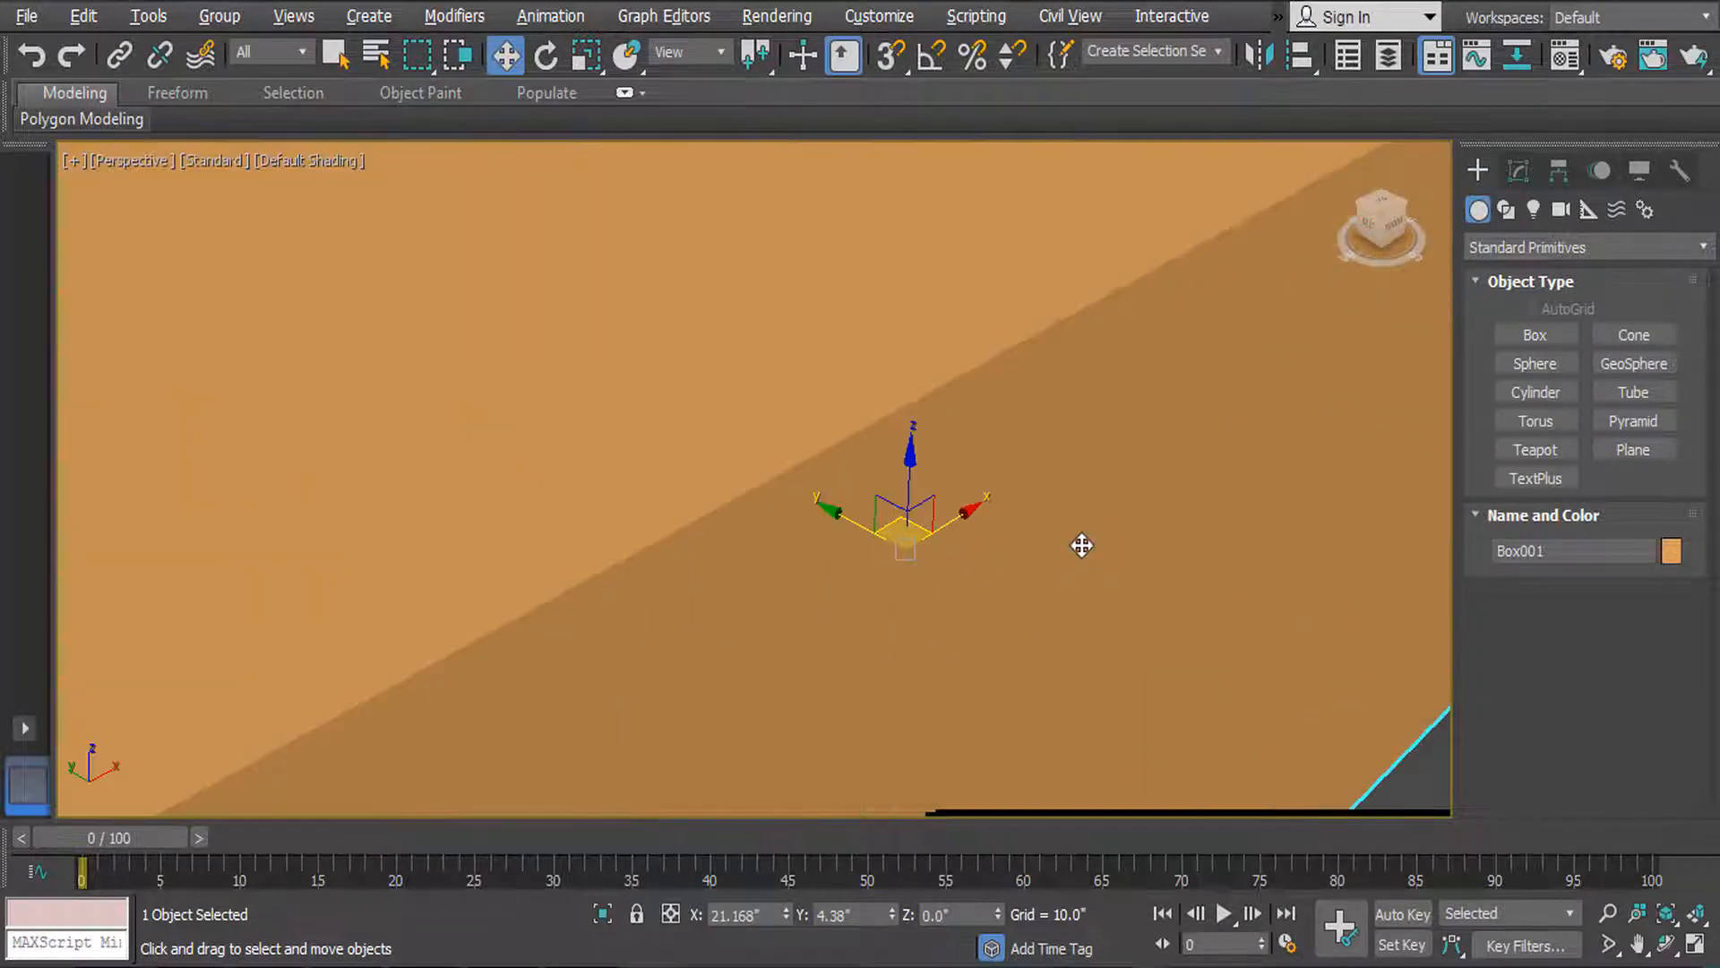
{"action": "scroll", "coordinate": [1082, 546], "scroll_direction": "down", "scroll_amount": 3}
{"action": "scroll", "coordinate": [1082, 548], "scroll_direction": "down", "scroll_amount": 5}
{"action": "scroll", "coordinate": [1083, 551], "scroll_direction": "up", "scroll_amount": 8}
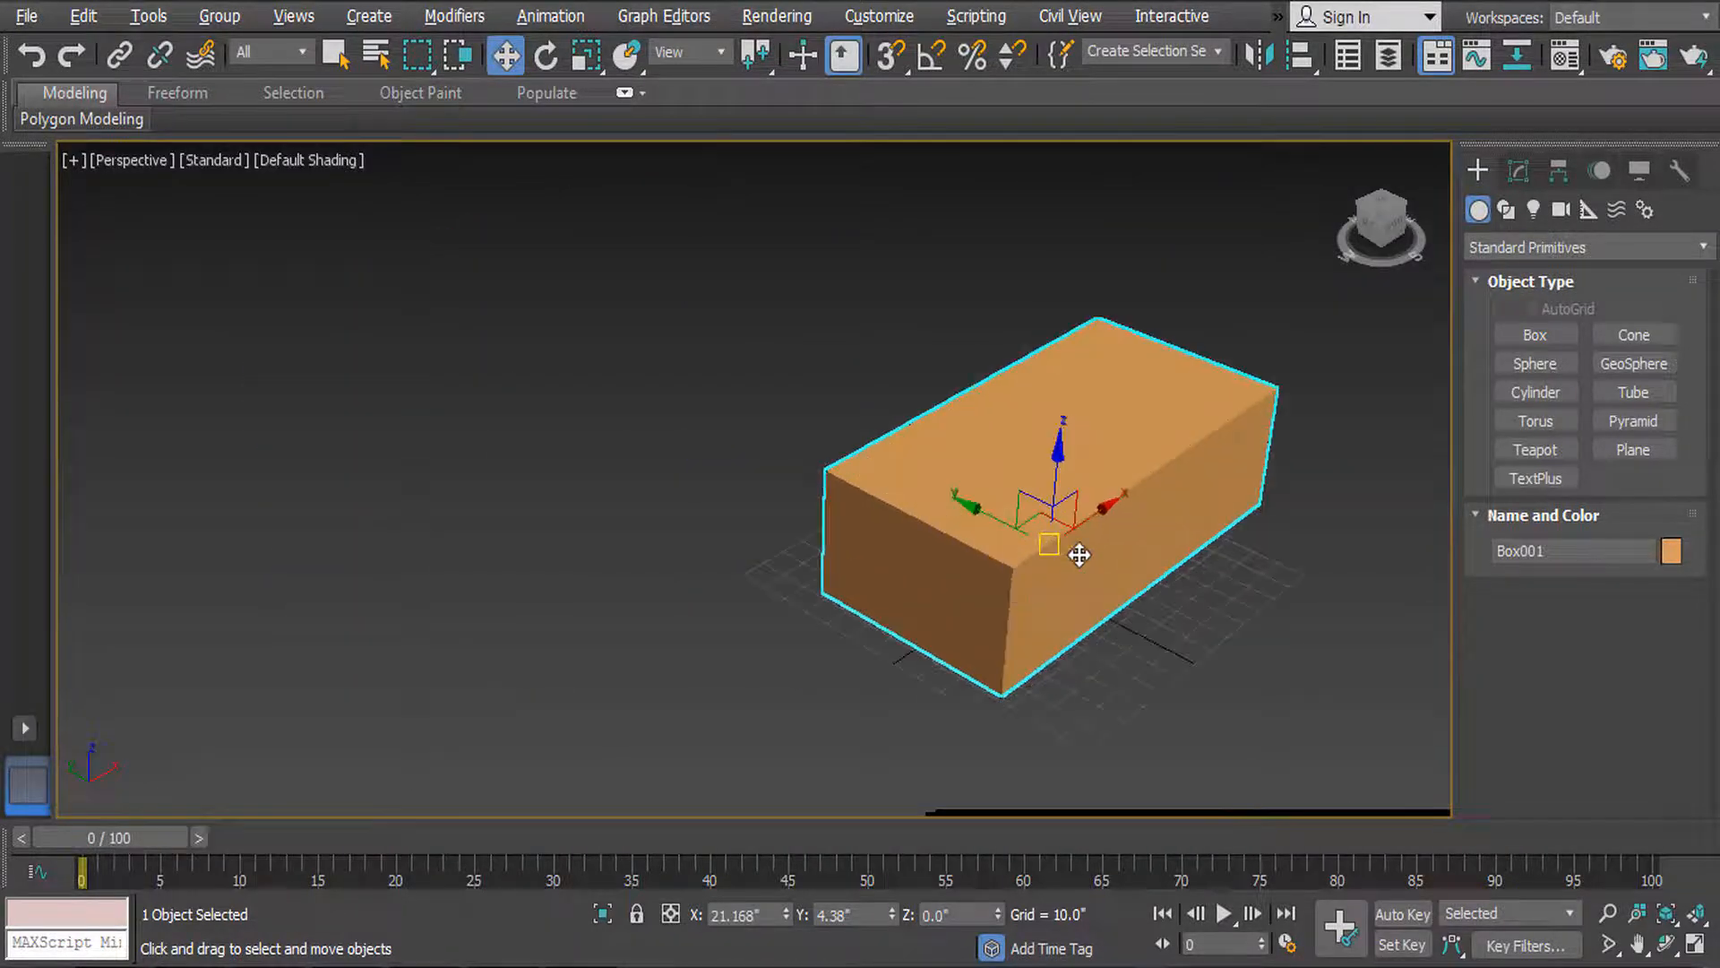
{"action": "left_click", "coordinate": [1417, 738]}
{"action": "scroll", "coordinate": [1294, 664], "scroll_direction": "down", "scroll_amount": 5}
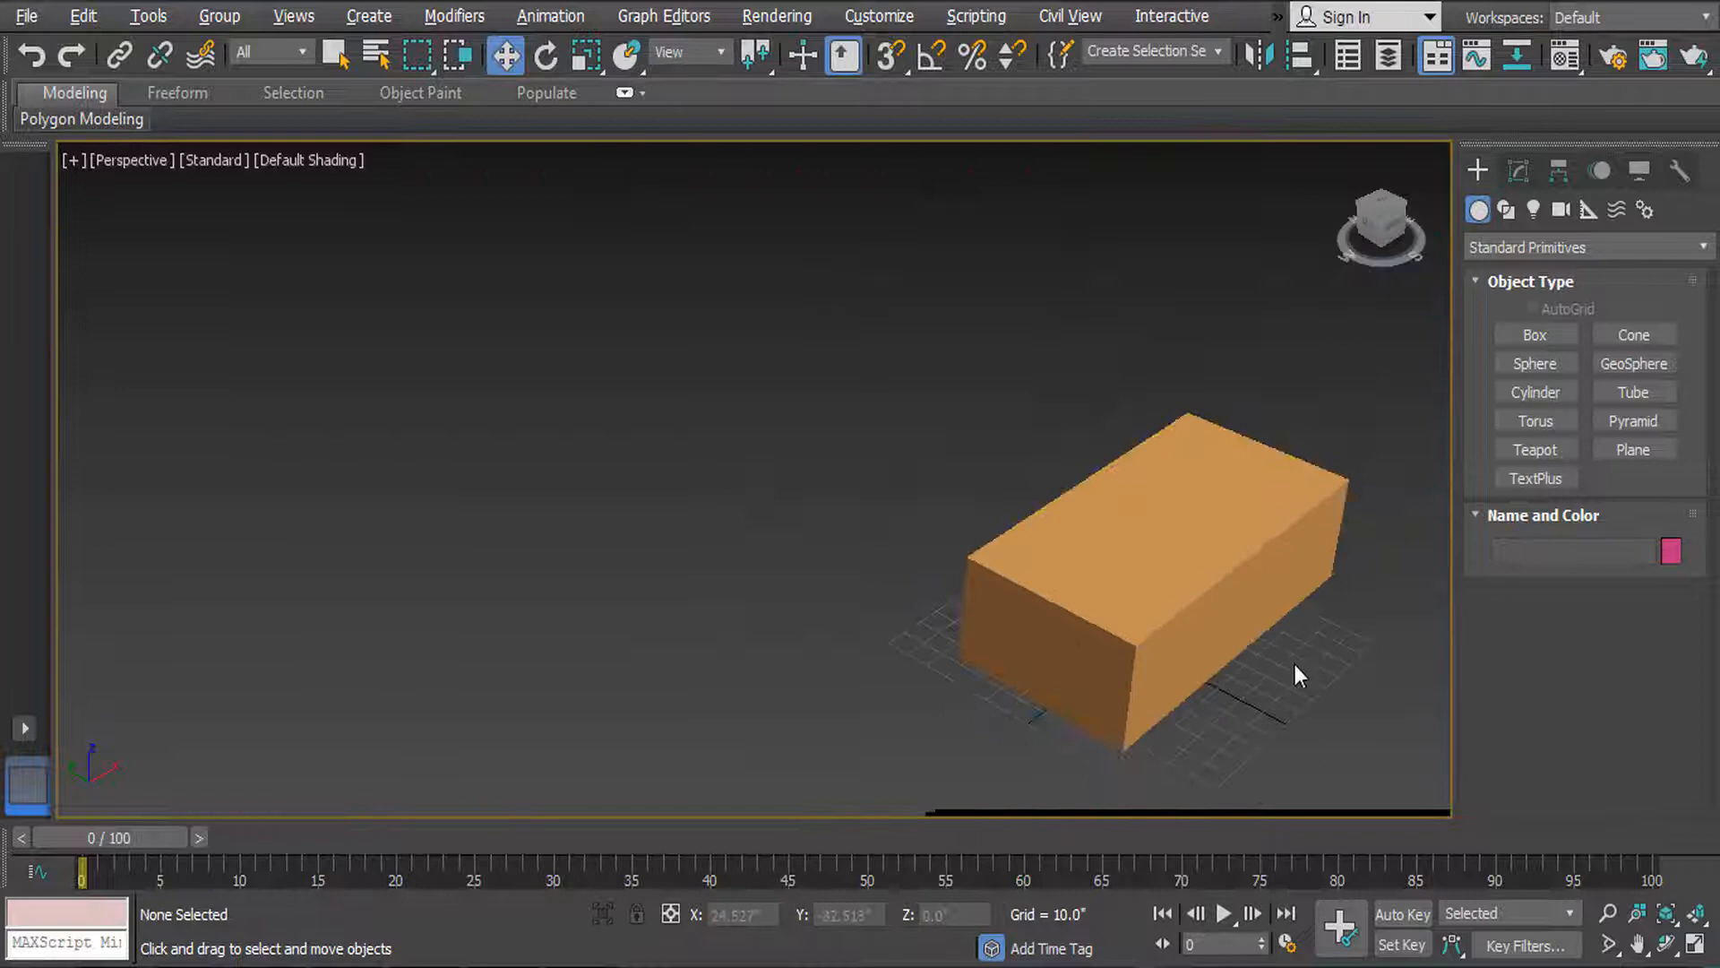
Step: Select the box in the maximized Perspective viewport, and pan, zoom and orbit to examine it from several sides
{"action": "left_click", "coordinate": [1142, 639]}
{"action": "middle_click_drag", "start_coordinate": [1205, 642], "coordinate": [1043, 629]}
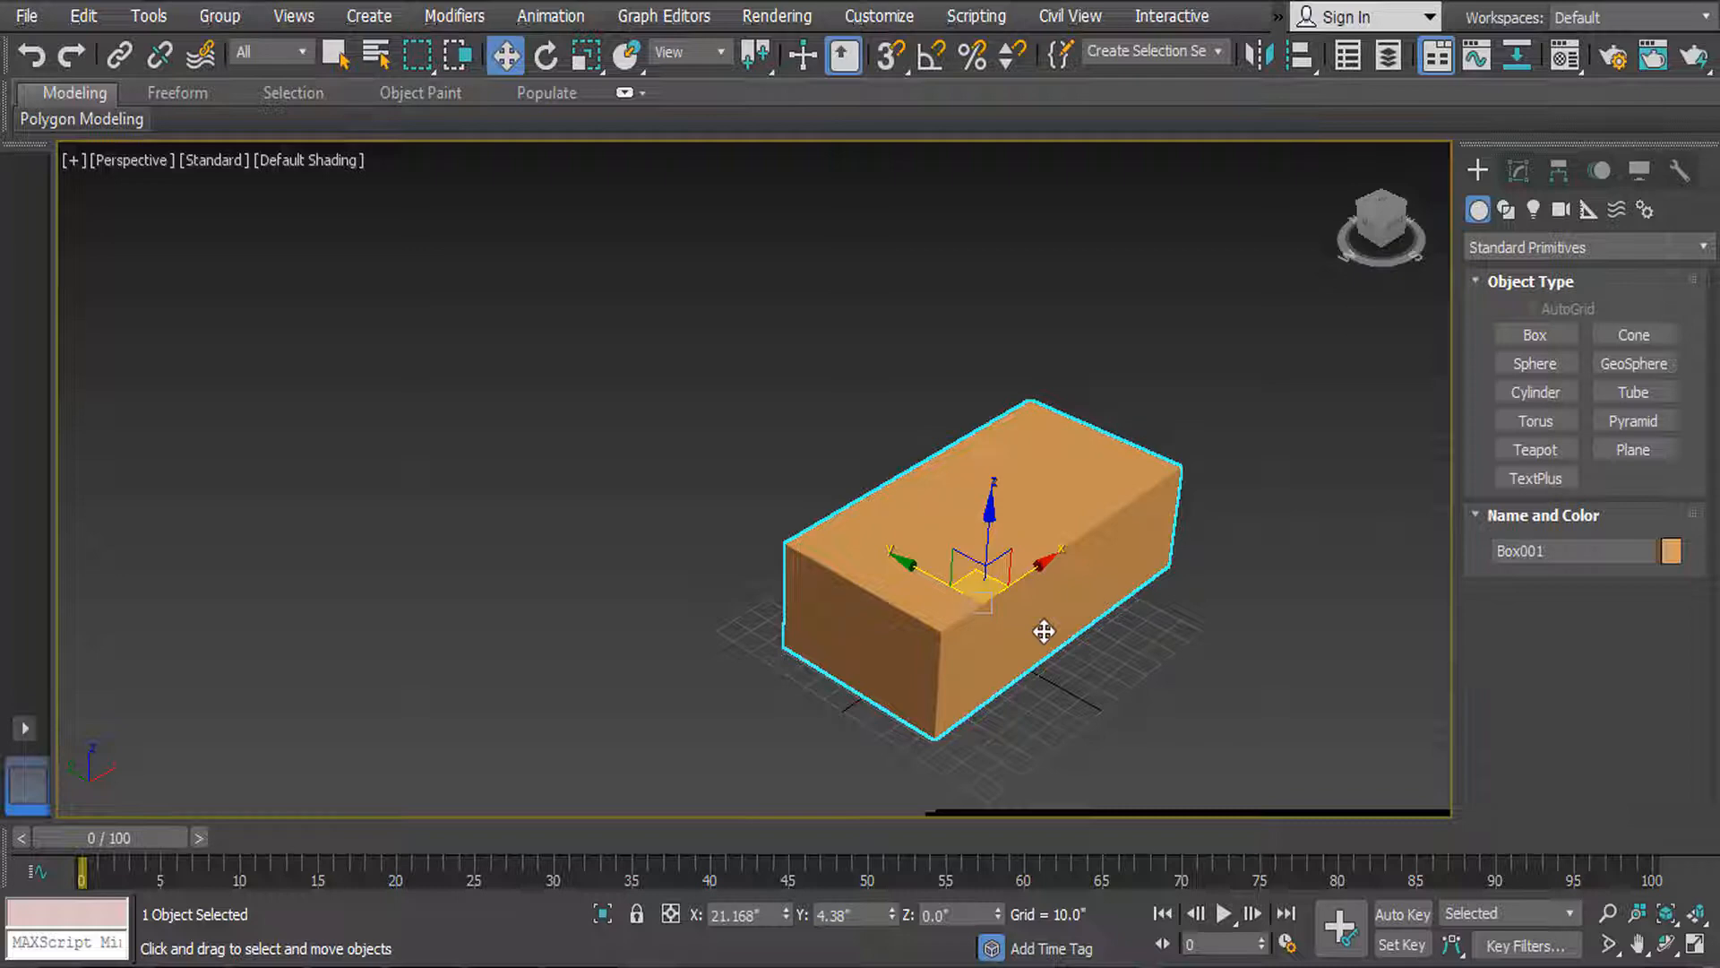
{"action": "middle_click_drag", "start_coordinate": [1006, 595], "coordinate": [892, 606], "text": "alt"}
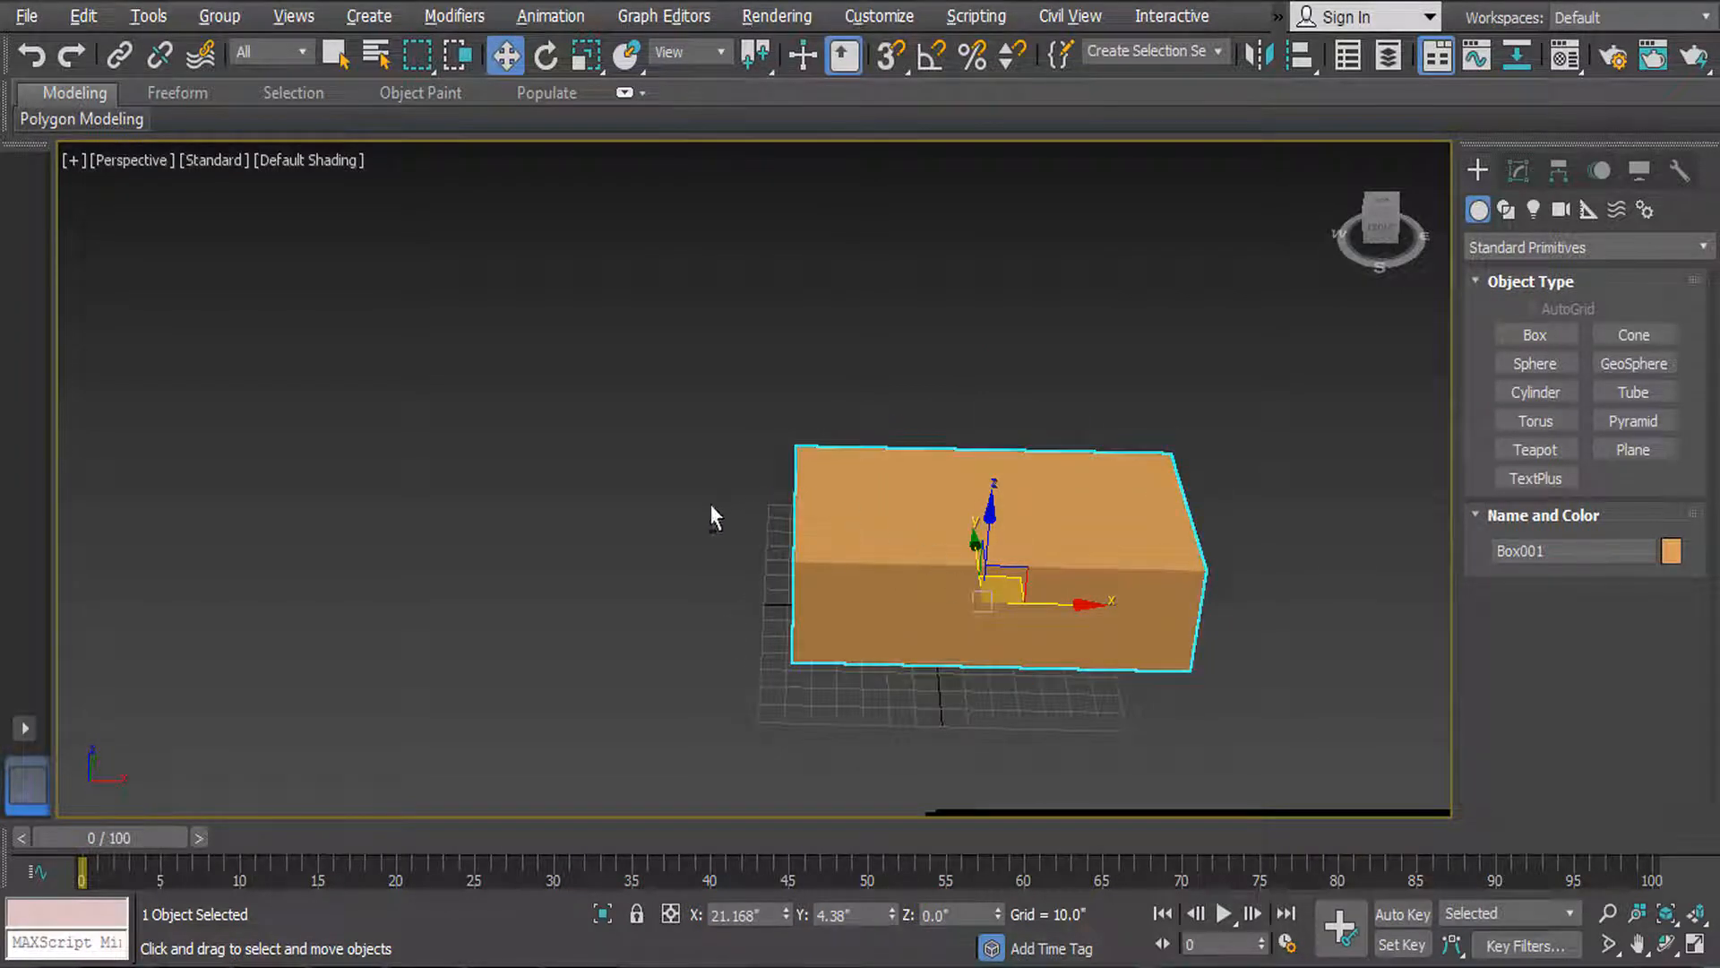
{"action": "middle_click_drag", "start_coordinate": [723, 536], "coordinate": [1098, 539], "text": "alt"}
{"action": "scroll", "coordinate": [1095, 537], "scroll_direction": "up", "scroll_amount": 5}
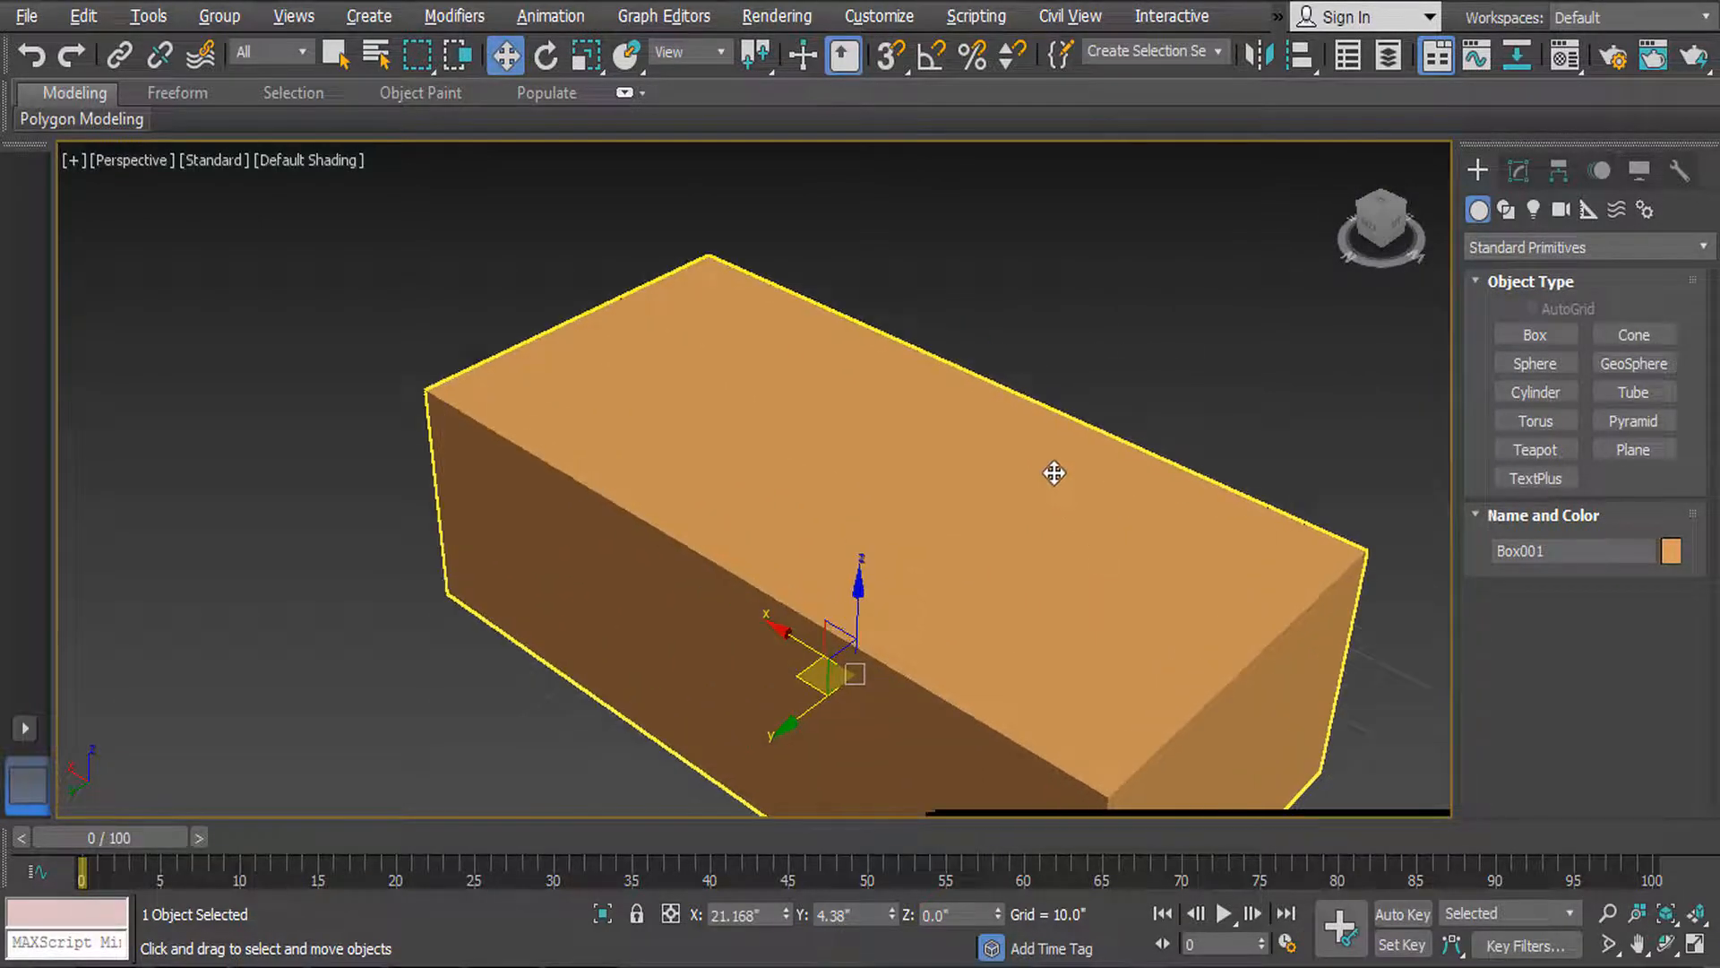
{"action": "middle_click_drag", "start_coordinate": [1052, 472], "coordinate": [886, 478], "text": "alt"}
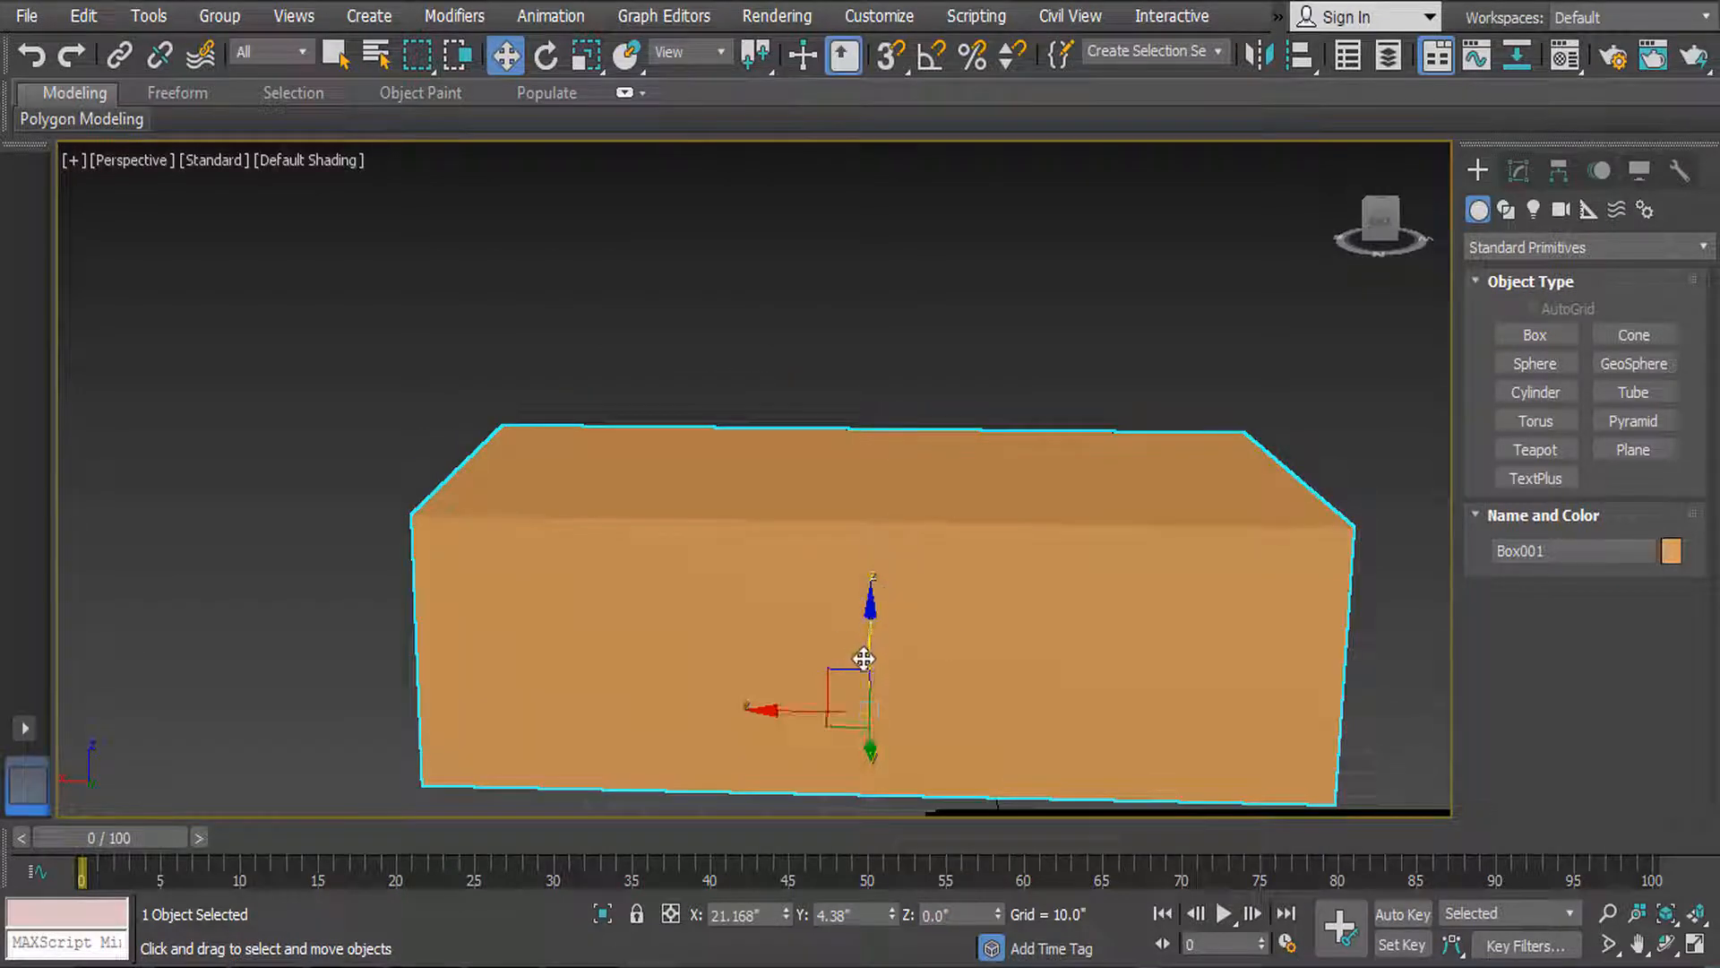
Step: Try moving the box upward along its Z axis, and undo the move
{"action": "left_click_drag", "start_coordinate": [868, 651], "coordinate": [874, 430]}
{"action": "key", "text": "ctrl+z"}
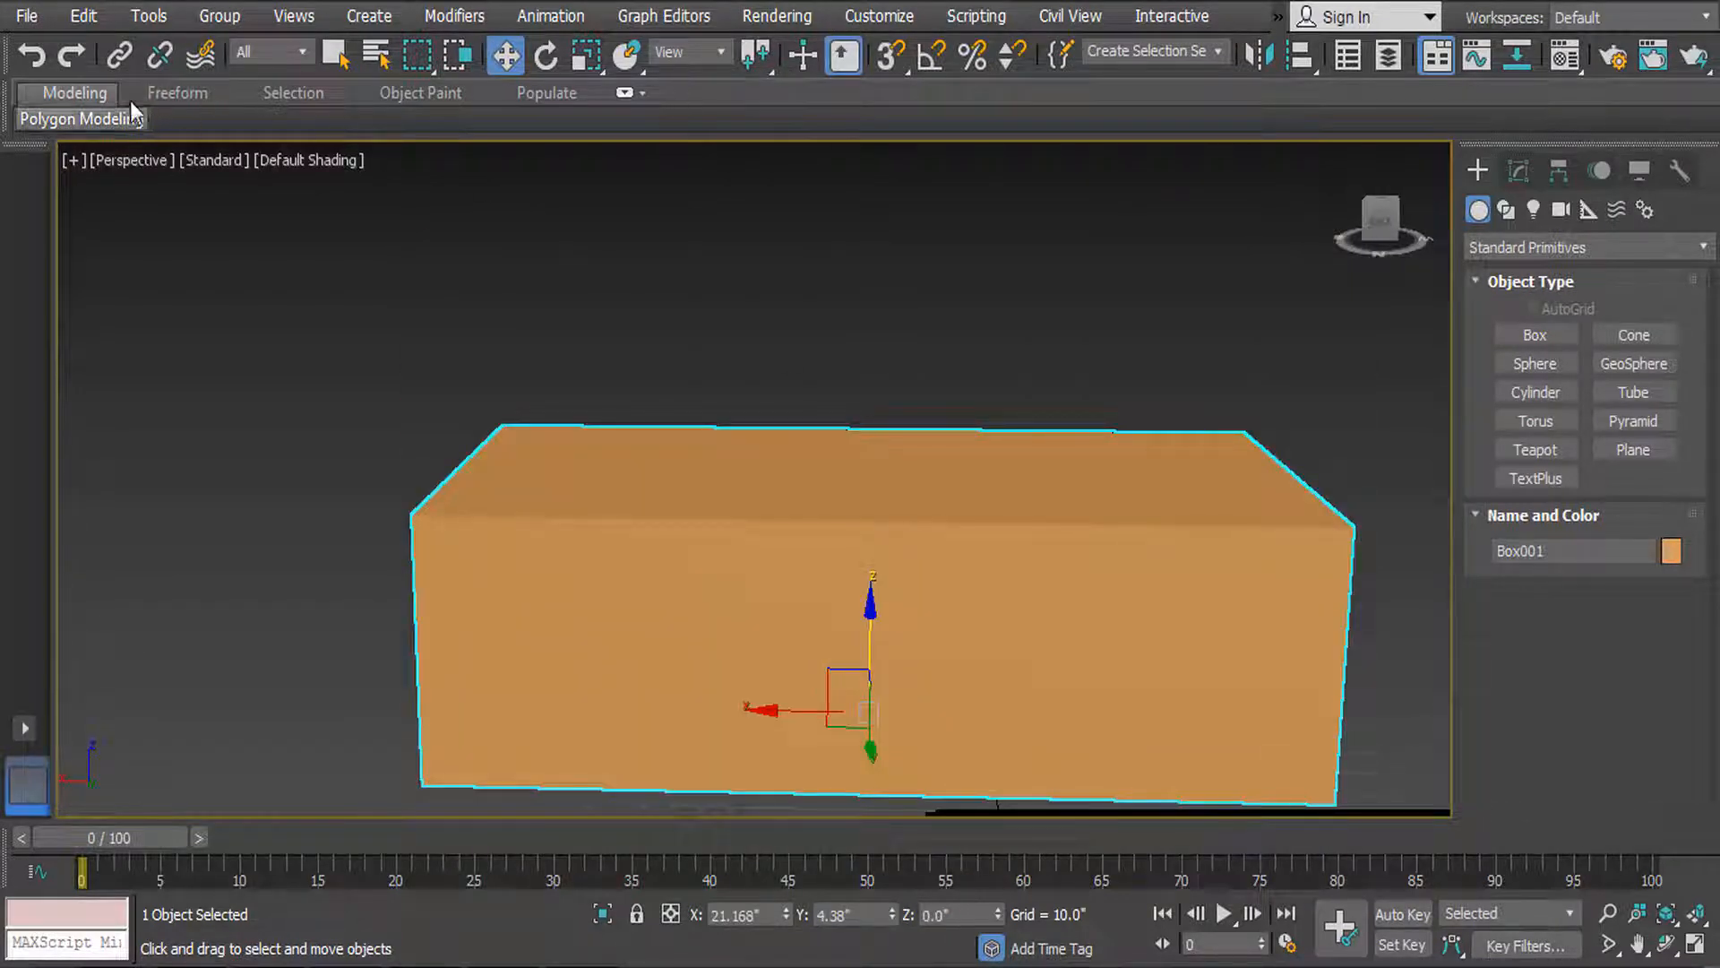
{"action": "left_click", "coordinate": [102, 14]}
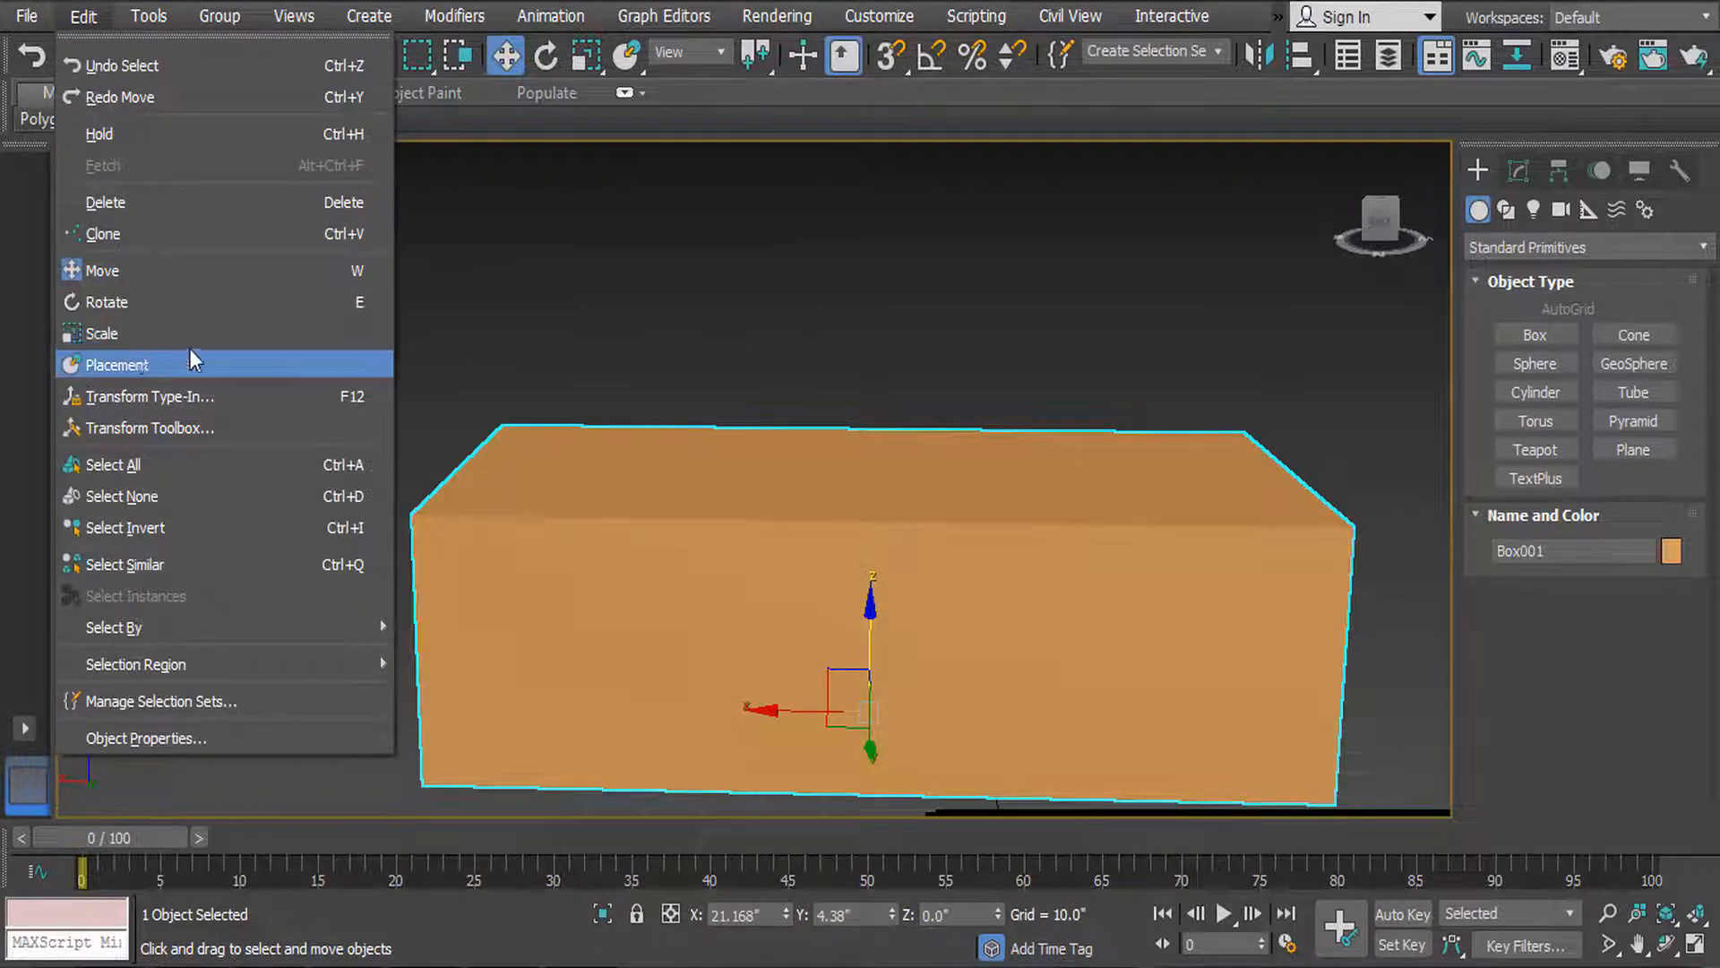
{"action": "left_click", "coordinate": [1115, 419]}
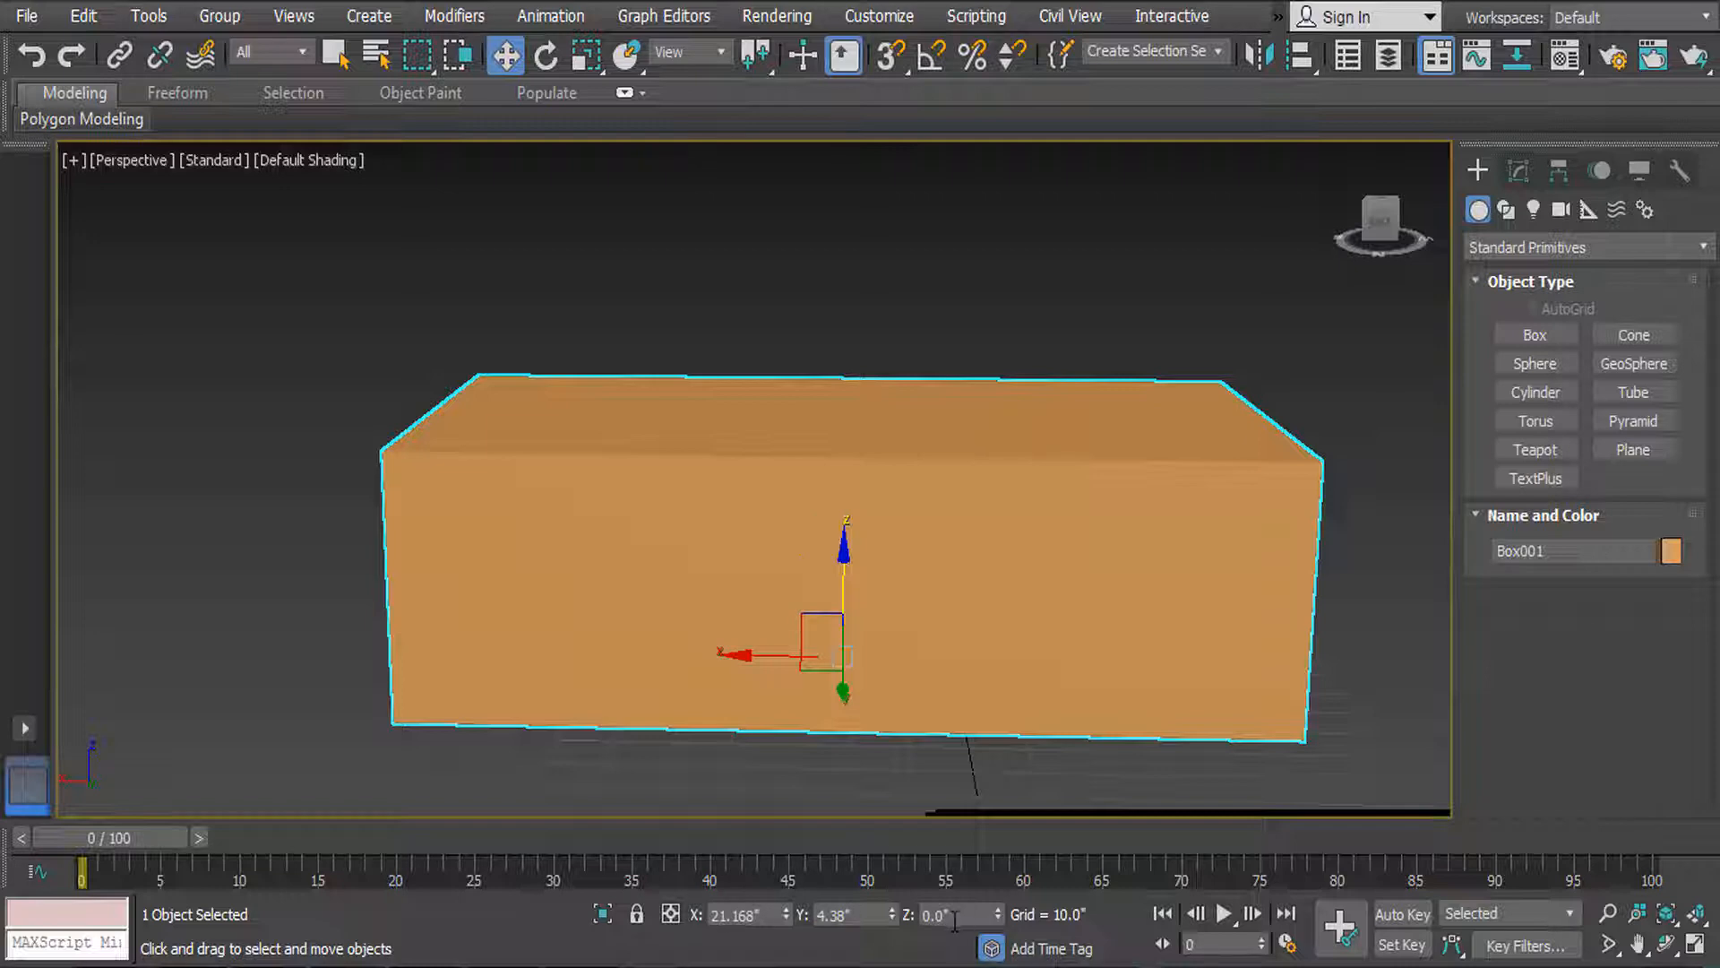
Step: Move the box along X to about 41.65" and raise it along Z to about 32.99"
{"action": "left_click_drag", "start_coordinate": [750, 652], "coordinate": [645, 647]}
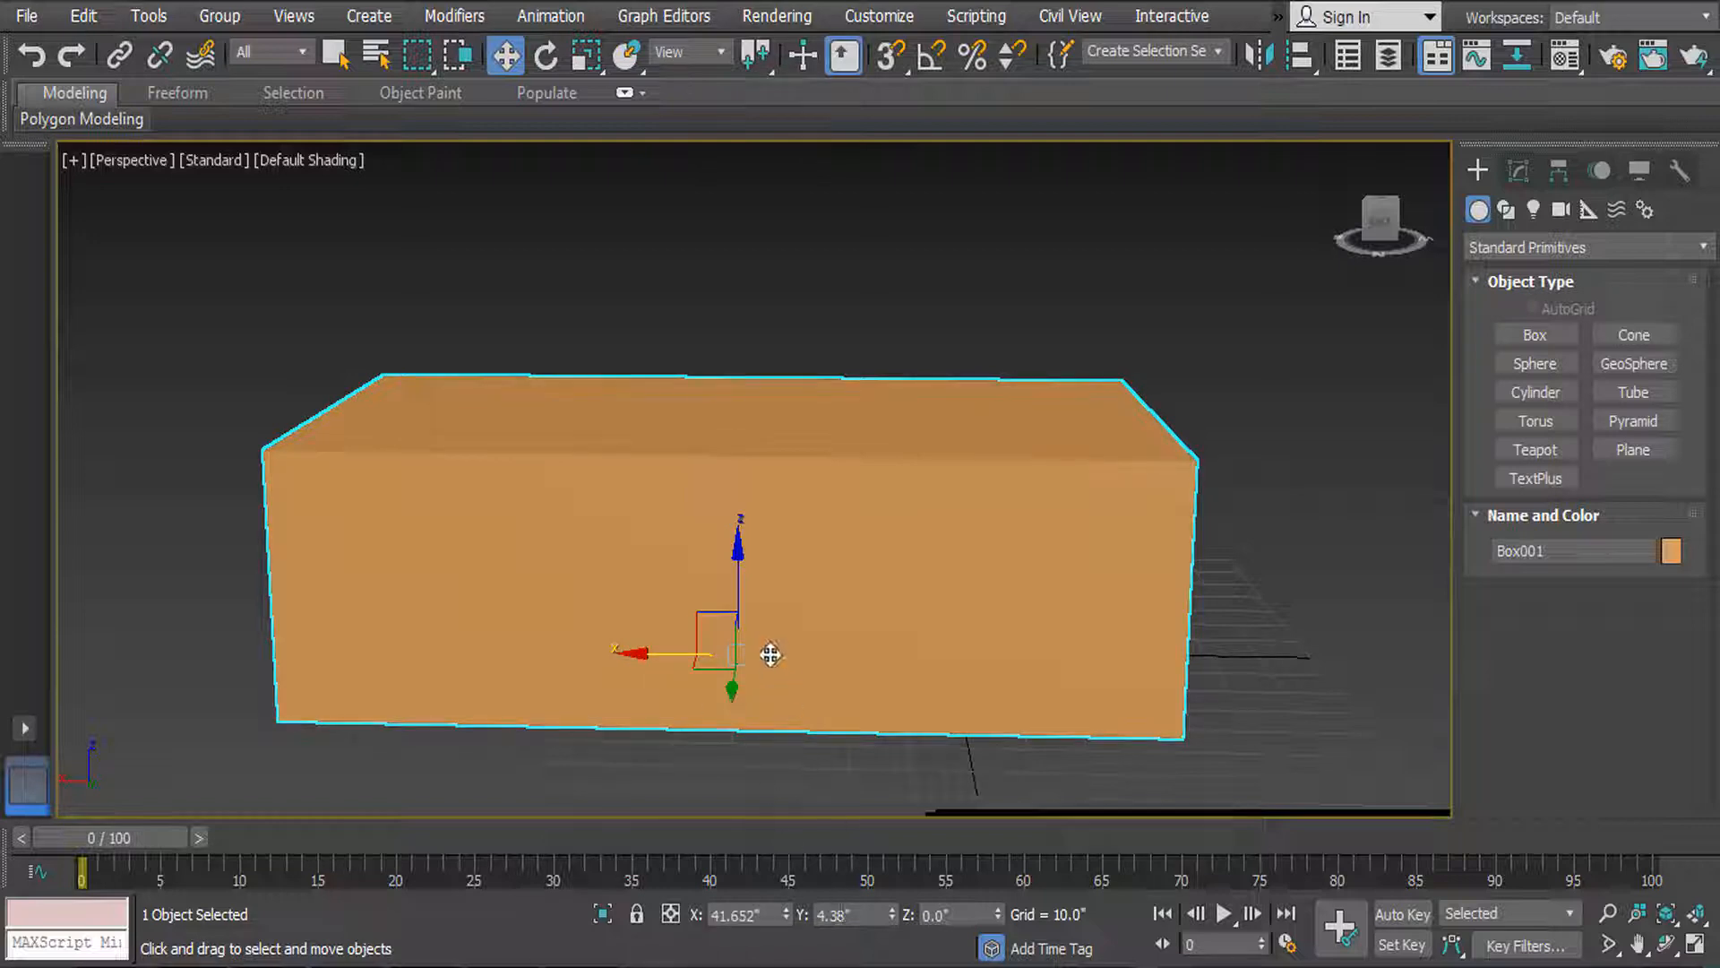
{"action": "left_click", "coordinate": [851, 914]}
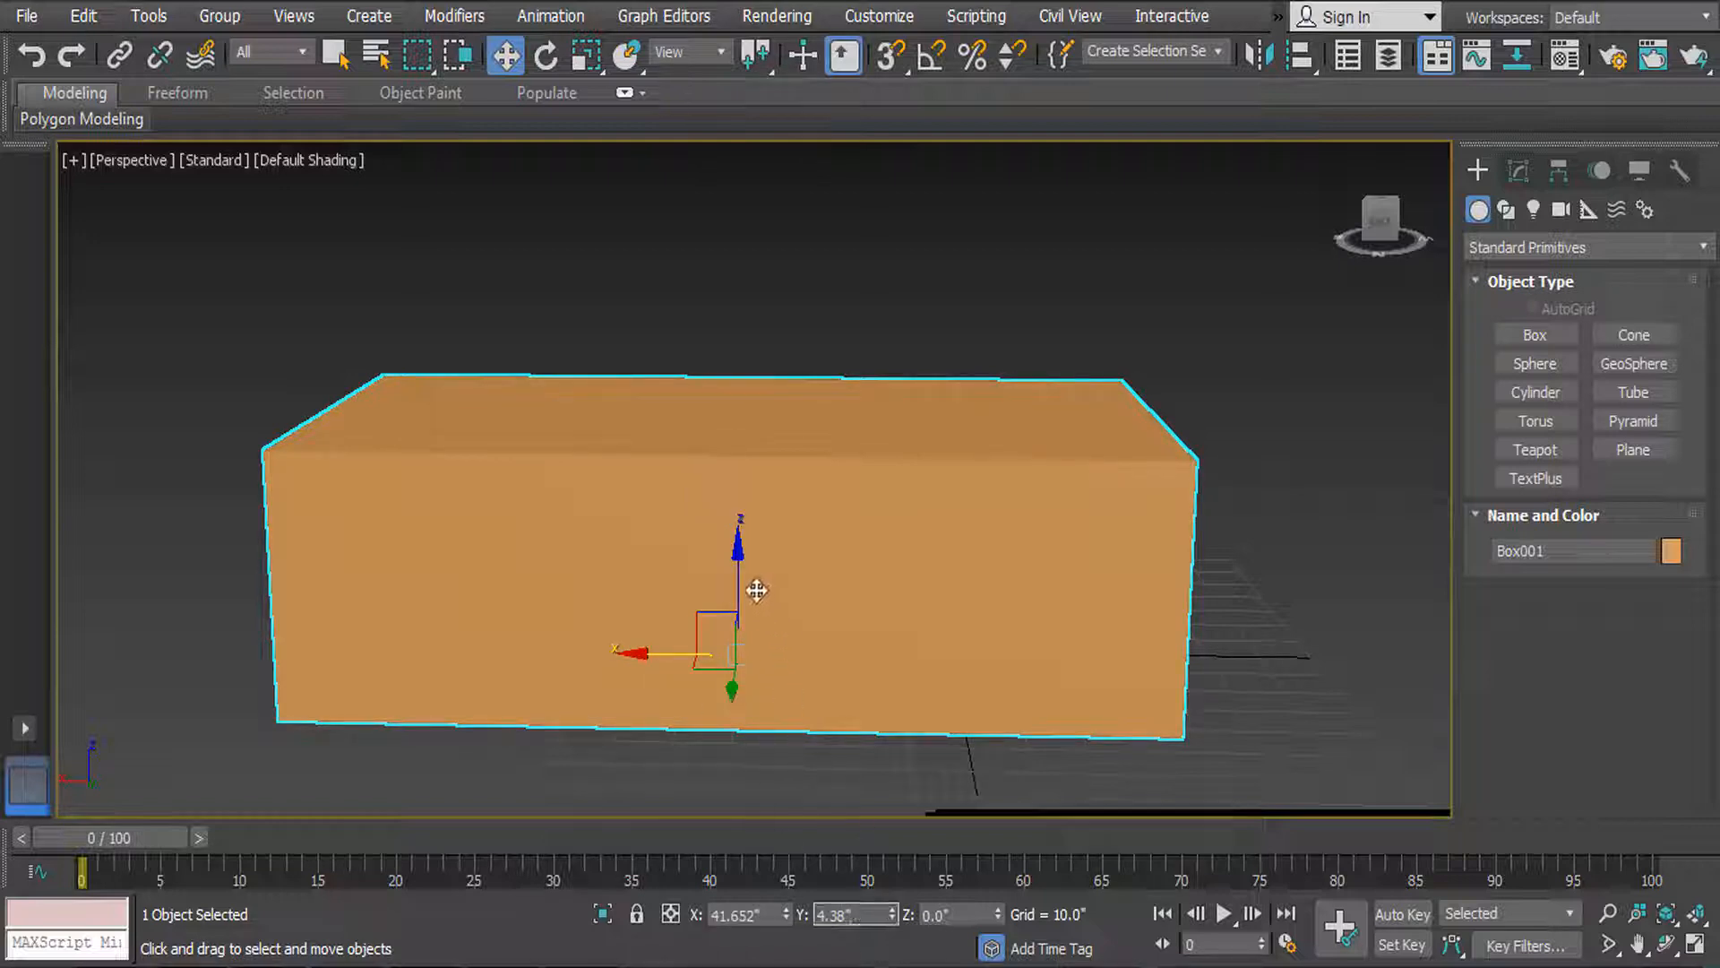
{"action": "left_click_drag", "start_coordinate": [738, 537], "coordinate": [768, 377]}
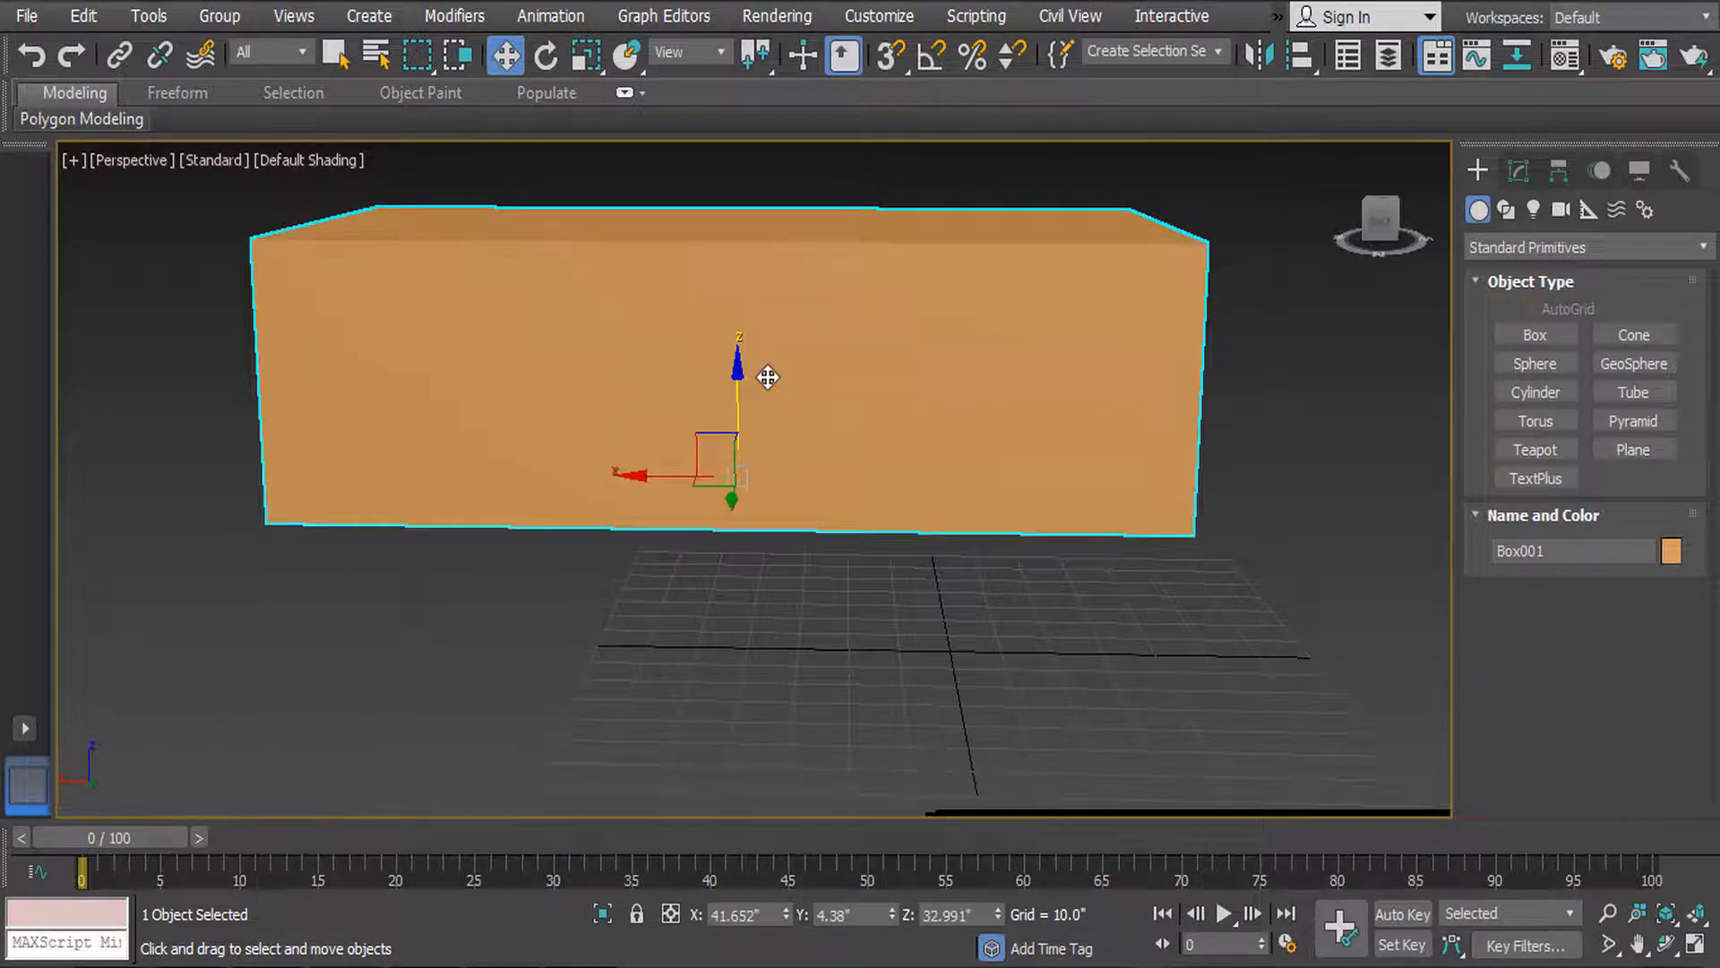
{"action": "key", "text": "alt+a"}
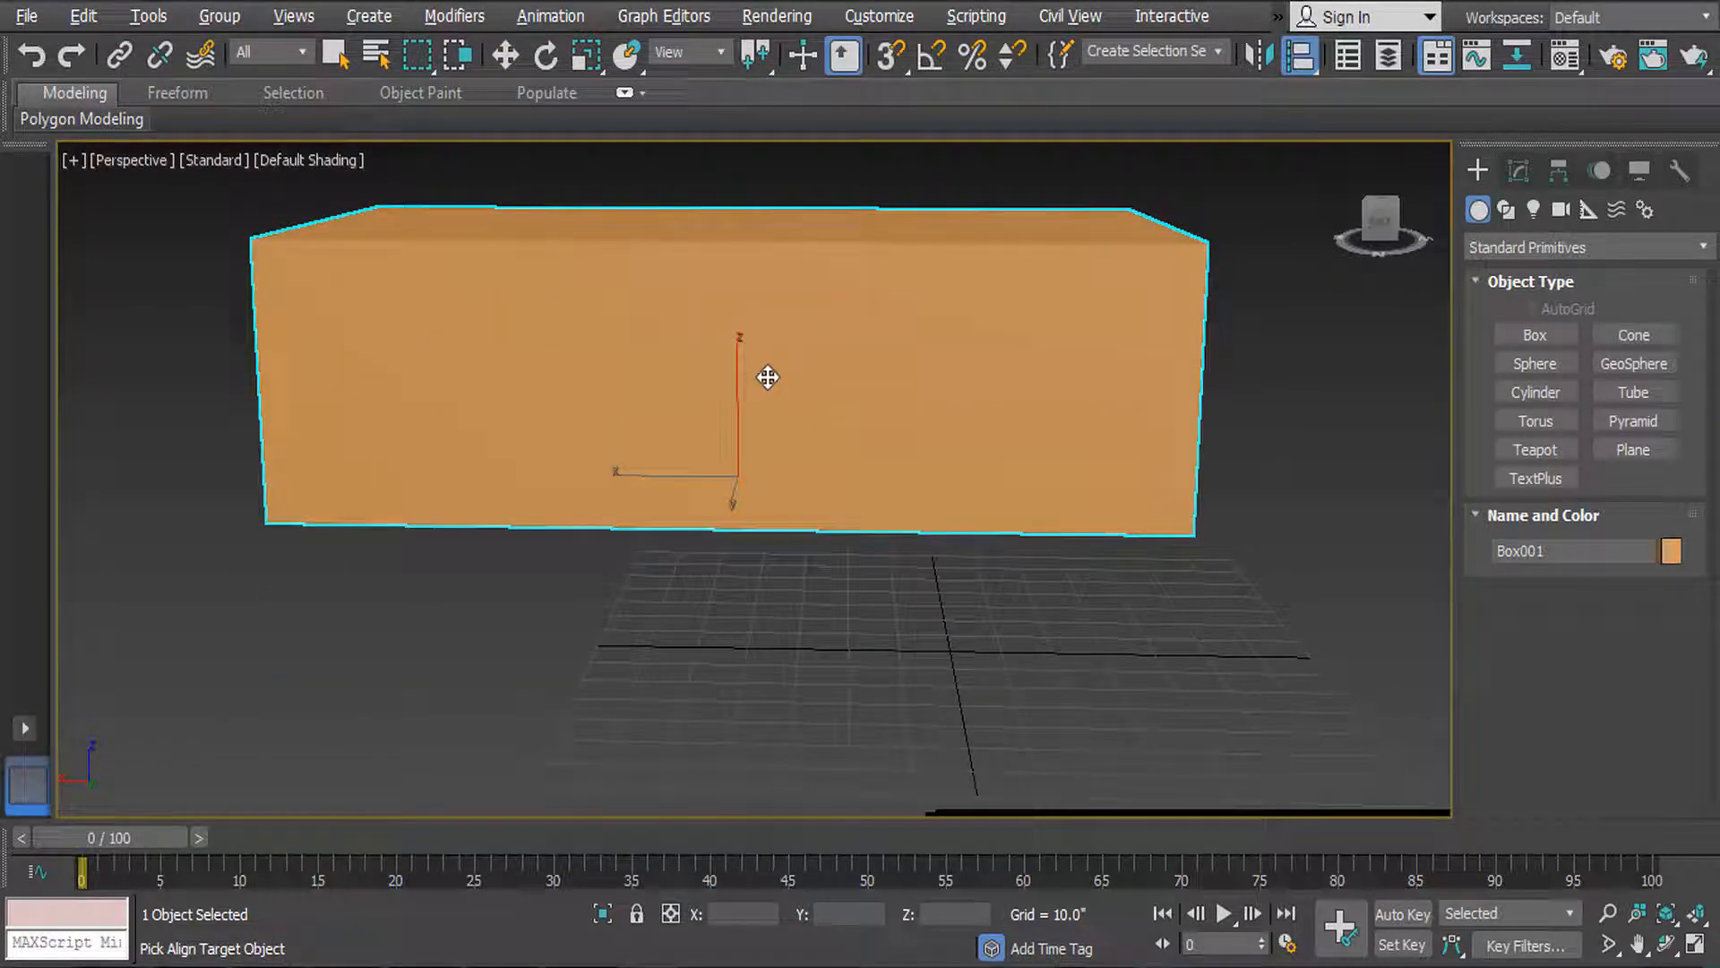
{"action": "key", "text": "Escape"}
Step: Orbit to a corner view of the box, try moving it along its axes, and undo the moves
{"action": "middle_click_drag", "start_coordinate": [695, 430], "coordinate": [877, 563], "text": "alt"}
{"action": "left_click_drag", "start_coordinate": [877, 563], "coordinate": [887, 564]}
{"action": "key", "text": "ctrl+z"}
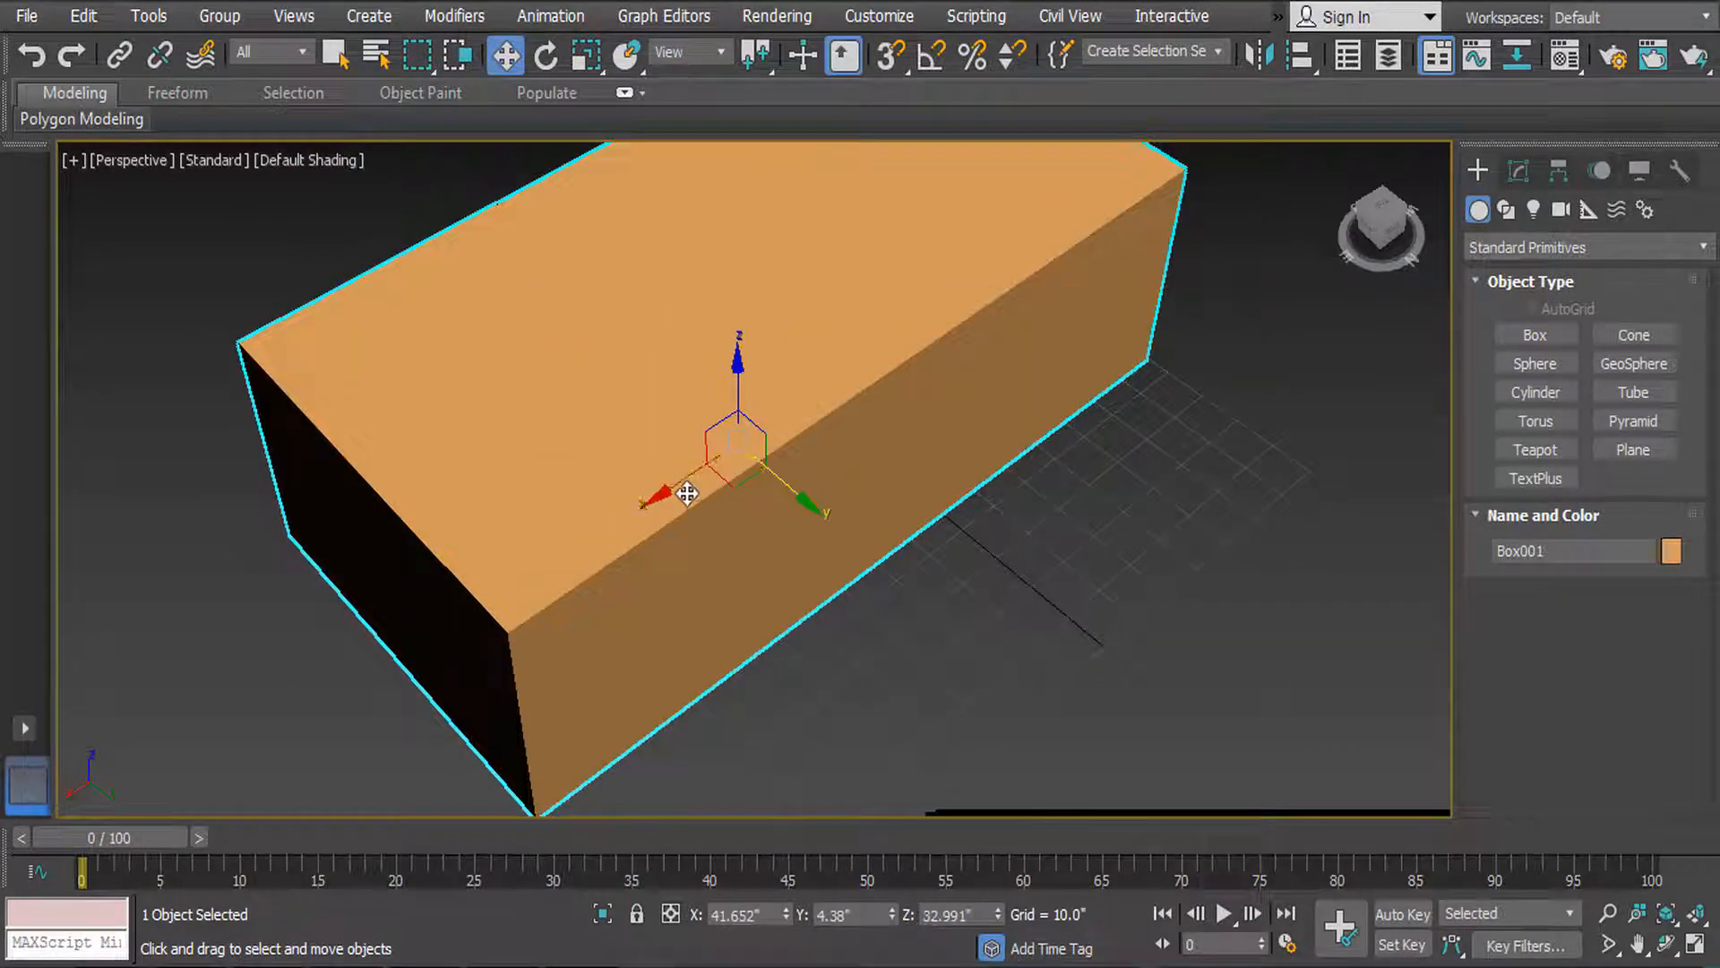
{"action": "left_click_drag", "start_coordinate": [687, 488], "coordinate": [742, 224]}
{"action": "key", "text": "ctrl+z"}
{"action": "key", "text": "ctrl+z"}
{"action": "key", "text": "ctrl+z"}
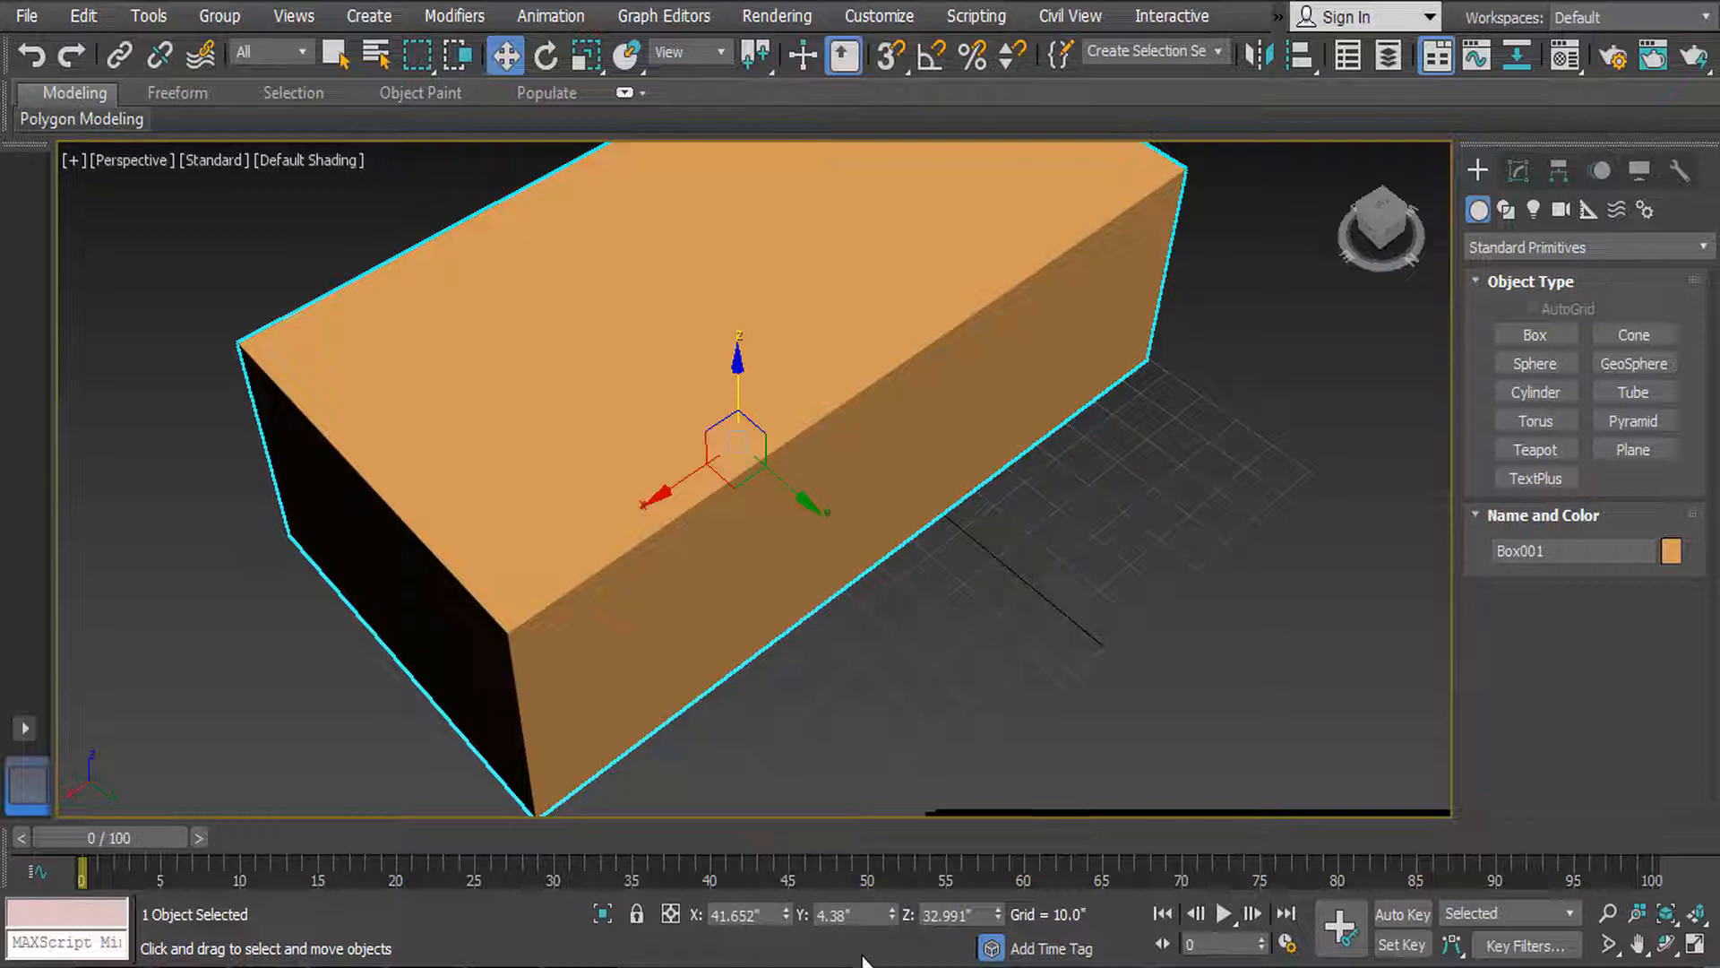
Step: Set the box's X, Y and Z position coordinates to 0 to place it at the world origin
{"action": "double_click", "coordinate": [709, 918]}
{"action": "left_click_drag", "start_coordinate": [694, 925], "coordinate": [693, 927]}
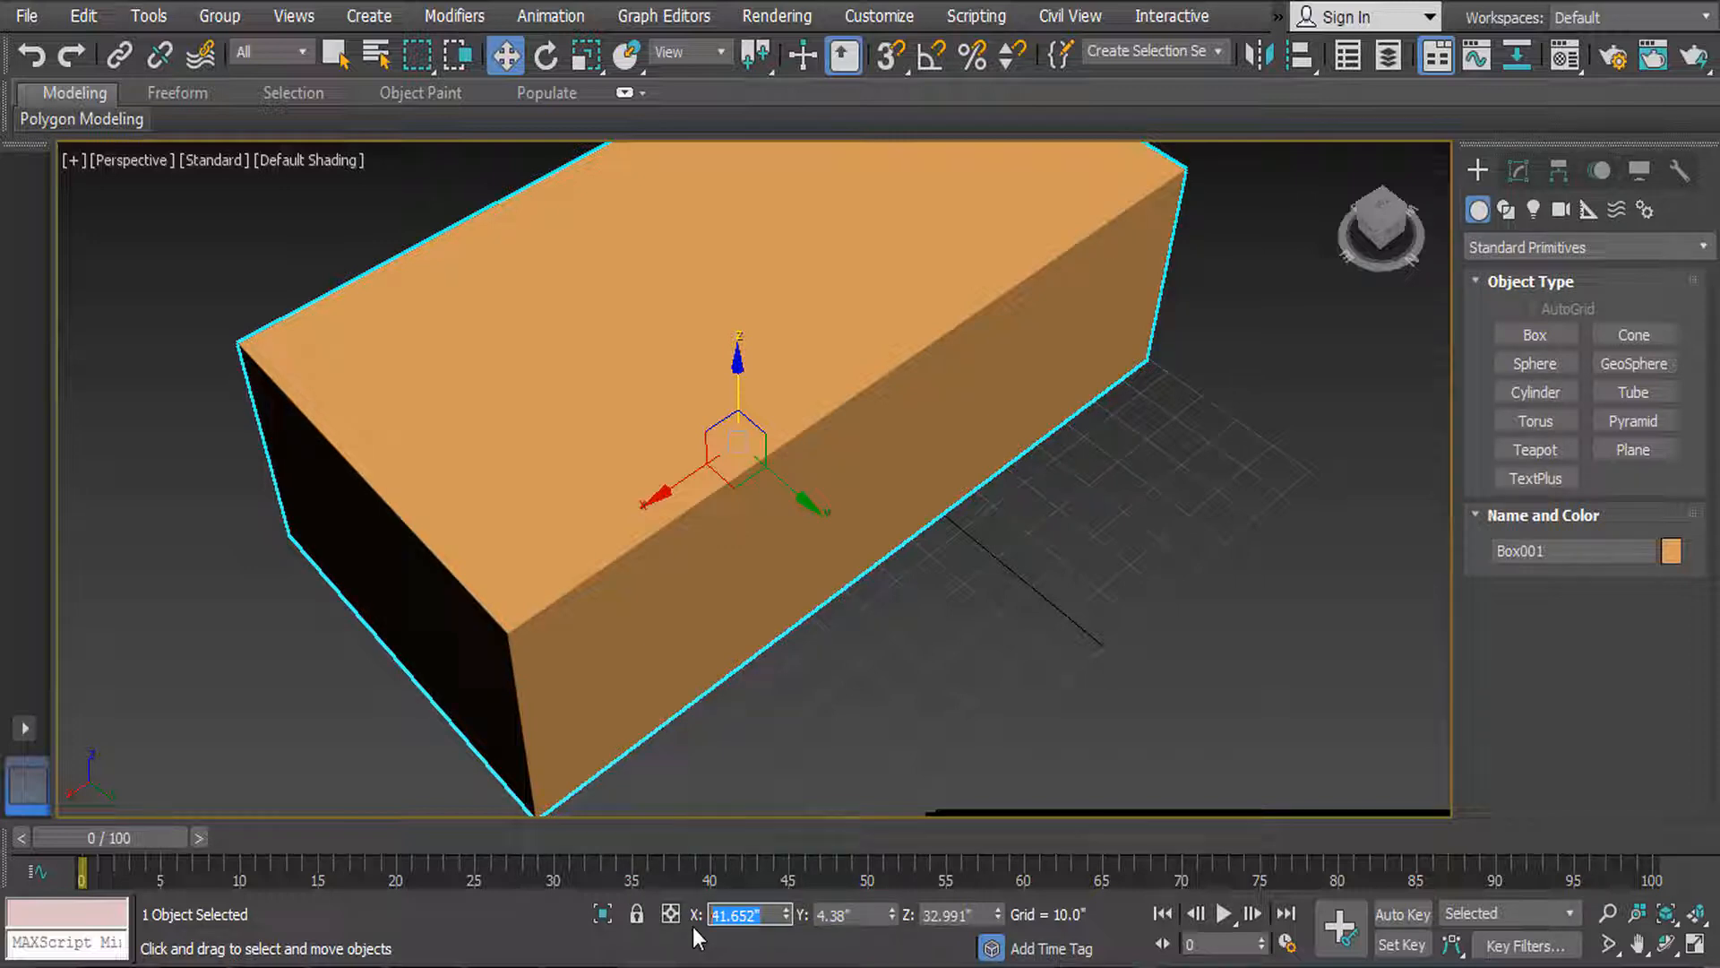
{"action": "type", "text": "0"}
{"action": "key", "text": "Tab"}
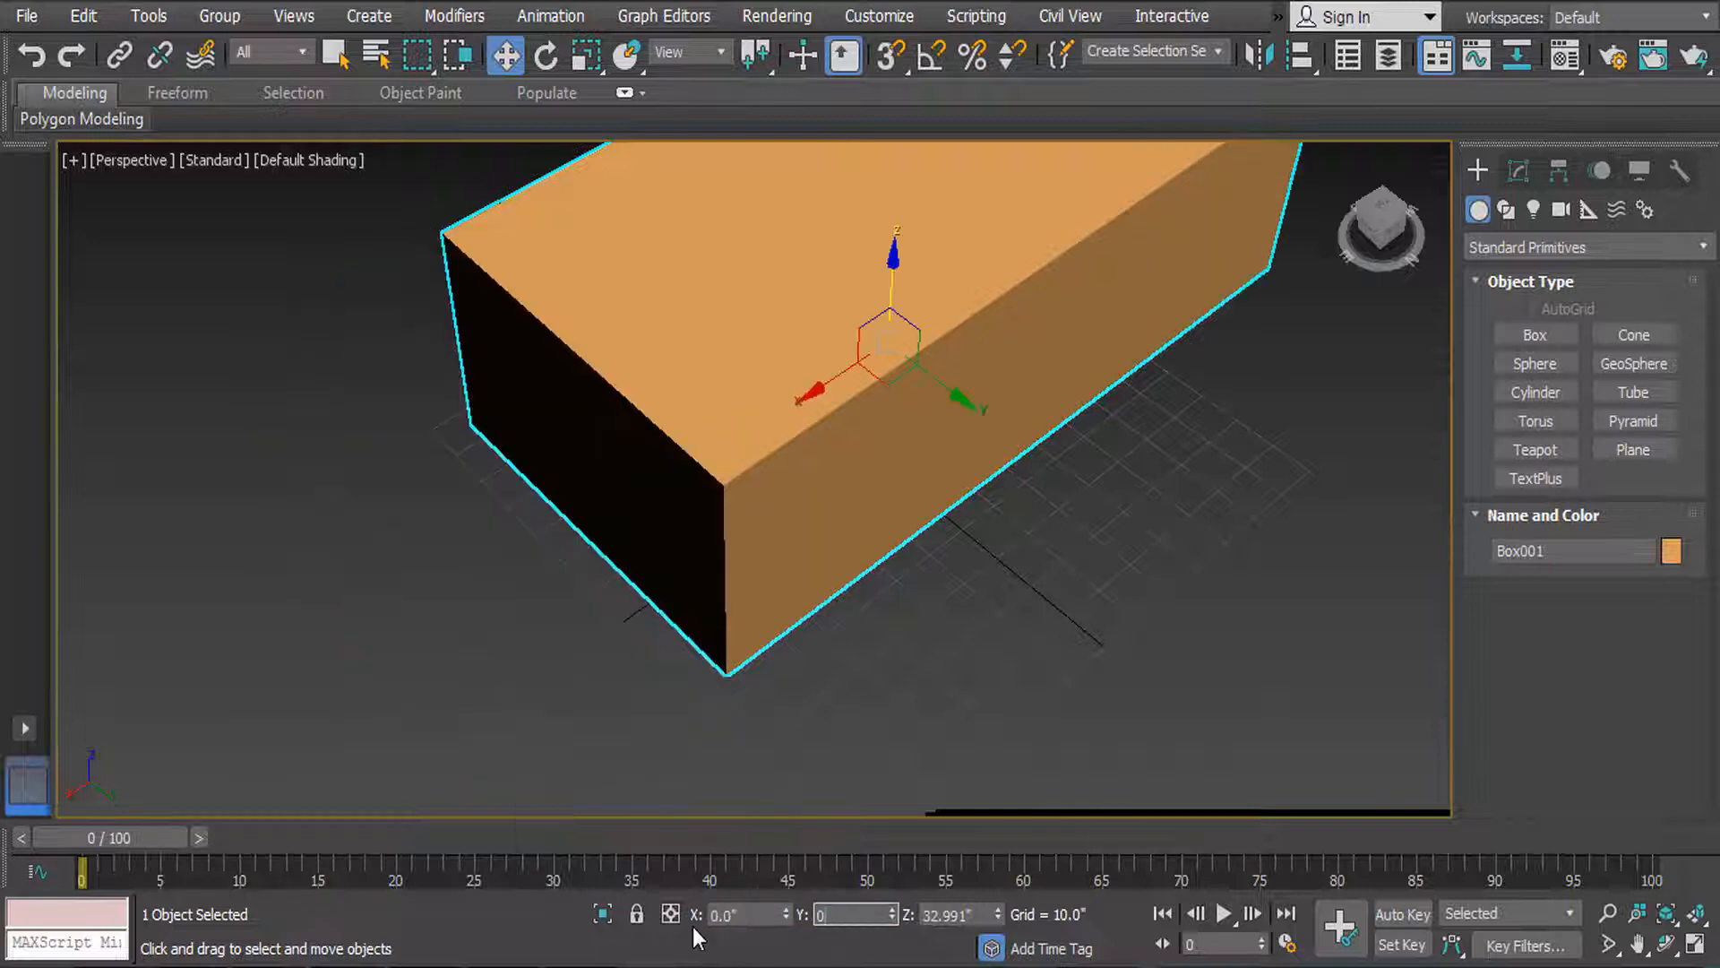
{"action": "type", "text": "0"}
{"action": "key", "text": "Tab"}
{"action": "type", "text": "0"}
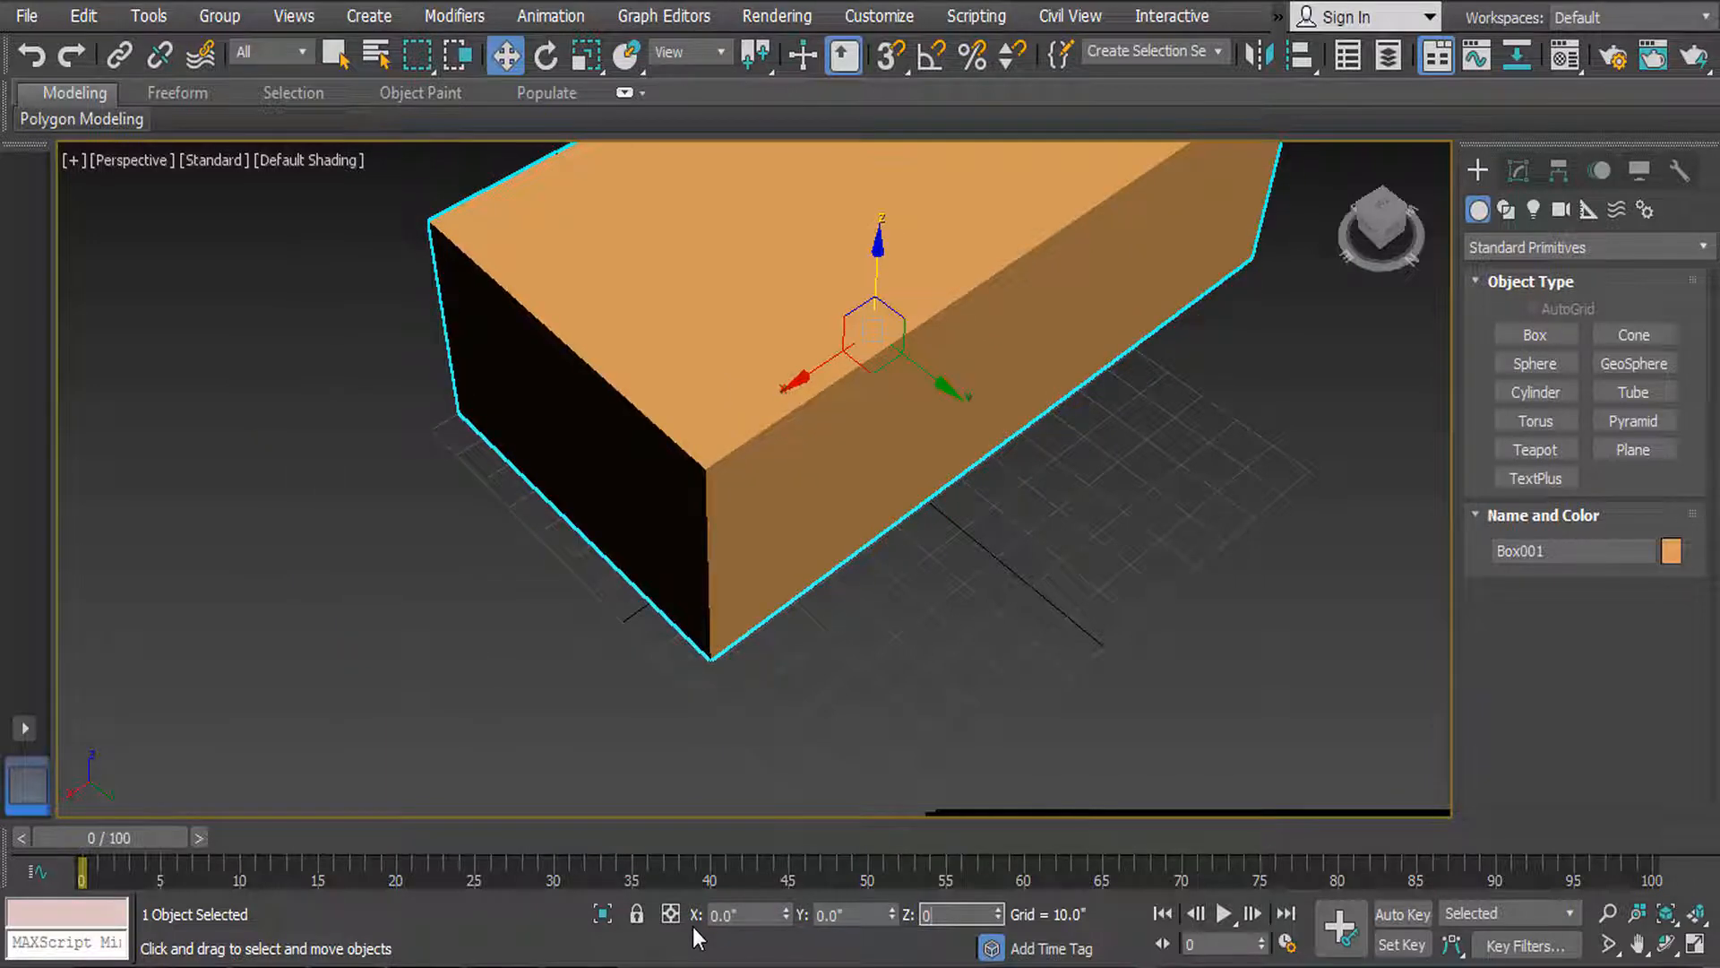
{"action": "key", "text": "Return"}
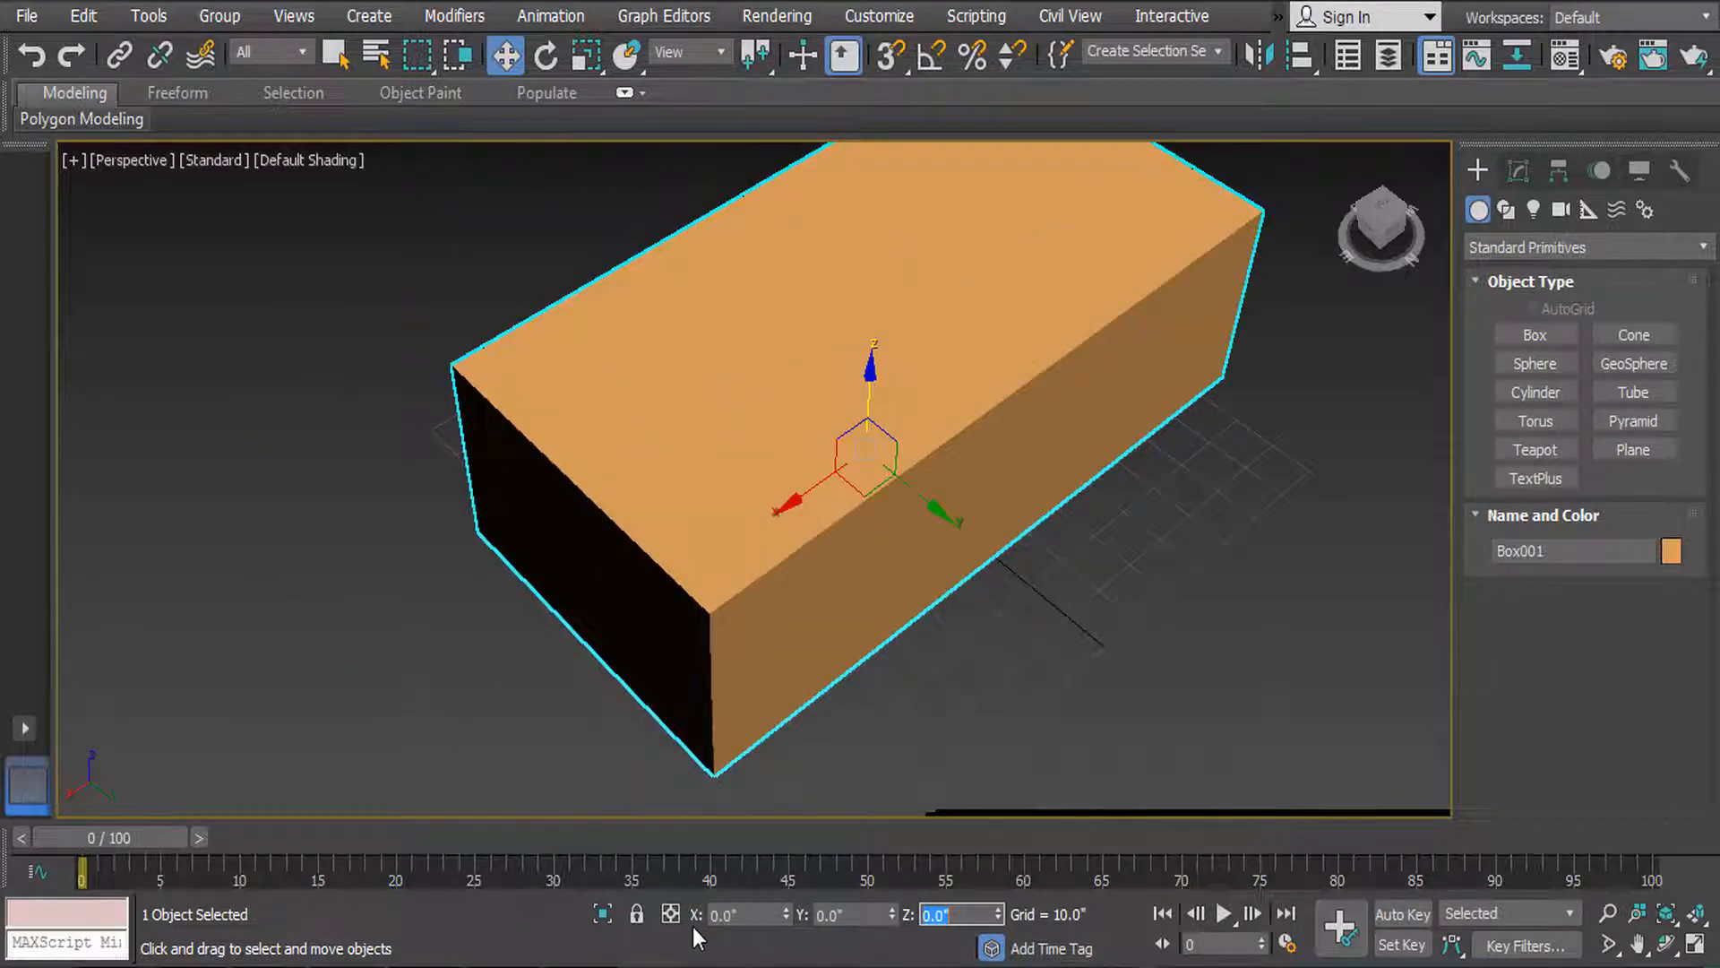
Step: Reselect the box and view it in the Front, Left and Top views in turn, returning to Perspective
{"action": "type", "text": "f"}
{"action": "left_click", "coordinate": [1002, 680]}
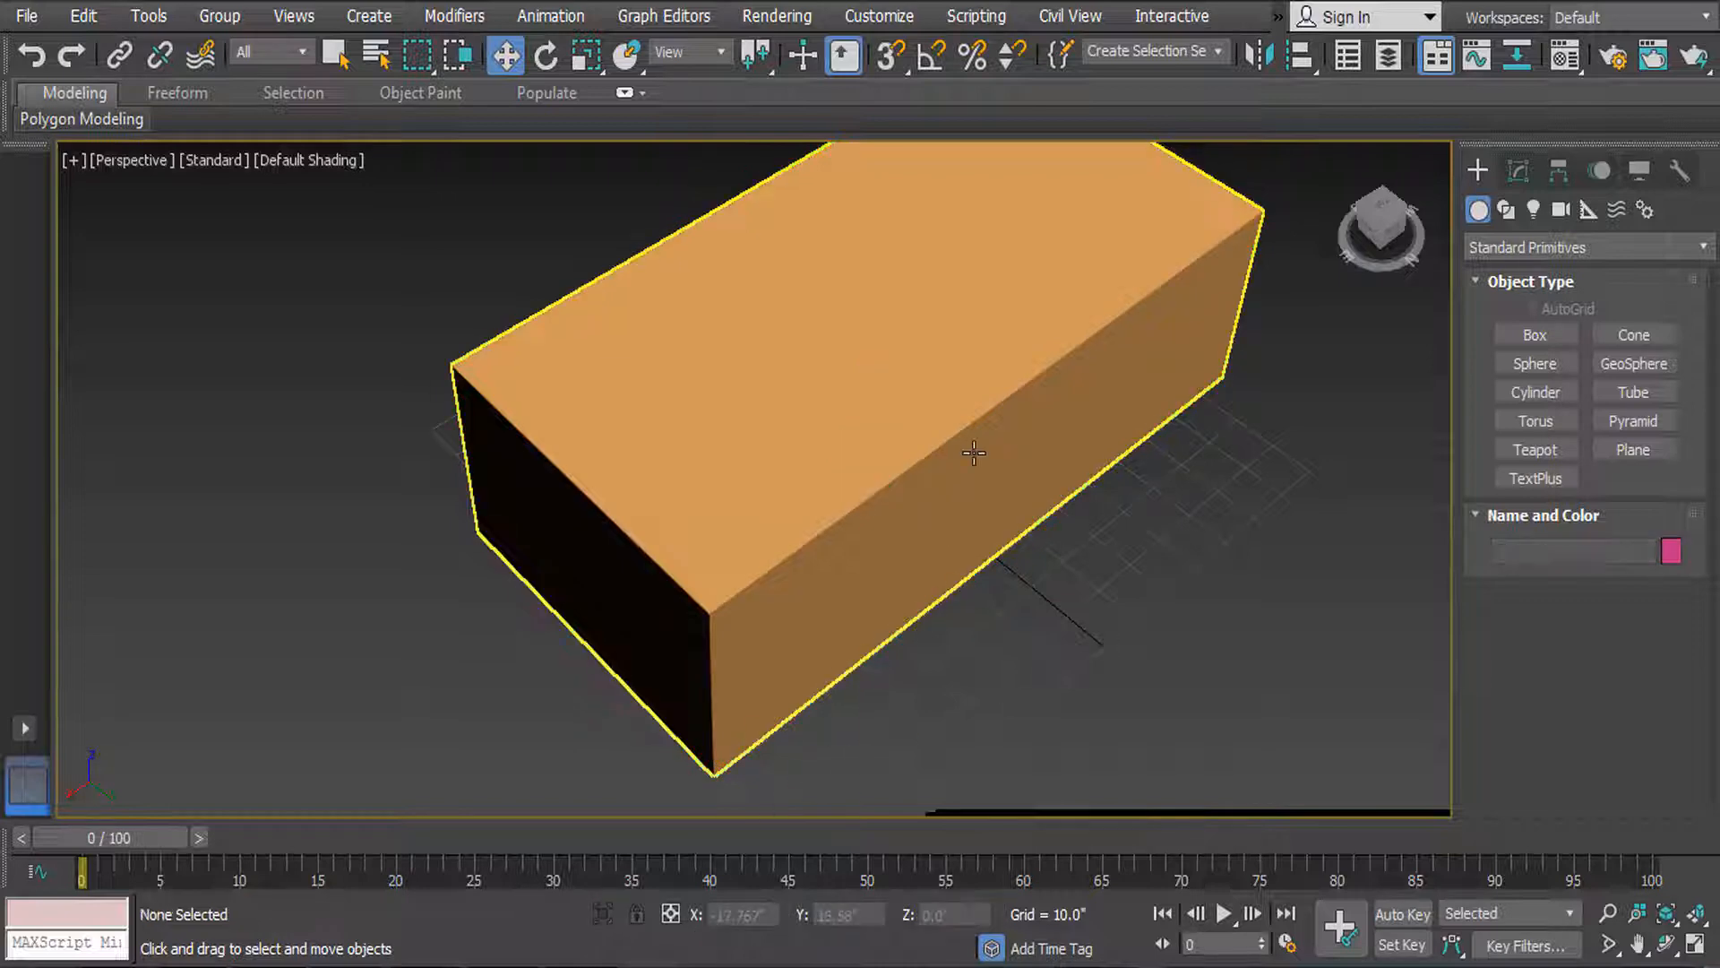
{"action": "left_click", "coordinate": [975, 453]}
{"action": "key", "text": "f"}
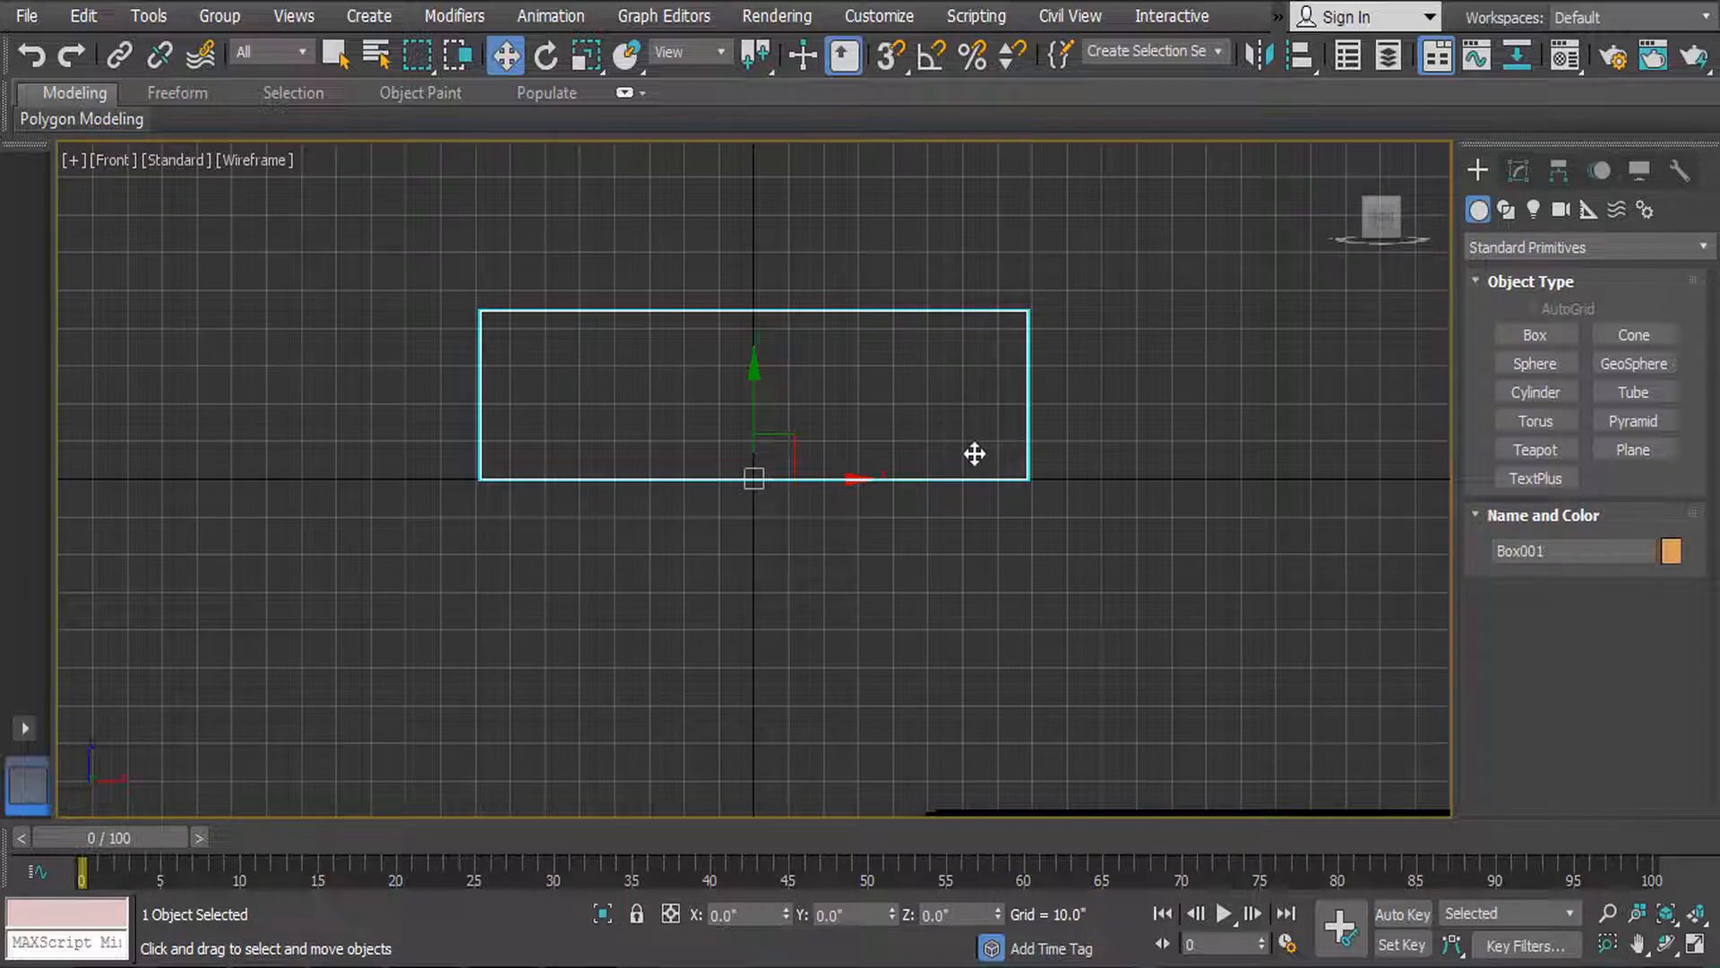
{"action": "key", "text": "l"}
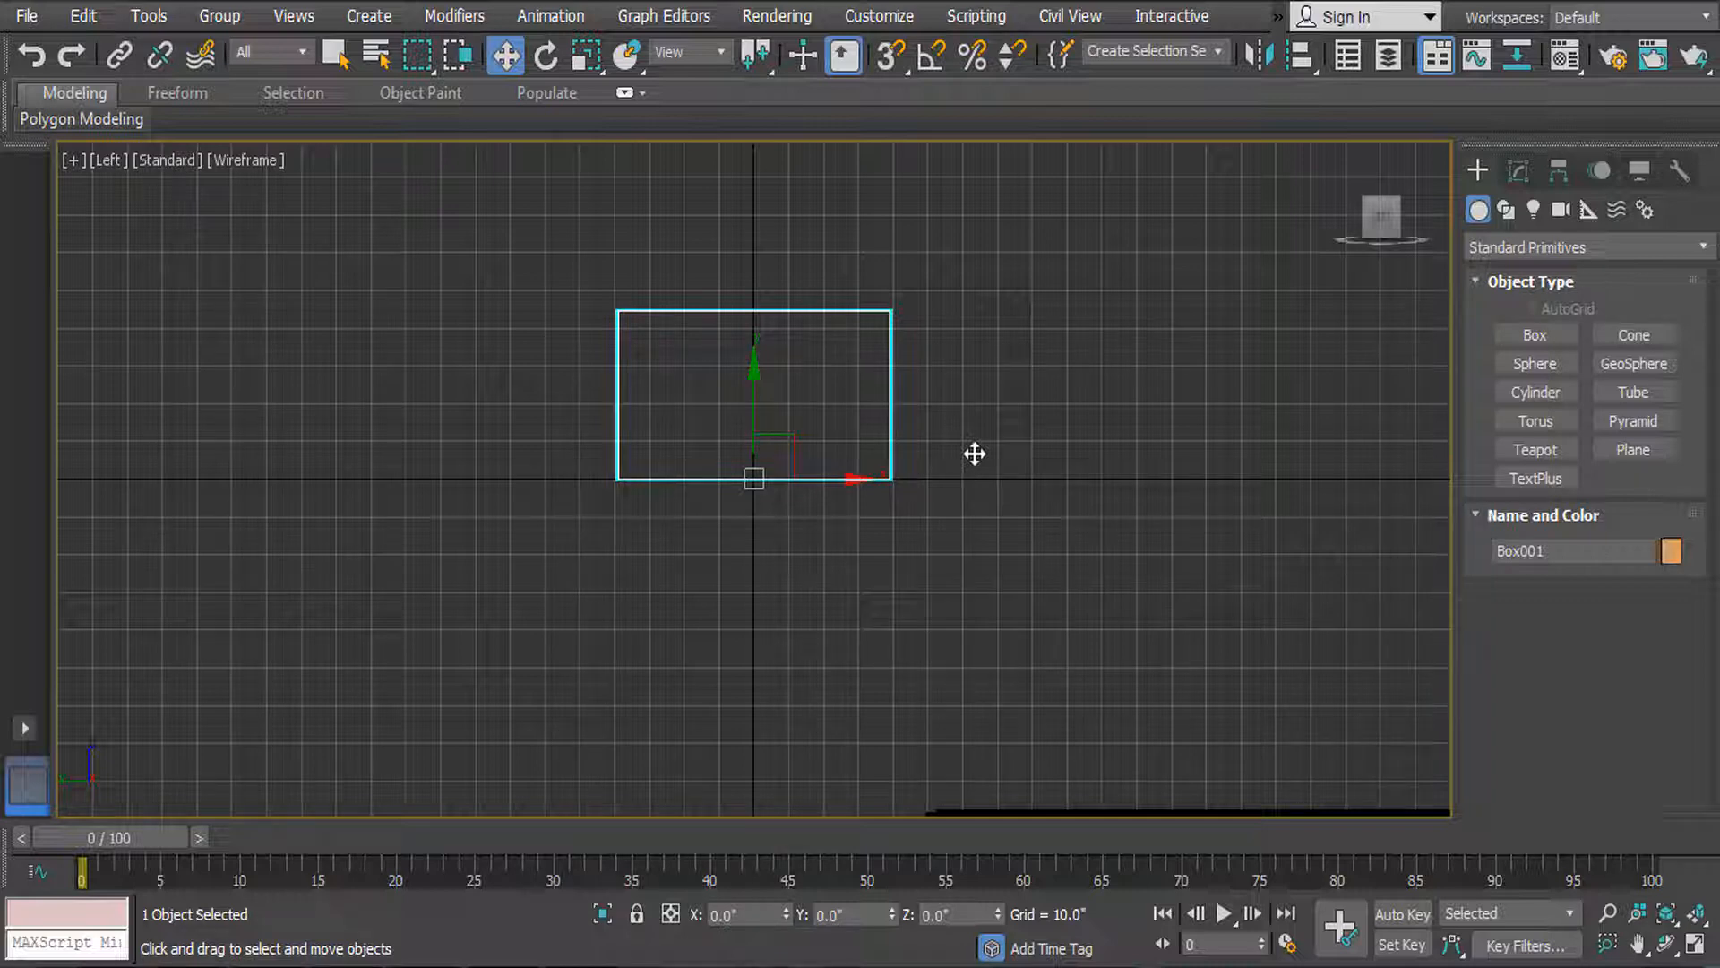
{"action": "key", "text": "t"}
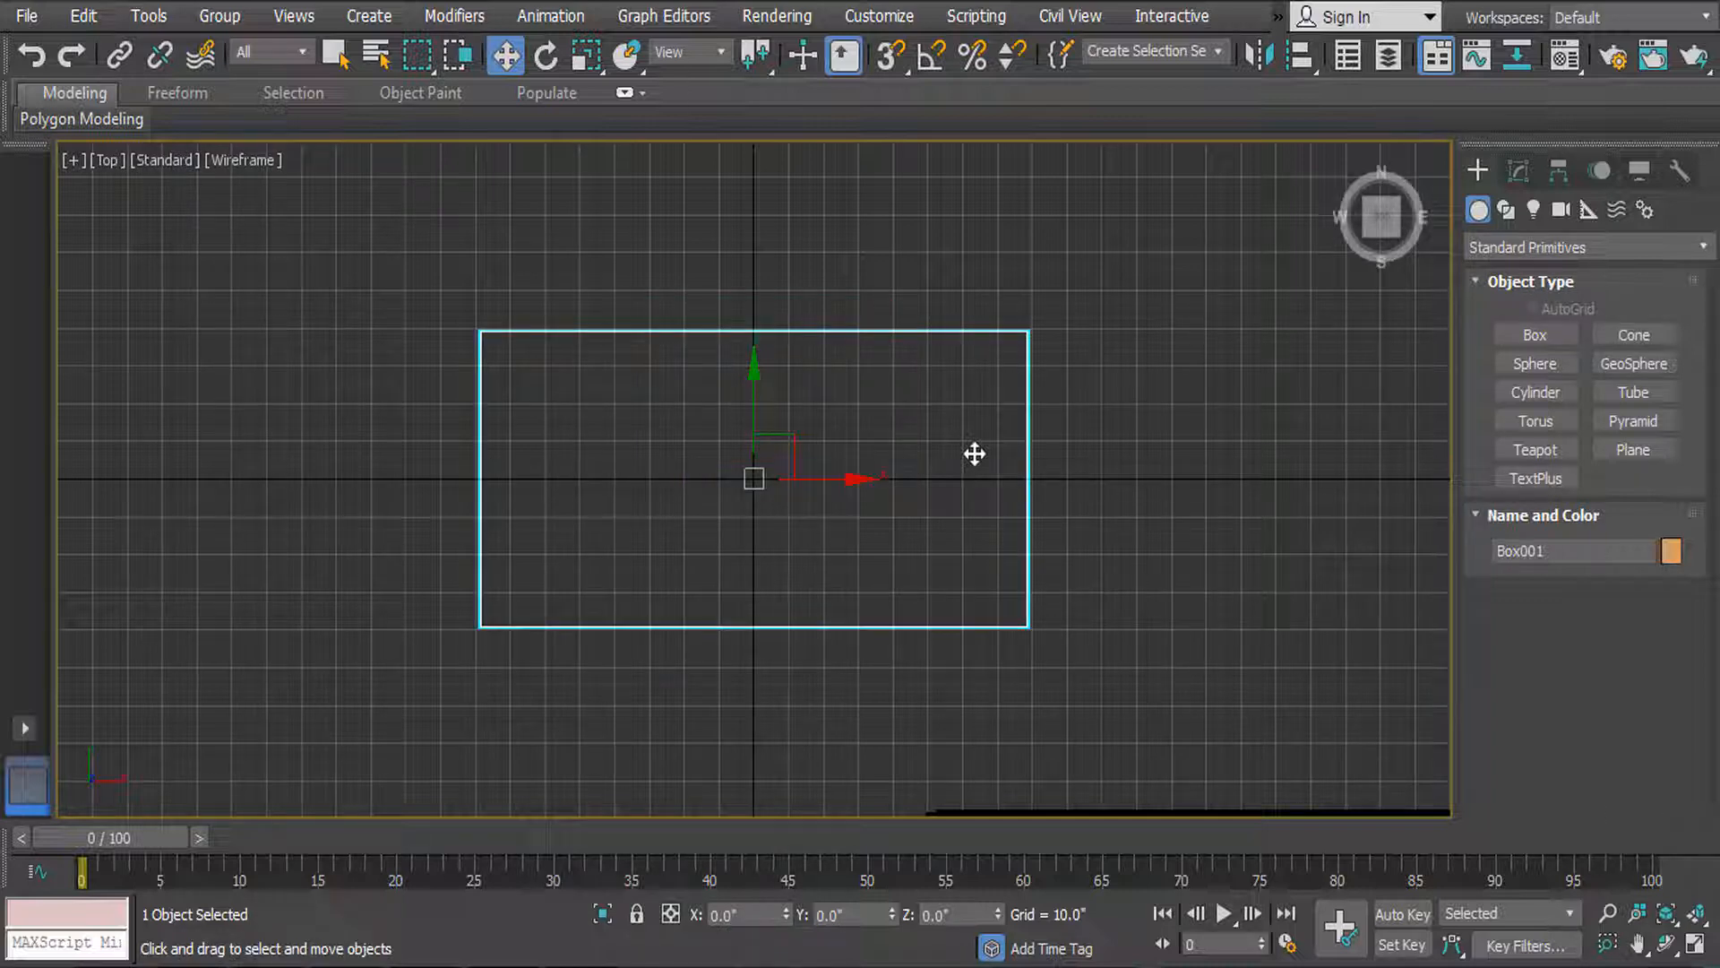
{"action": "key", "text": "p"}
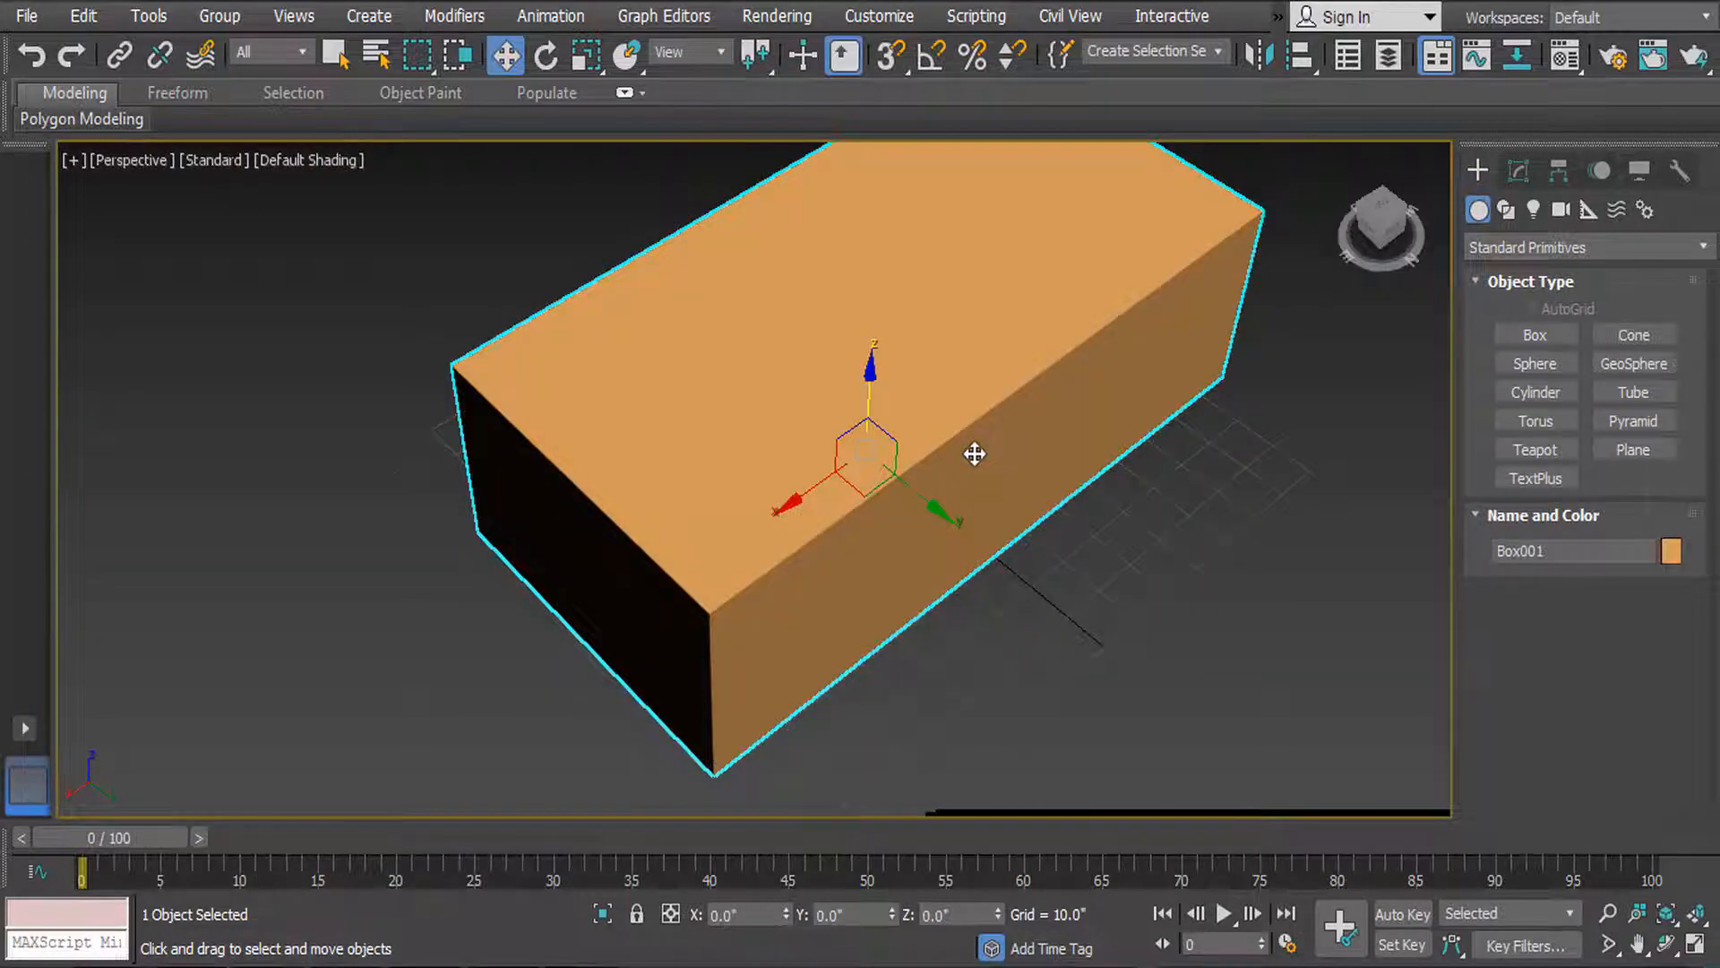
Step: Zoom, pan and orbit the Perspective view to examine the box from its long side
{"action": "scroll", "coordinate": [928, 504], "scroll_direction": "down", "scroll_amount": 5}
{"action": "mouse_move", "coordinate": [974, 453]}
{"action": "middle_mouse_down"}
{"action": "mouse_move", "coordinate": [927, 504]}
{"action": "mouse_move", "coordinate": [895, 400]}
{"action": "mouse_move", "coordinate": [960, 442]}
{"action": "middle_mouse_up"}
{"action": "scroll", "coordinate": [960, 442], "scroll_direction": "up", "scroll_amount": 5}
{"action": "middle_click_drag", "start_coordinate": [983, 526], "coordinate": [898, 526], "text": "alt"}
{"action": "scroll", "coordinate": [897, 526], "scroll_direction": "down", "scroll_amount": 4}
{"action": "scroll", "coordinate": [898, 526], "scroll_direction": "up", "scroll_amount": 4}
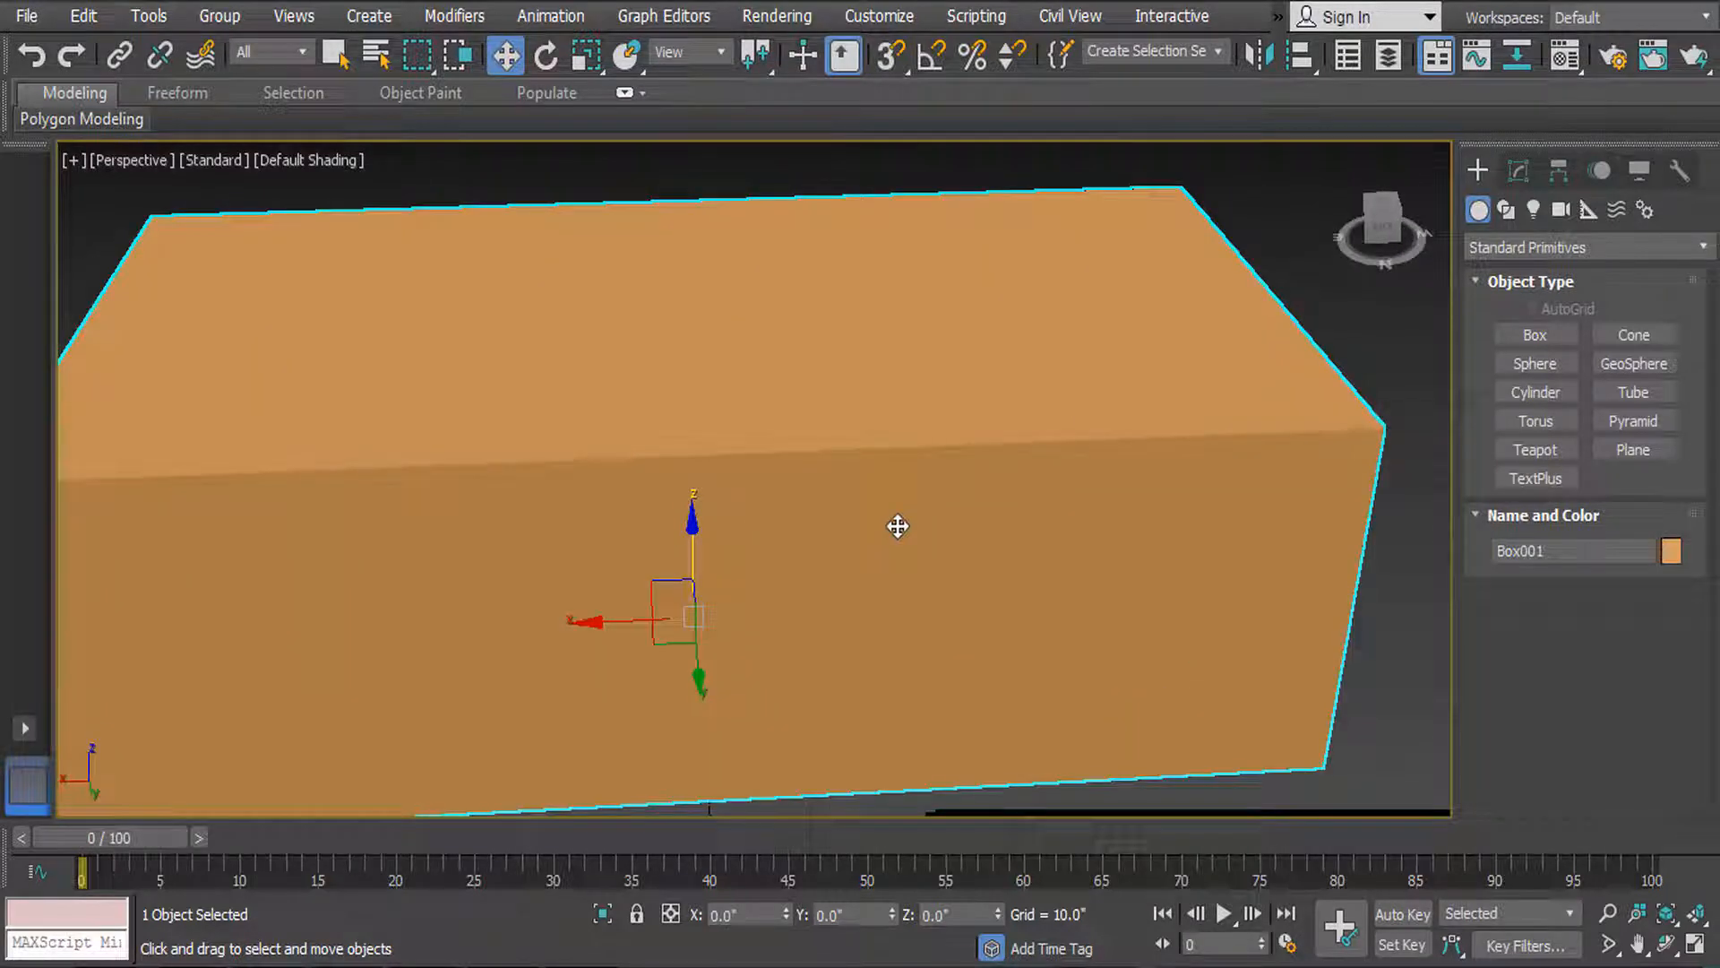